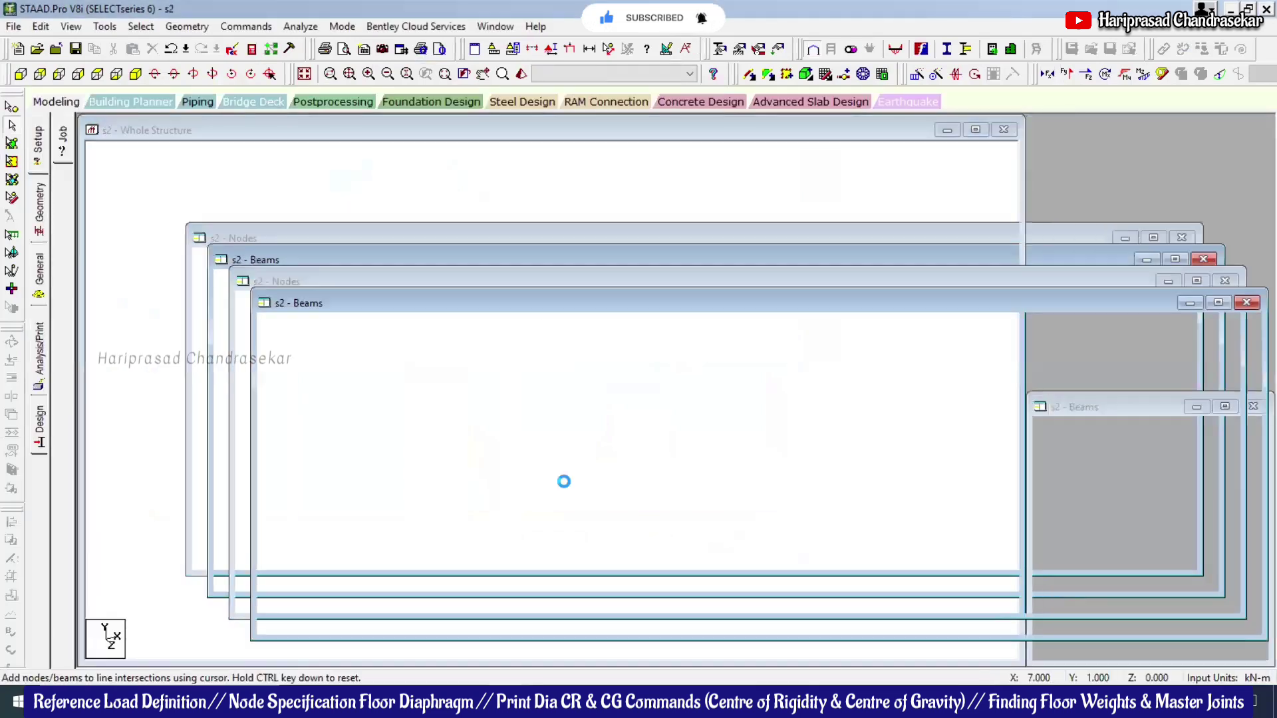
Step: Draw the first ground-storey bay in the X-Y plane with 3 m columns at X=0 and X=5 joined by a beam
left_click(390, 607)
left_click(390, 510)
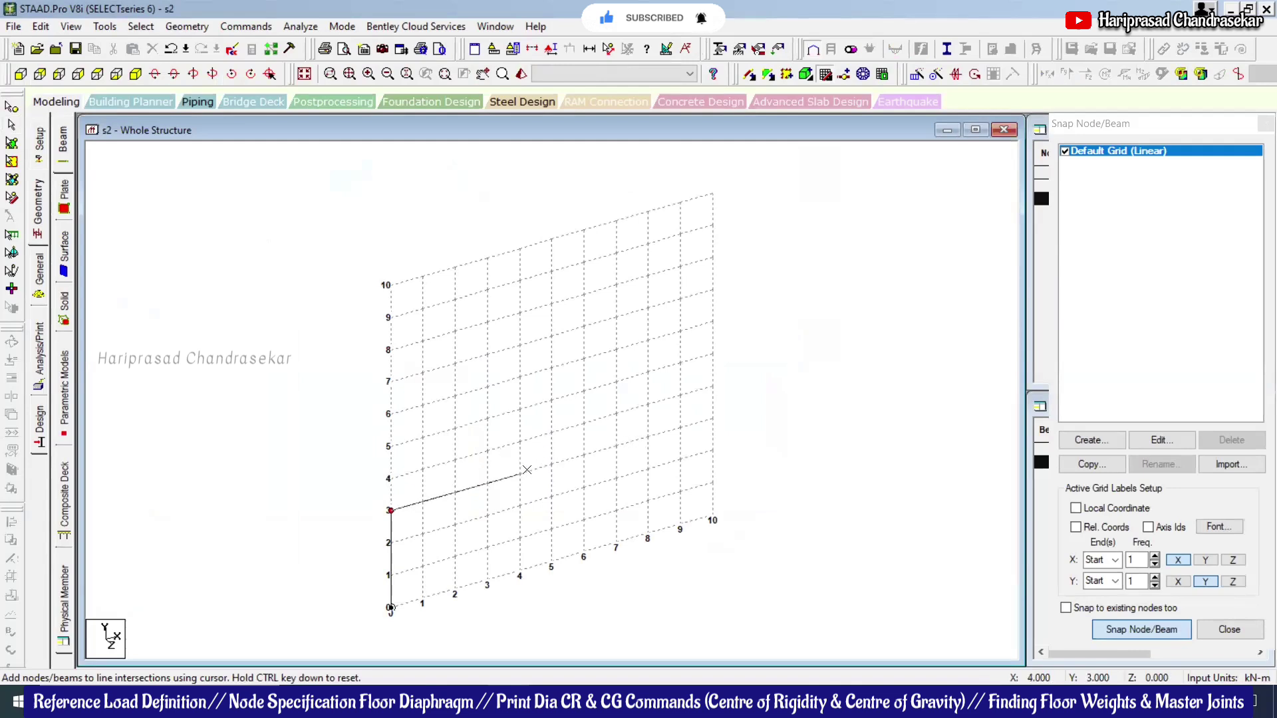
left_click(551, 463)
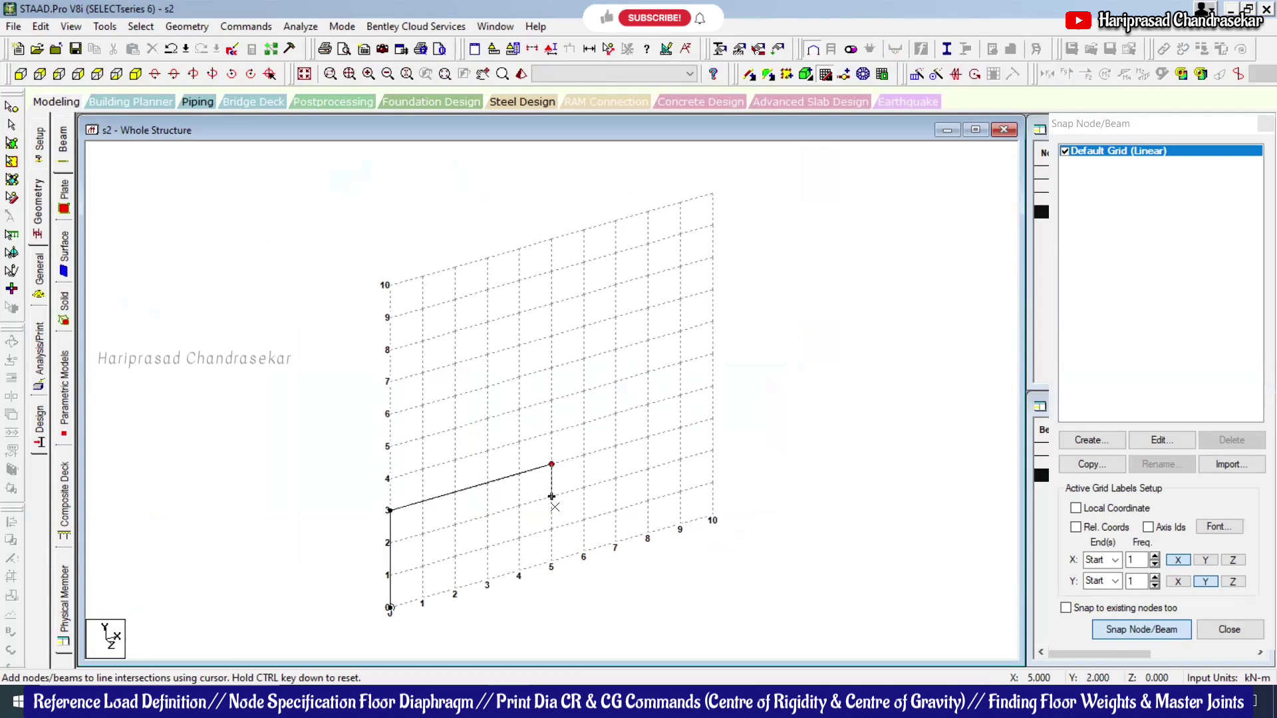
left_click(561, 567)
key("Escape")
Step: Extend the ground storey with a beam at Y=3 from X=5 to X=10 and a column down to the base
left_click(1124, 633)
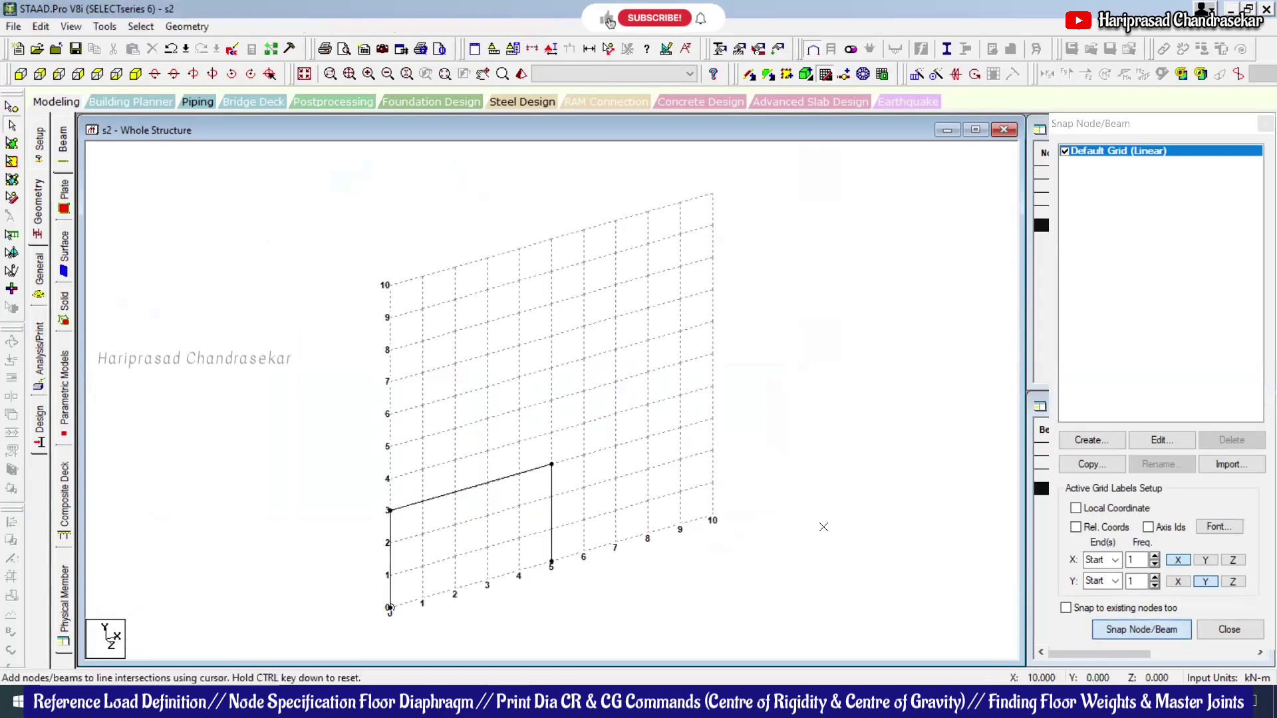
left_click(551, 463)
left_click(712, 418)
left_click(712, 515)
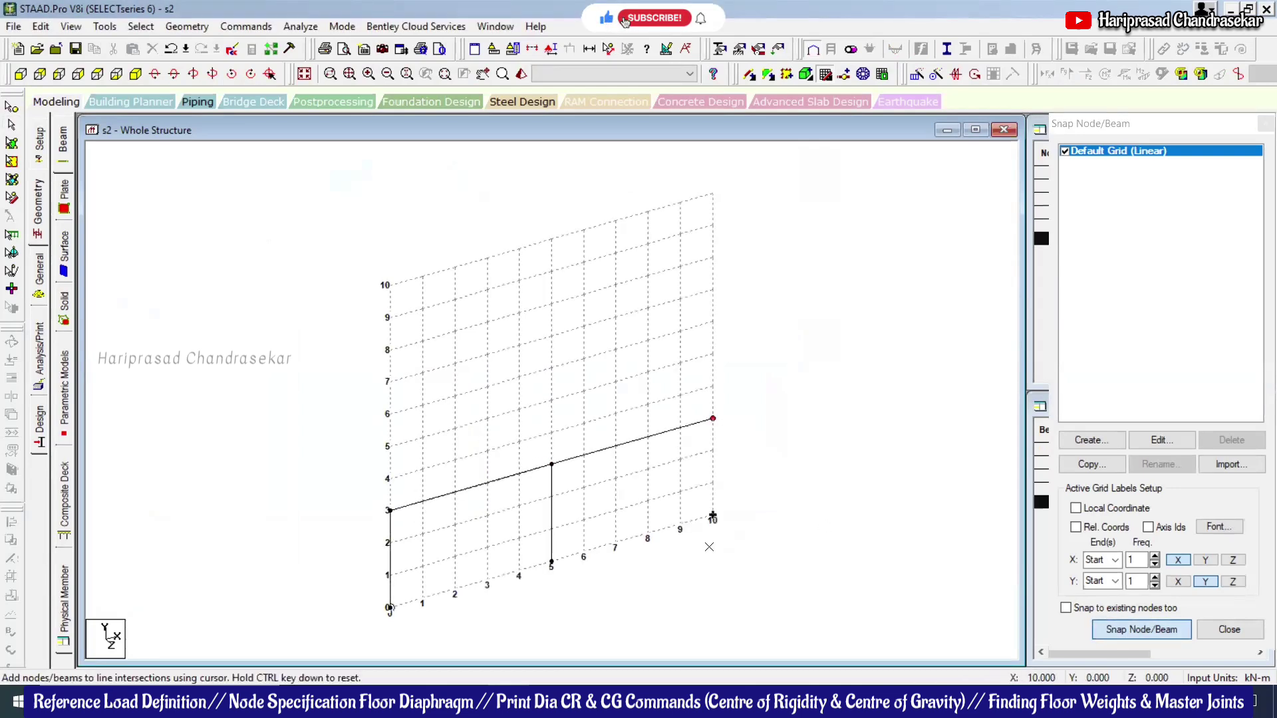
key("Escape")
Step: Draw the second storey from Y=3 to Y=6 with columns at X=2 and X=8 joined by a beam
left_click(1145, 632)
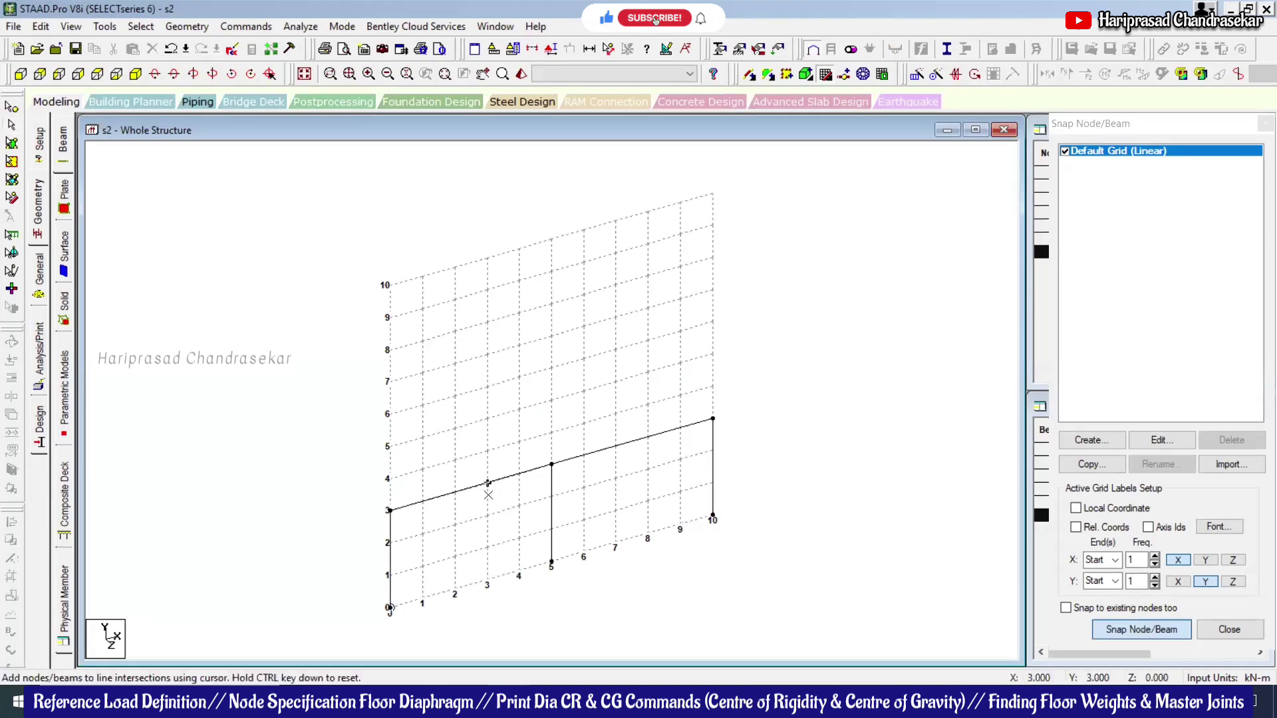
left_click(455, 492)
left_click(454, 397)
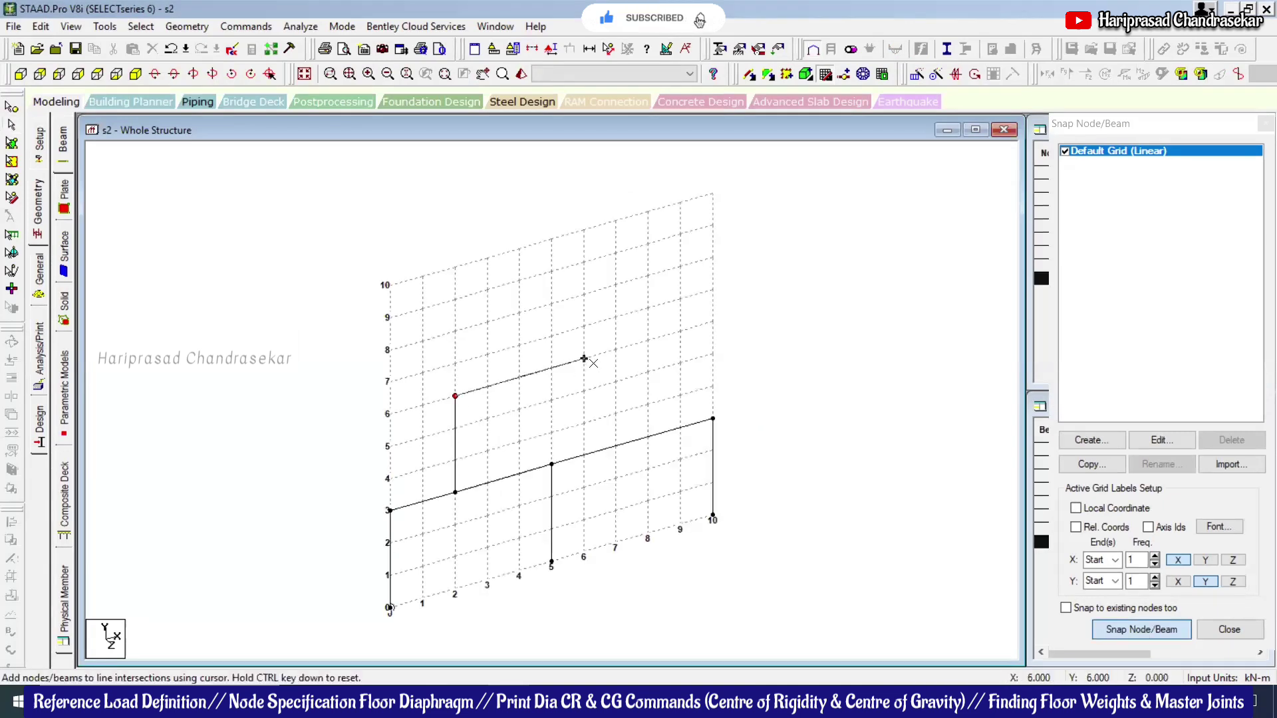
left_click(648, 341)
left_click(649, 435)
key("Escape")
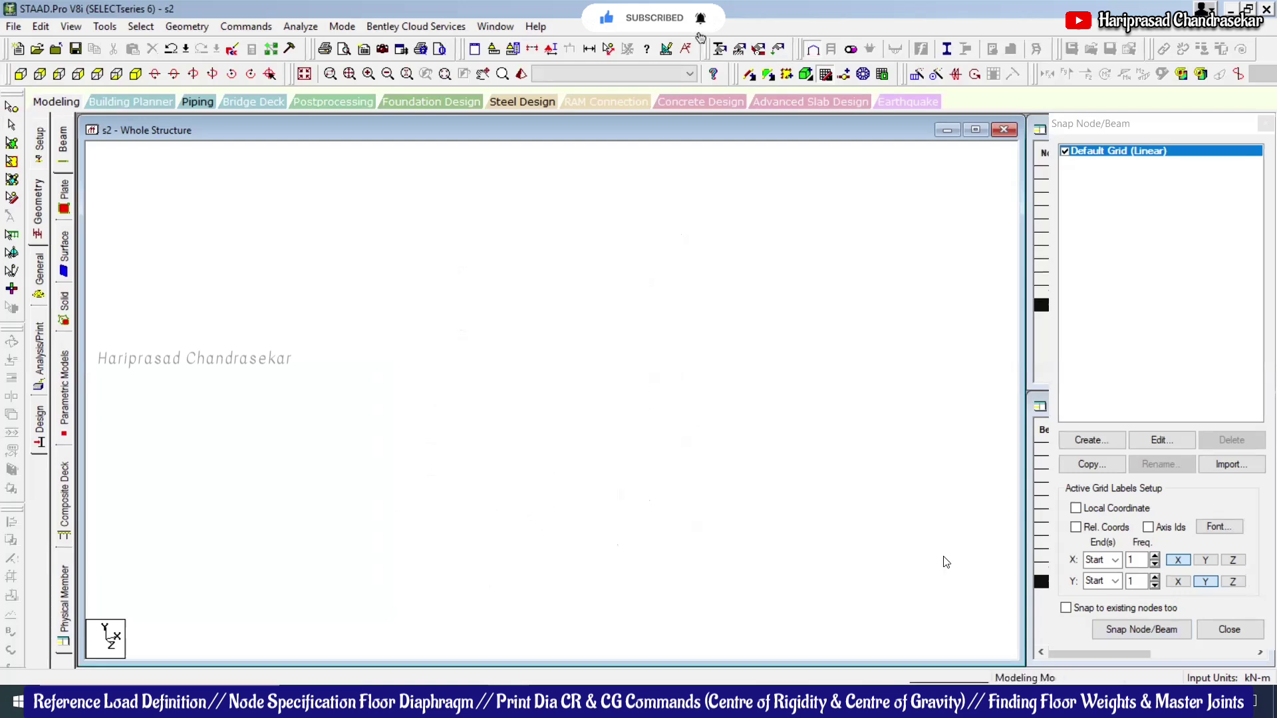
Step: Draw the top storey from Y=6 to Y=9 with columns at X=4 and X=6 joined by a beam
left_click(1148, 633)
left_click(518, 377)
left_click(519, 281)
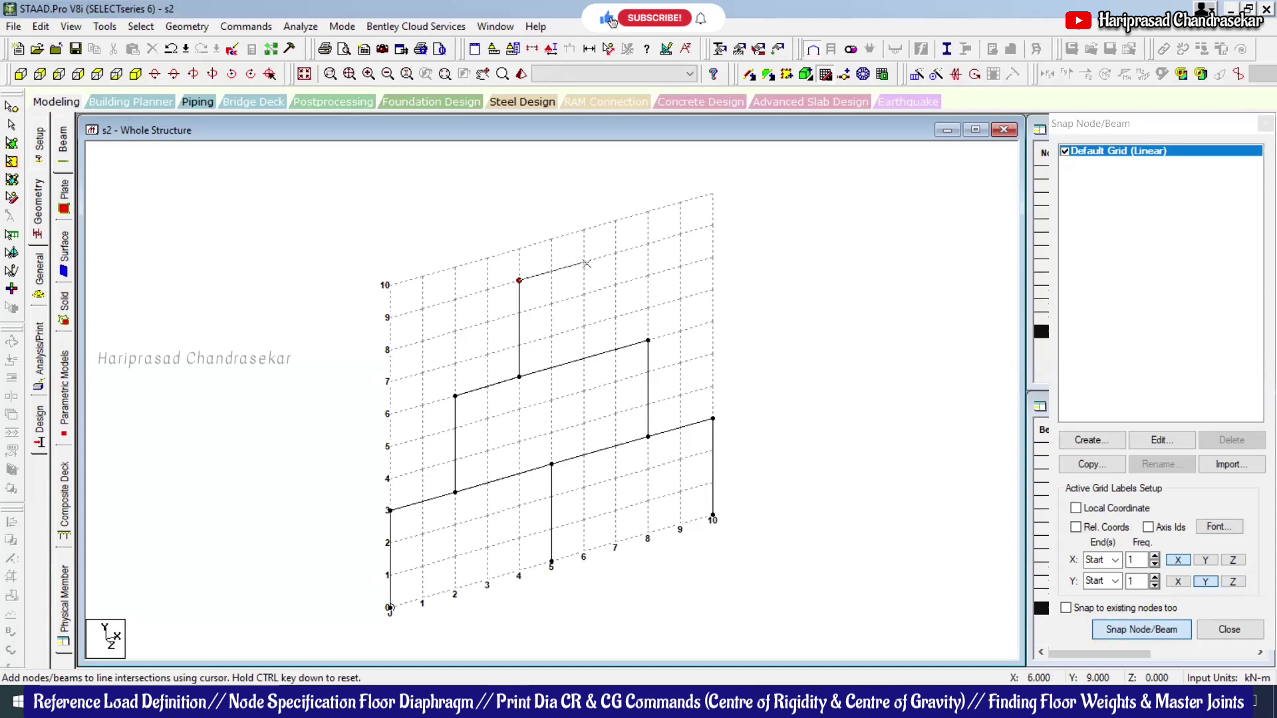
left_click(585, 263)
left_click(583, 359)
key("Escape")
Step: Repeat the whole frame translationally along Z in 3 steps of 4 m, with linked steps and an open base
key("ctrl+a")
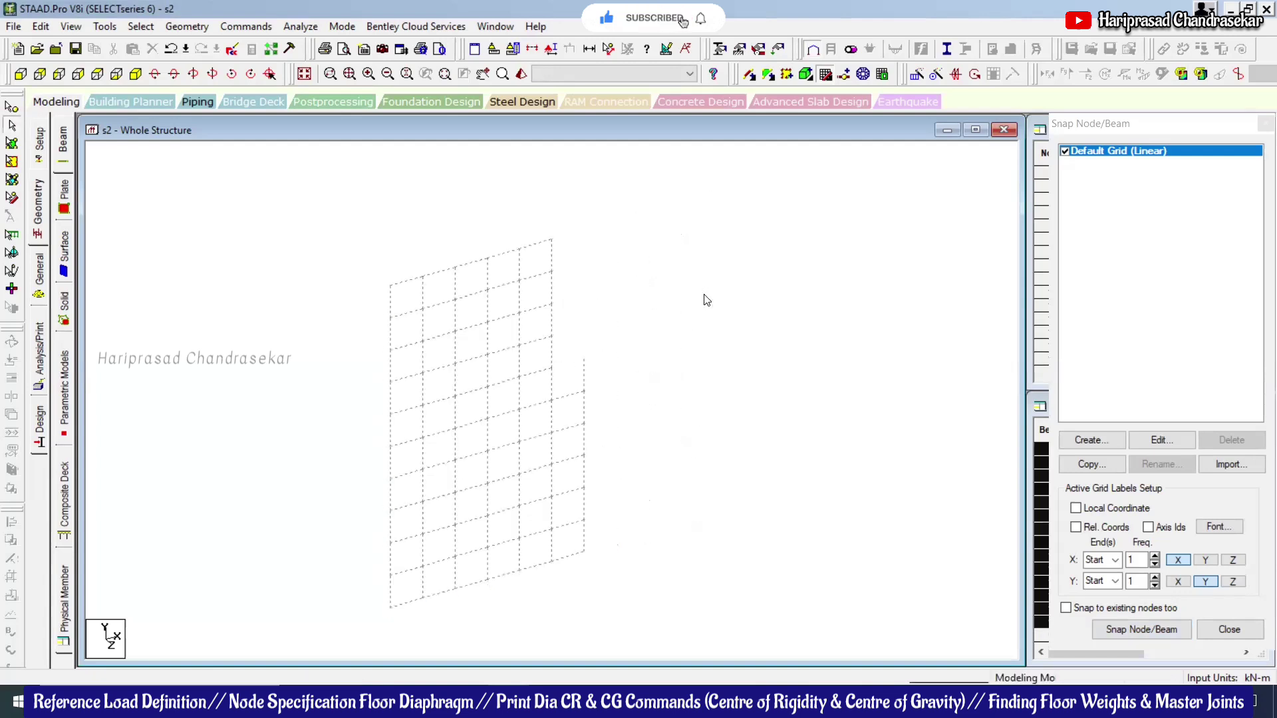
left_click(914, 75)
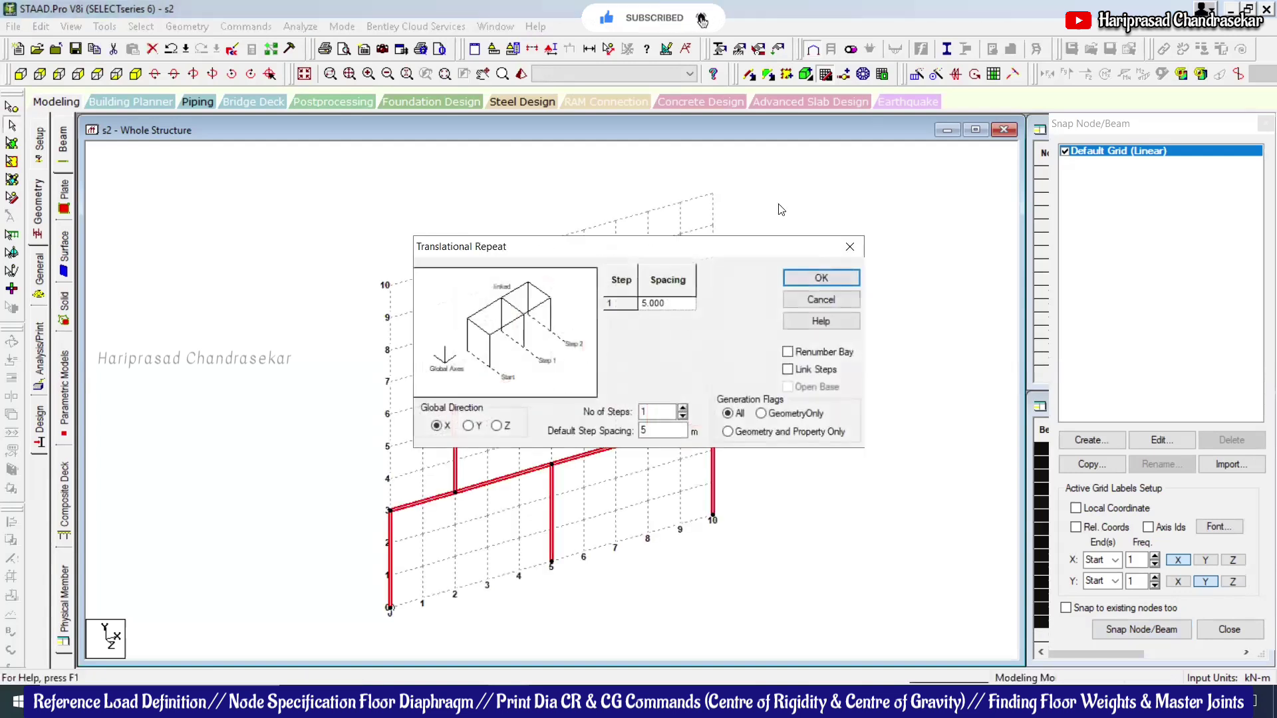
left_click(497, 425)
double_click(646, 412)
type("3")
double_click(637, 431)
type("4")
left_click(787, 369)
left_click(787, 387)
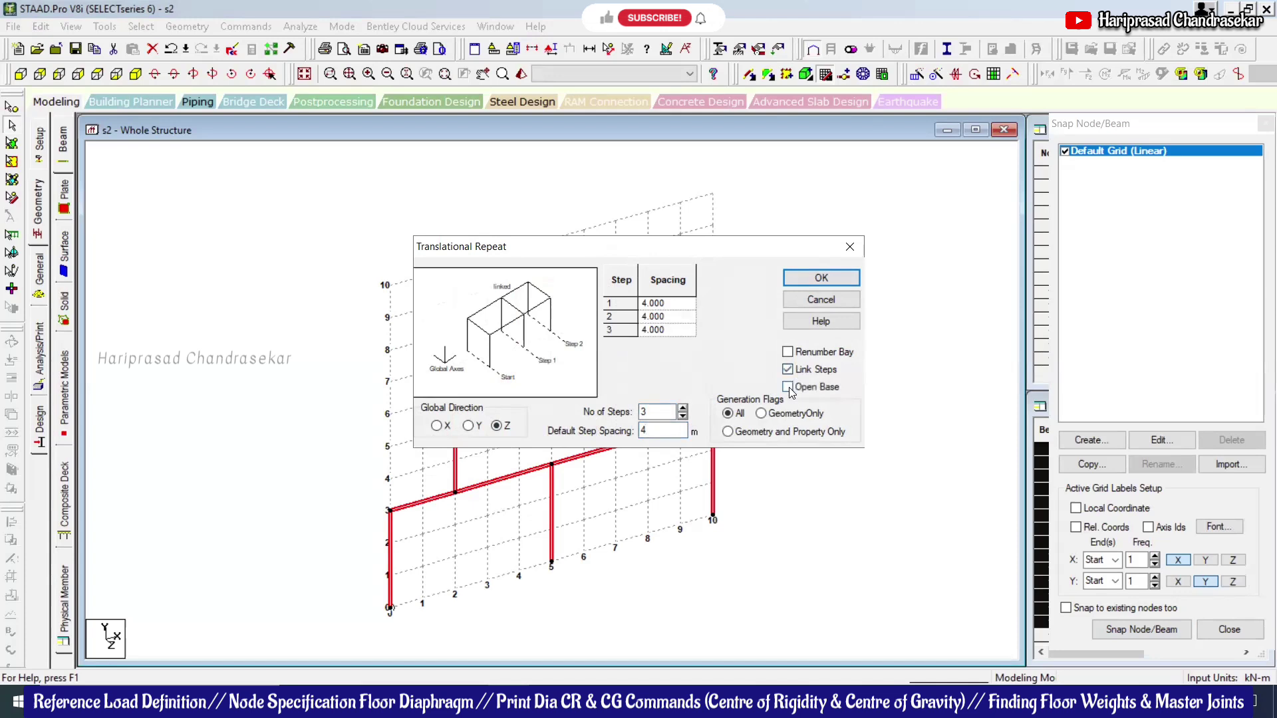
left_click(821, 278)
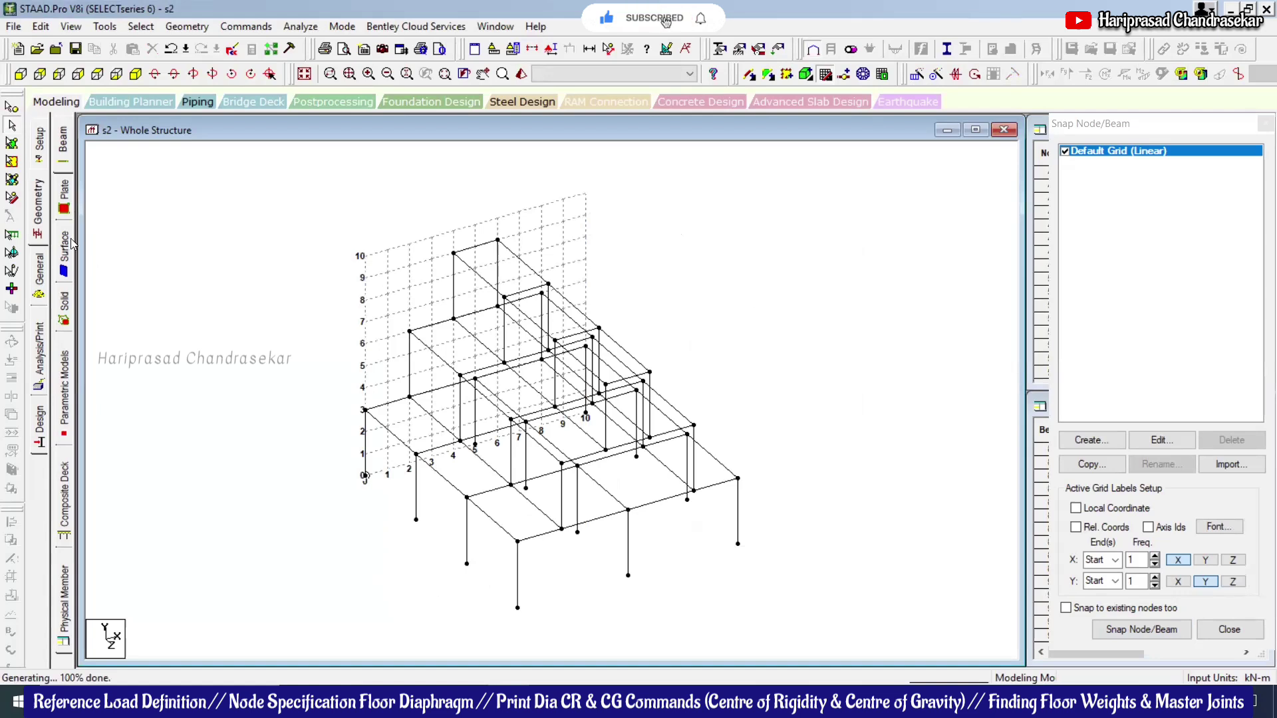
Step: Create a fixed support definition for the structure
left_click(40, 274)
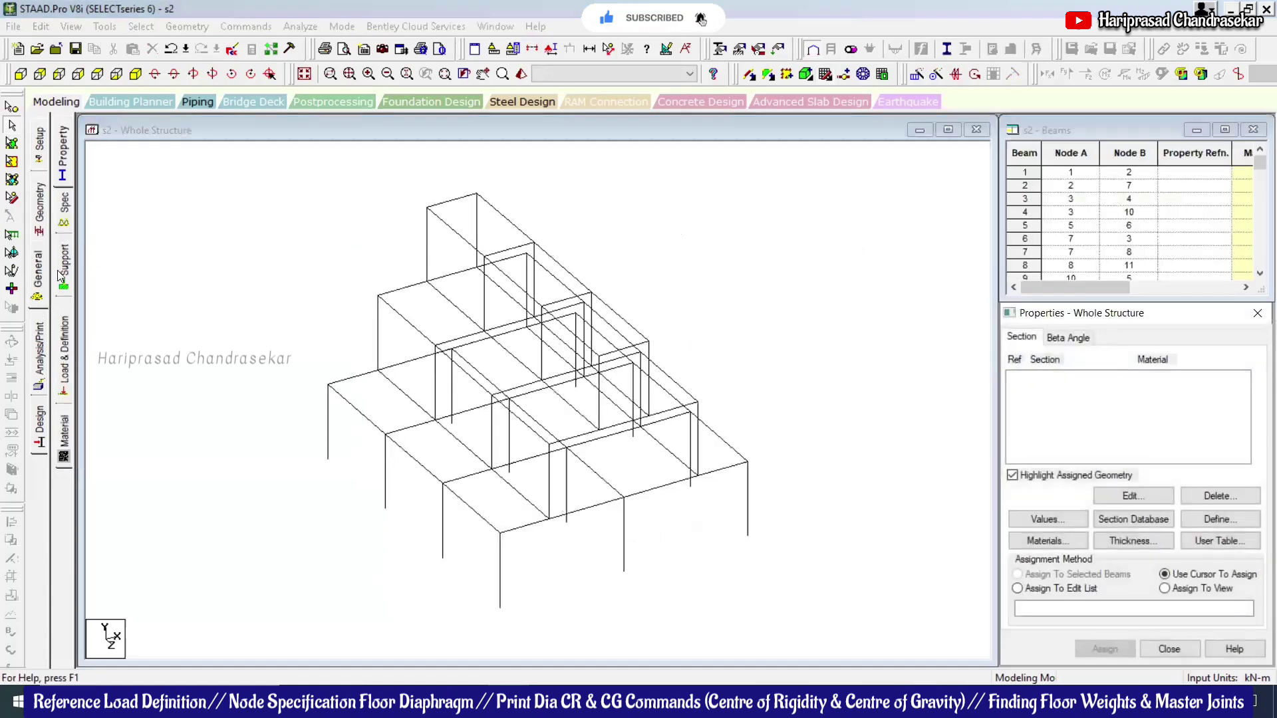
left_click(62, 272)
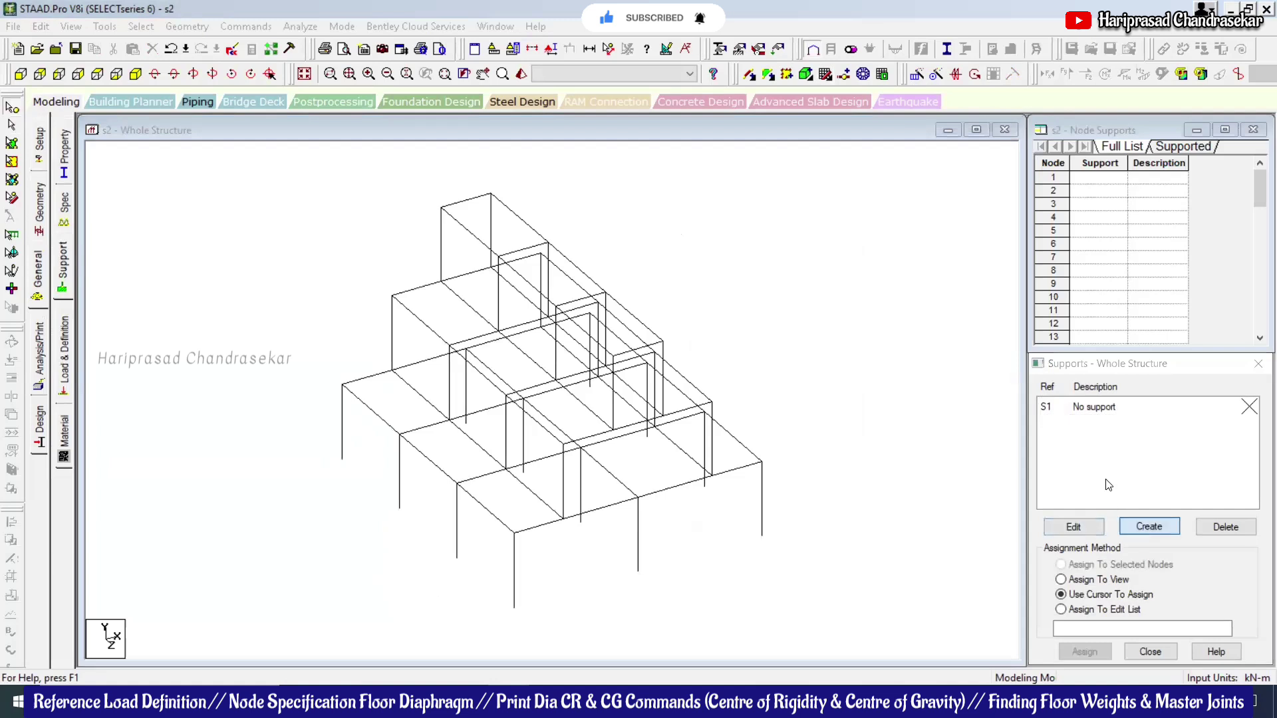
left_click(1149, 526)
left_click(1036, 670)
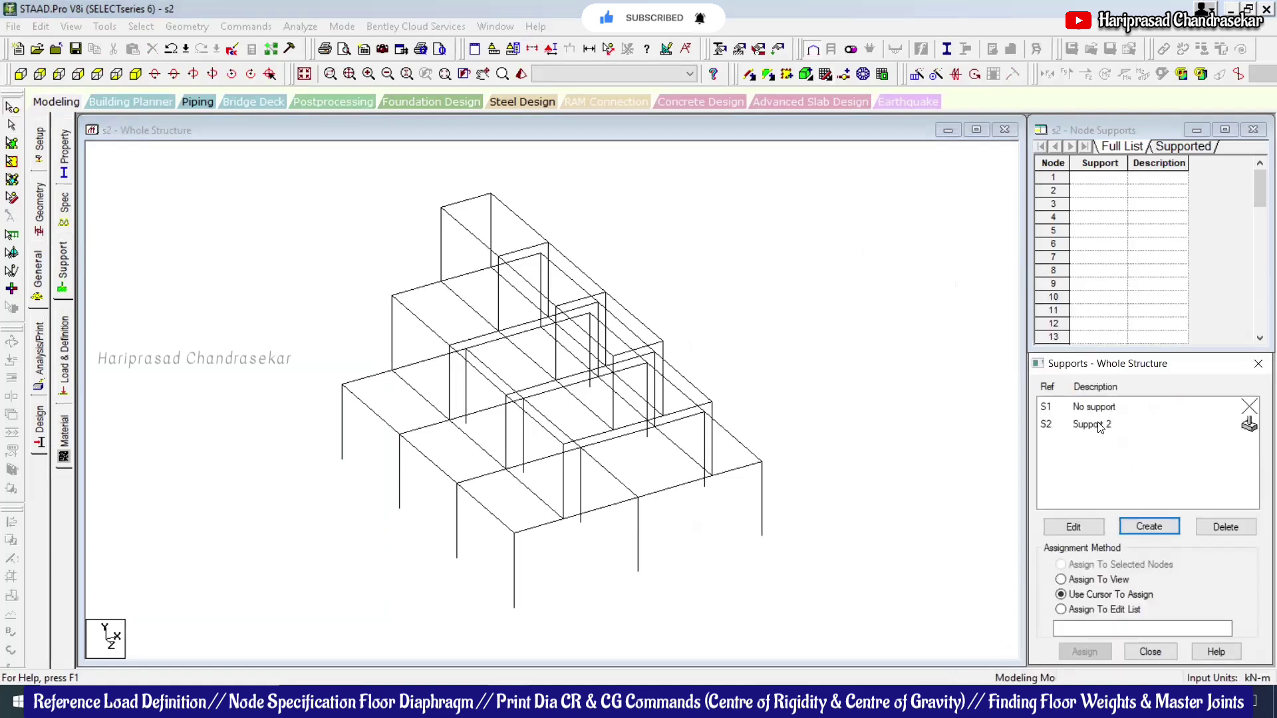
Step: Assign the fixed support to all column base nodes of the structure
left_click(1099, 424)
key("ctrl+f")
left_click_drag(843, 587, 265, 641)
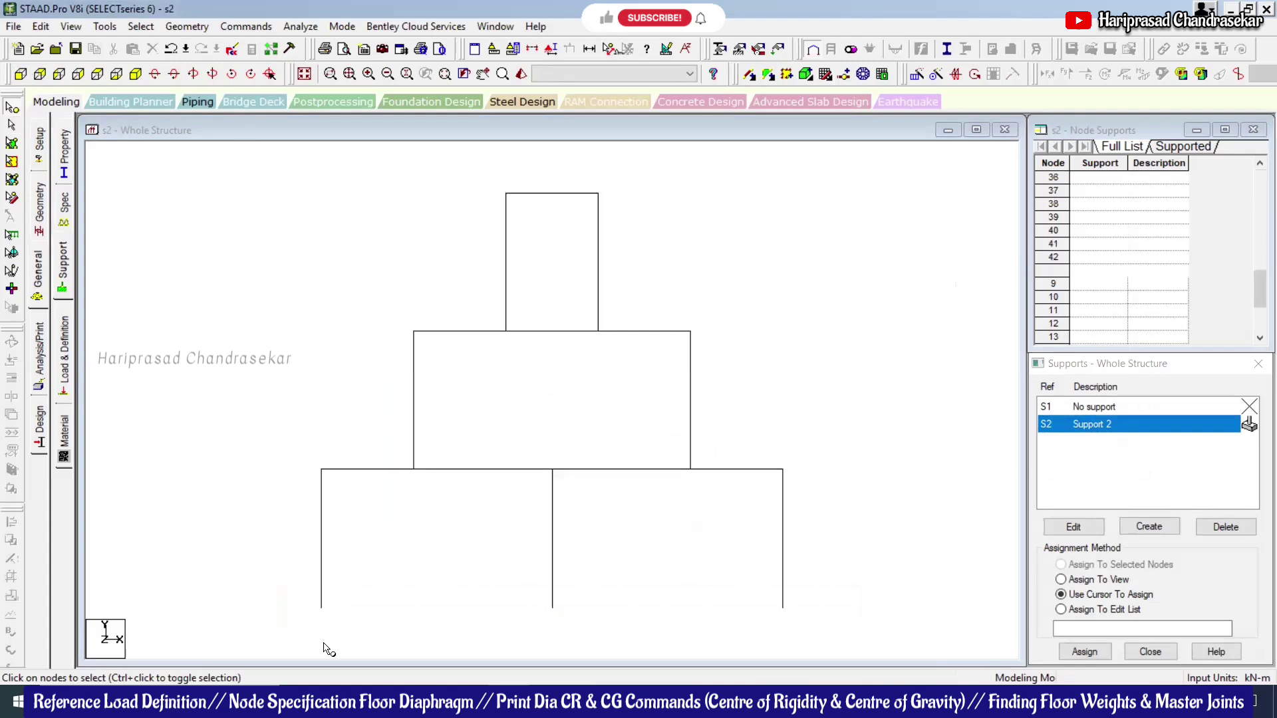
left_click(1083, 651)
left_click(1160, 555)
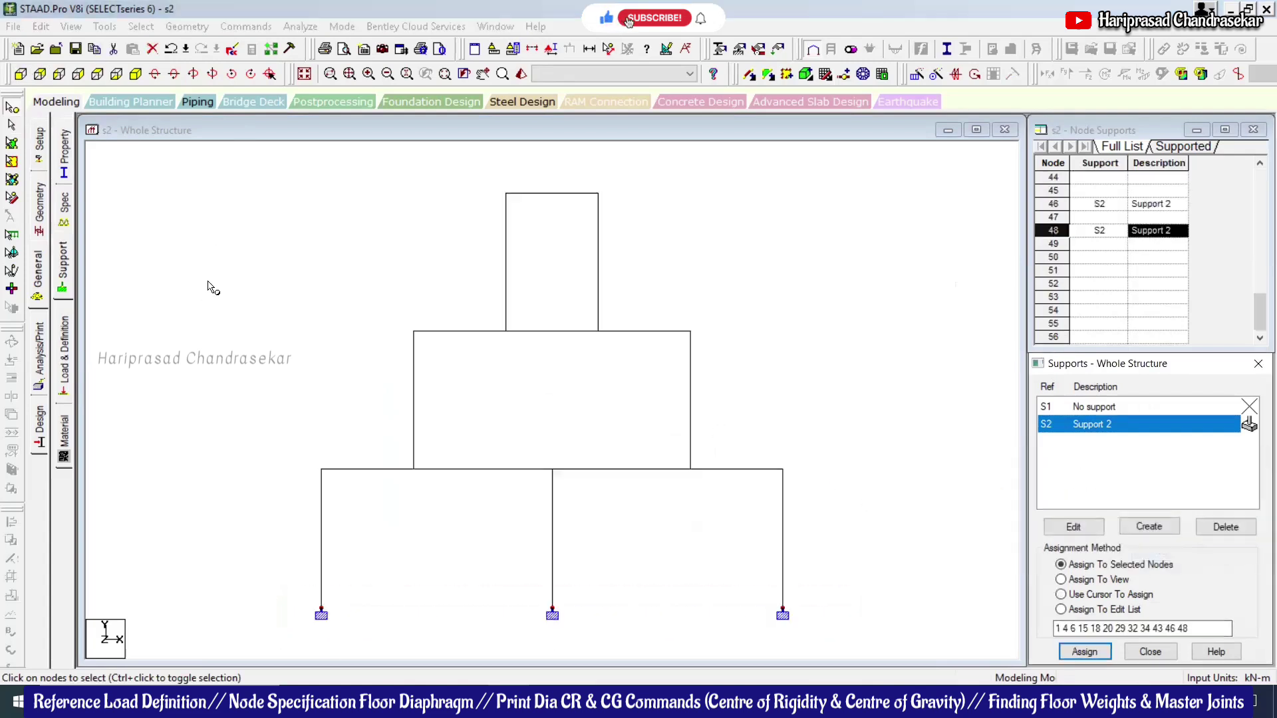
key("ctrl+i")
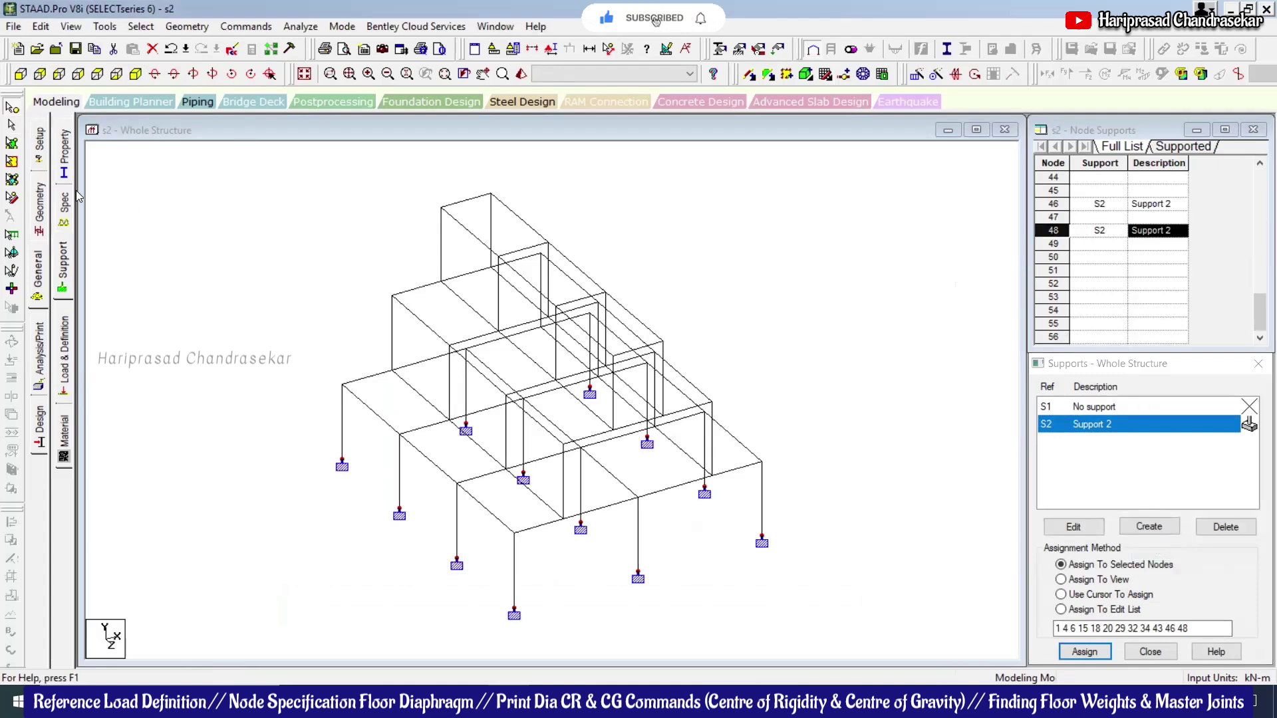
Step: Define a rectangular concrete section with YD 0.35 m and ZD 0.35 m
left_click(63, 163)
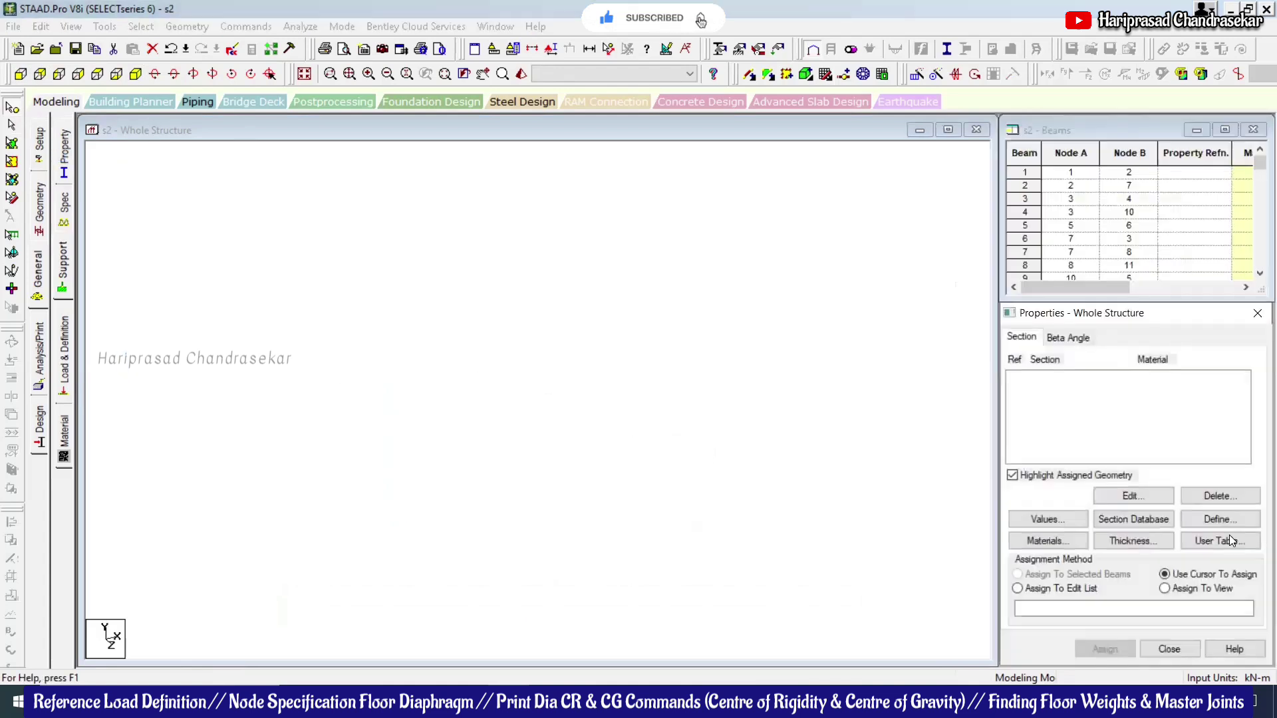
left_click(1221, 520)
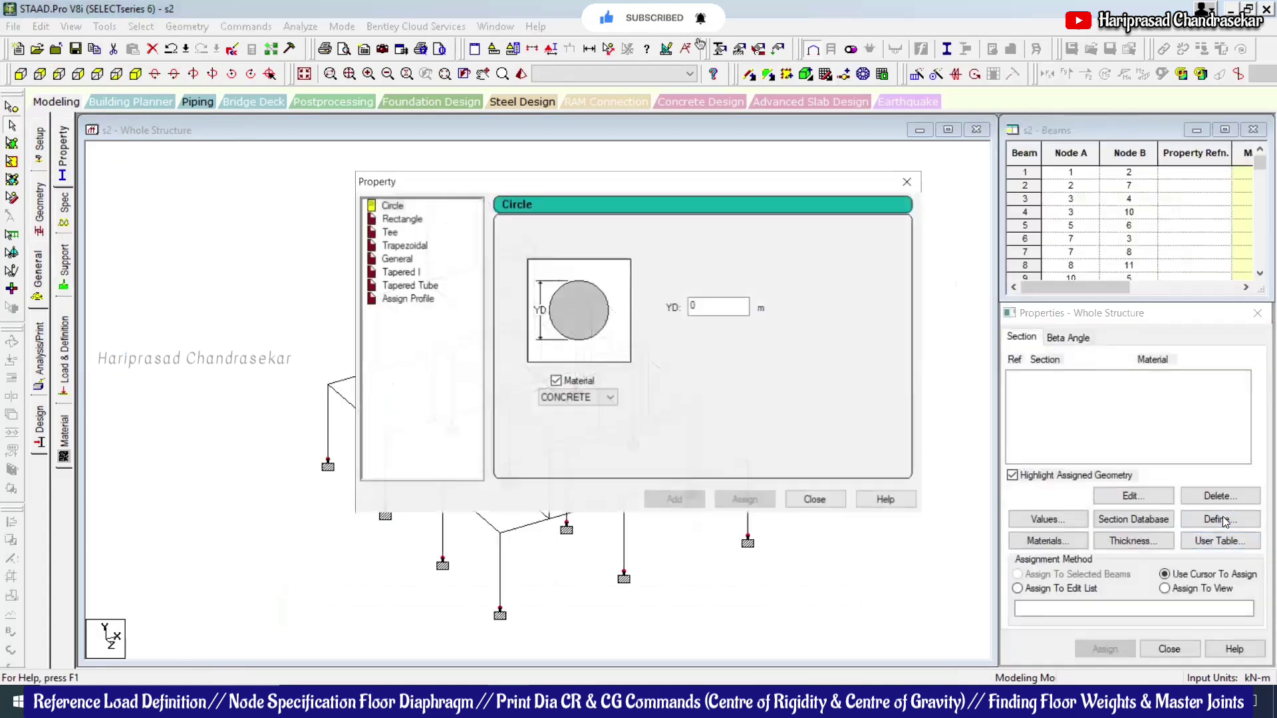
left_click(402, 219)
left_click(725, 297)
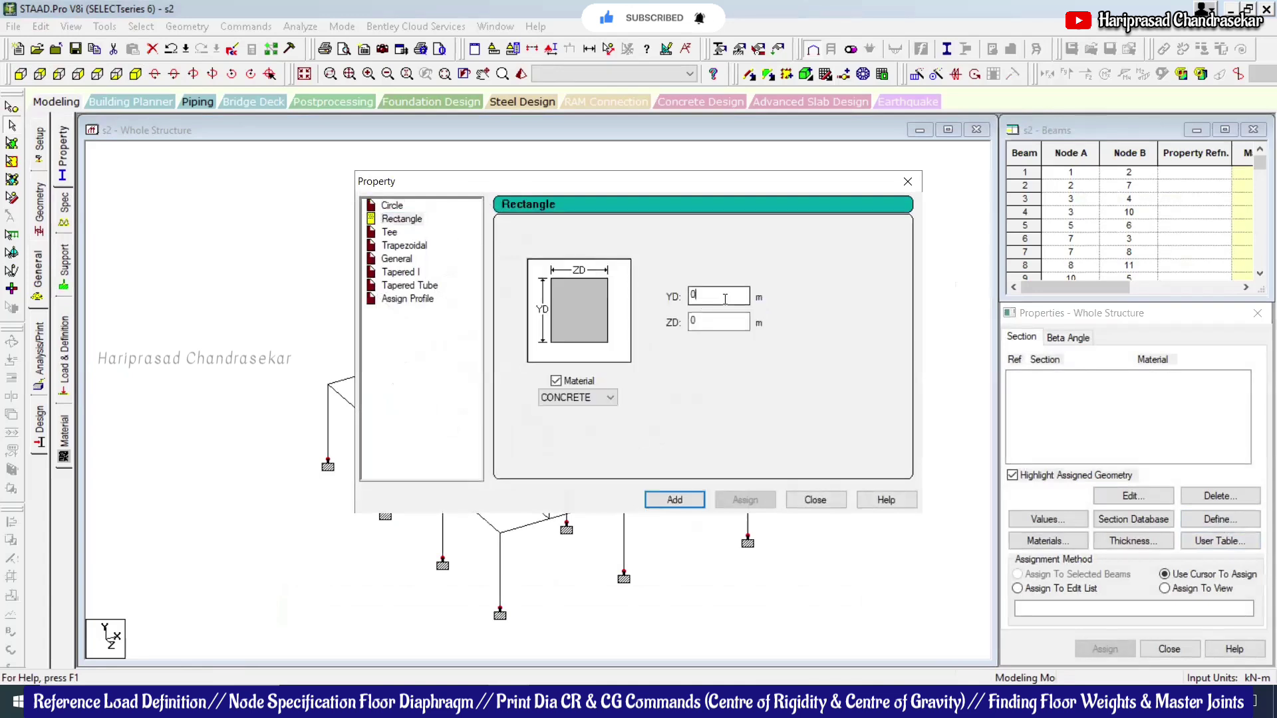
type(".35")
key("Tab")
type("0.")
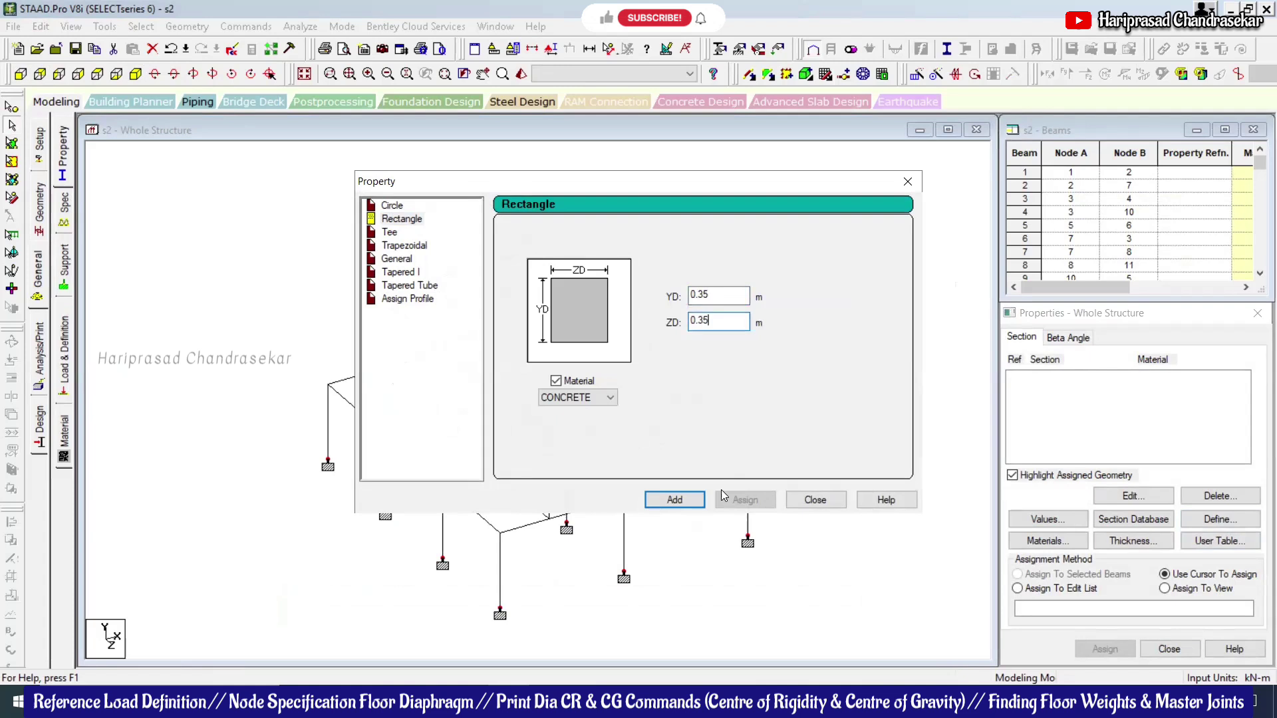
left_click(674, 499)
left_click(814, 499)
Step: Assign the 0.35 x 0.35 m rectangular section to every member in the view
left_click(1164, 589)
left_click(1104, 649)
left_click(1163, 528)
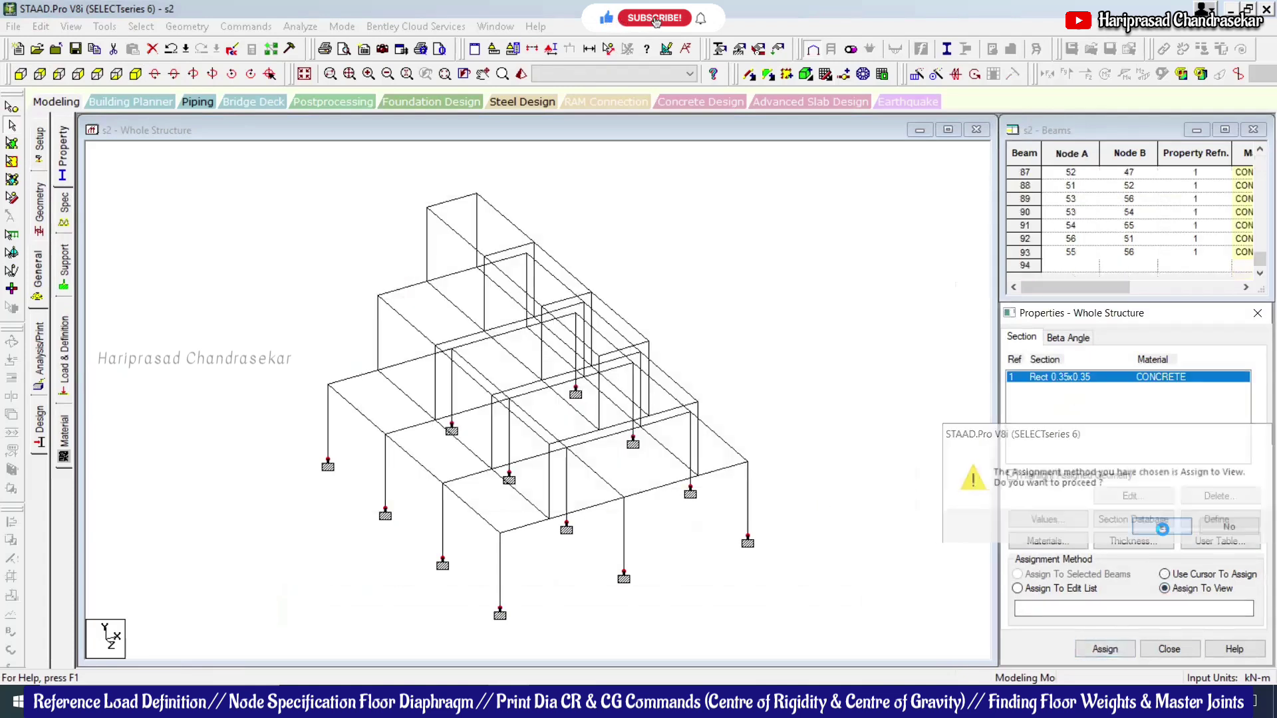
Step: Add a reference load definition number 1 of loading type Mass, titled REF LOAD CASE 1
left_click(63, 353)
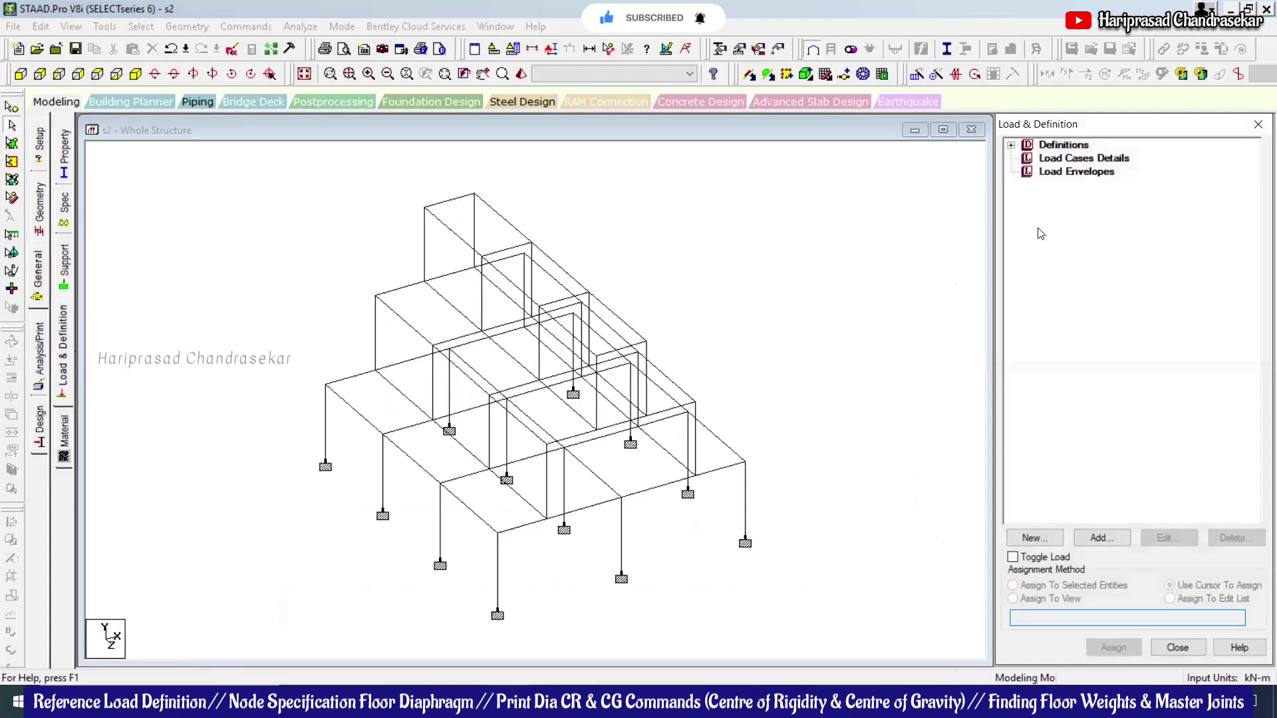
key("Right")
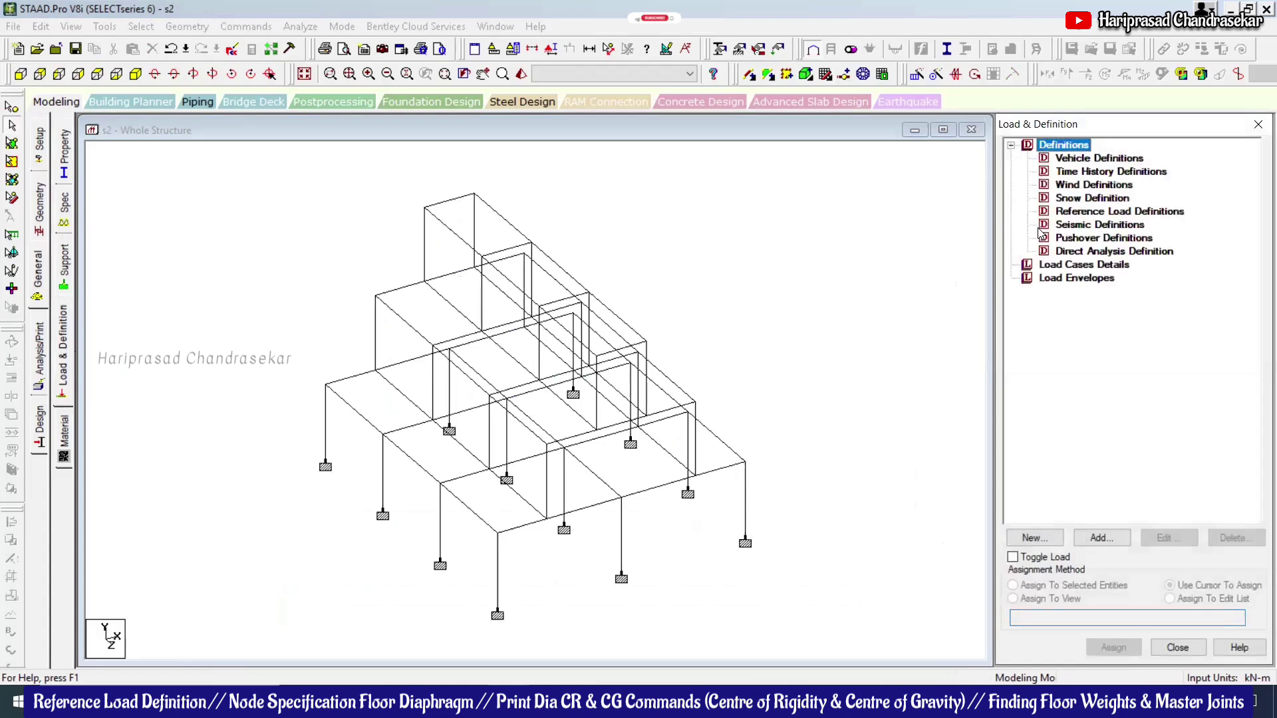
left_click(1107, 212)
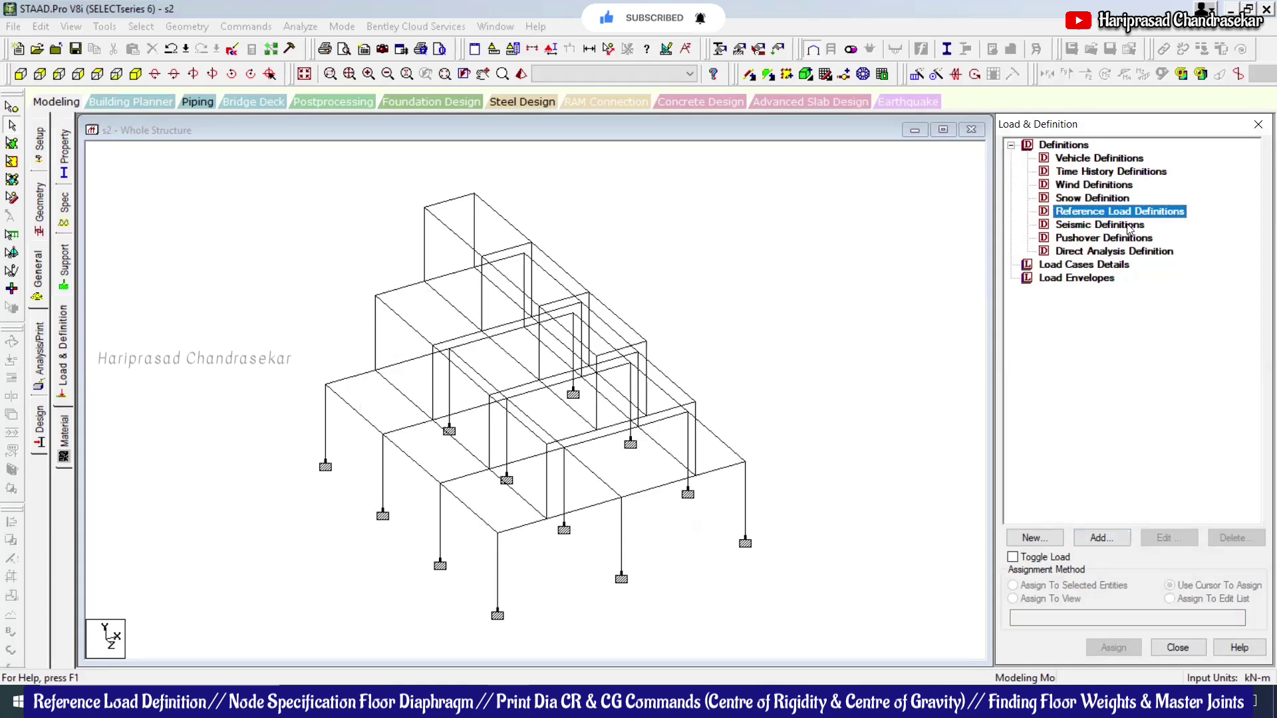
left_click(1100, 537)
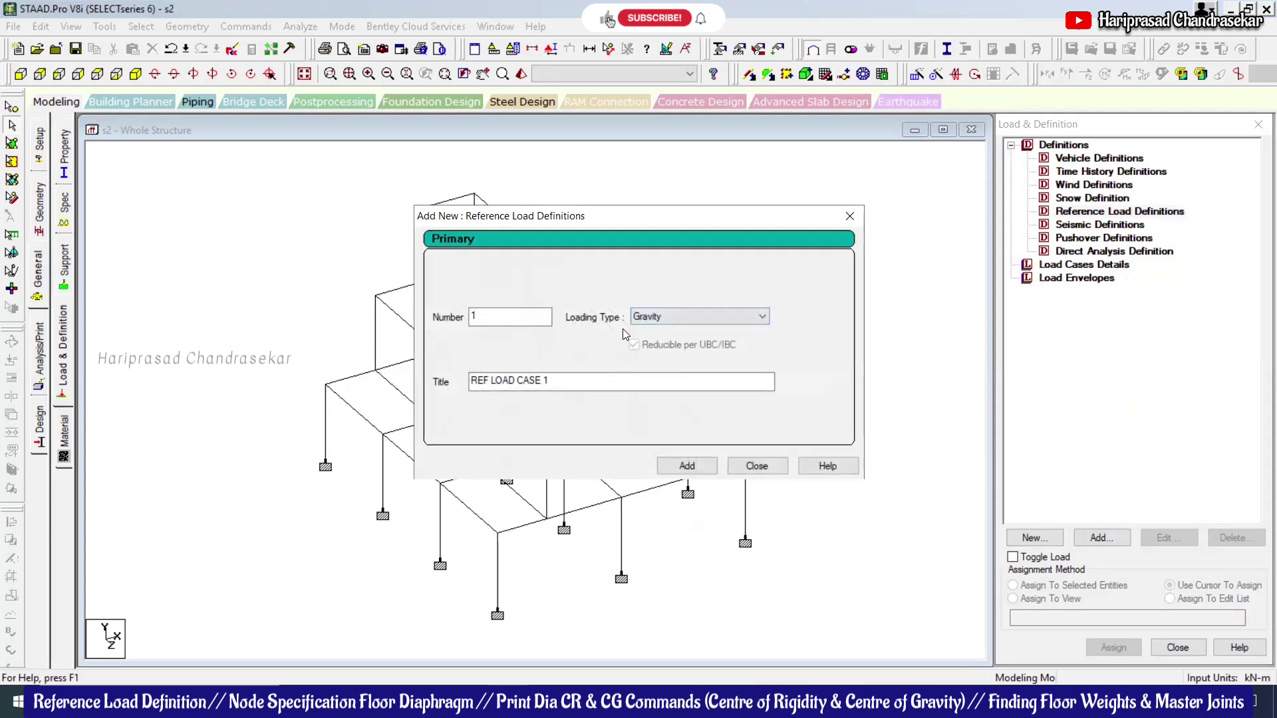
left_click(703, 317)
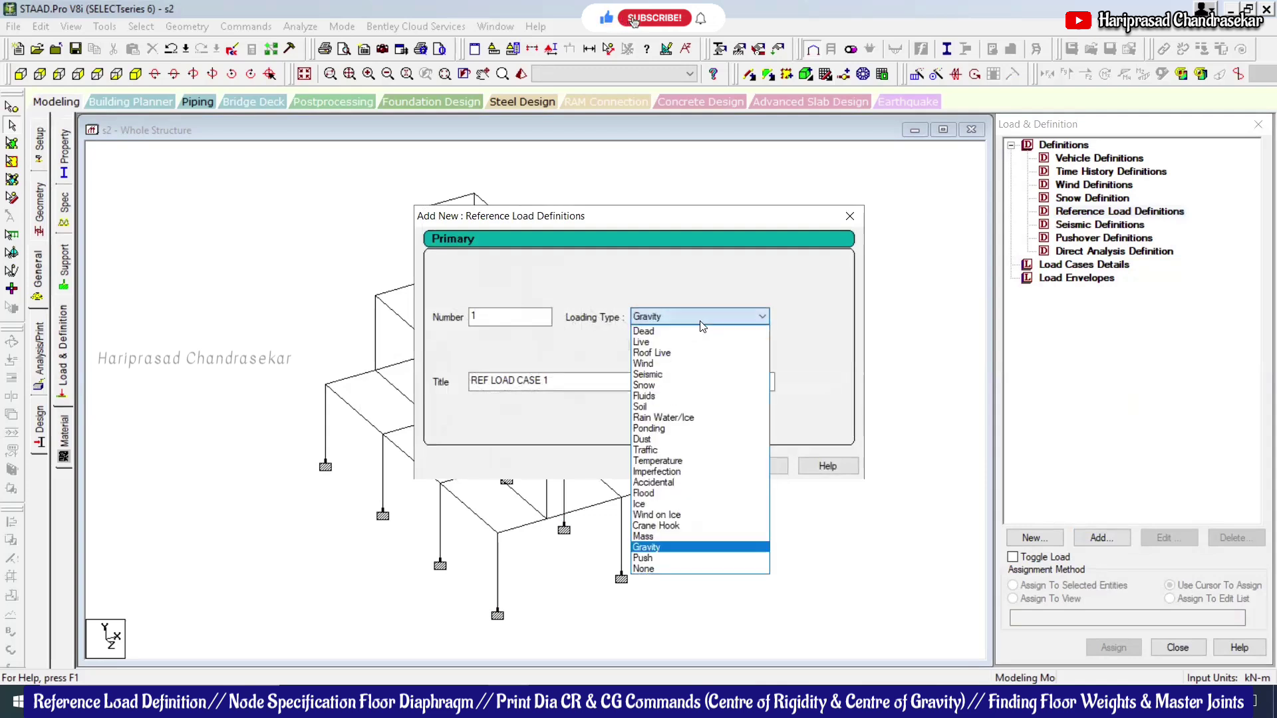
left_click(662, 536)
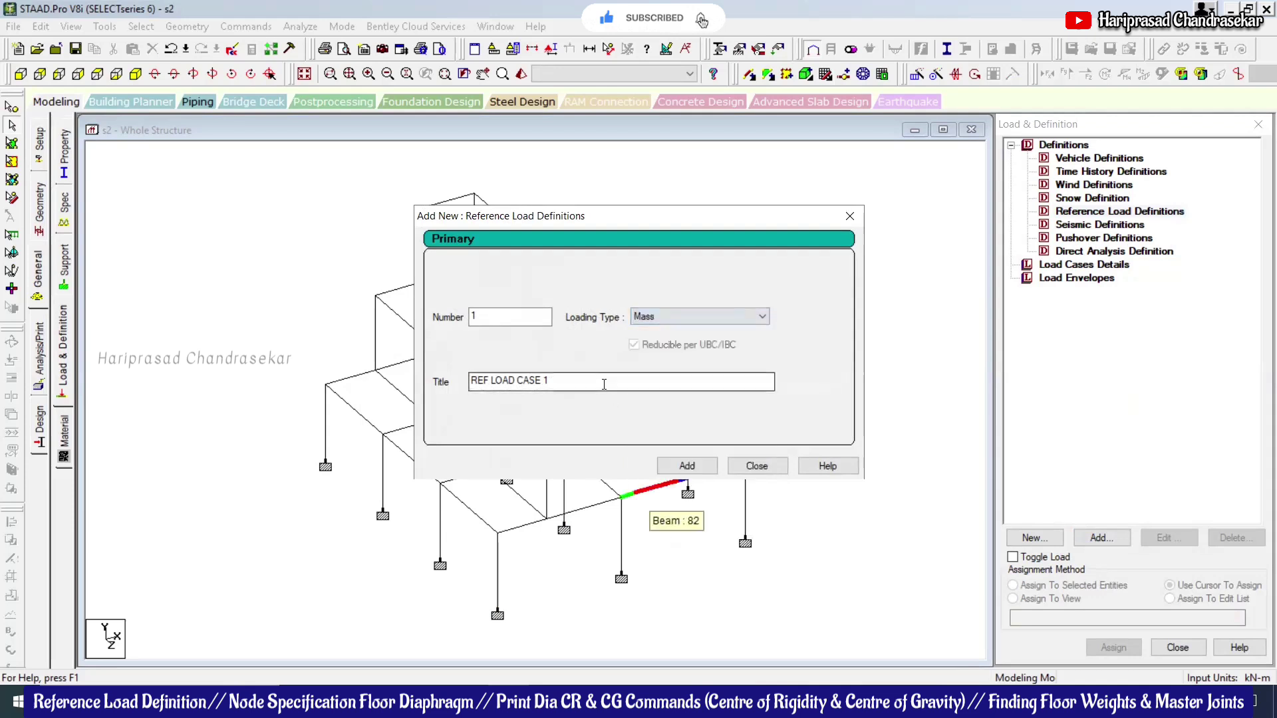
left_click(687, 465)
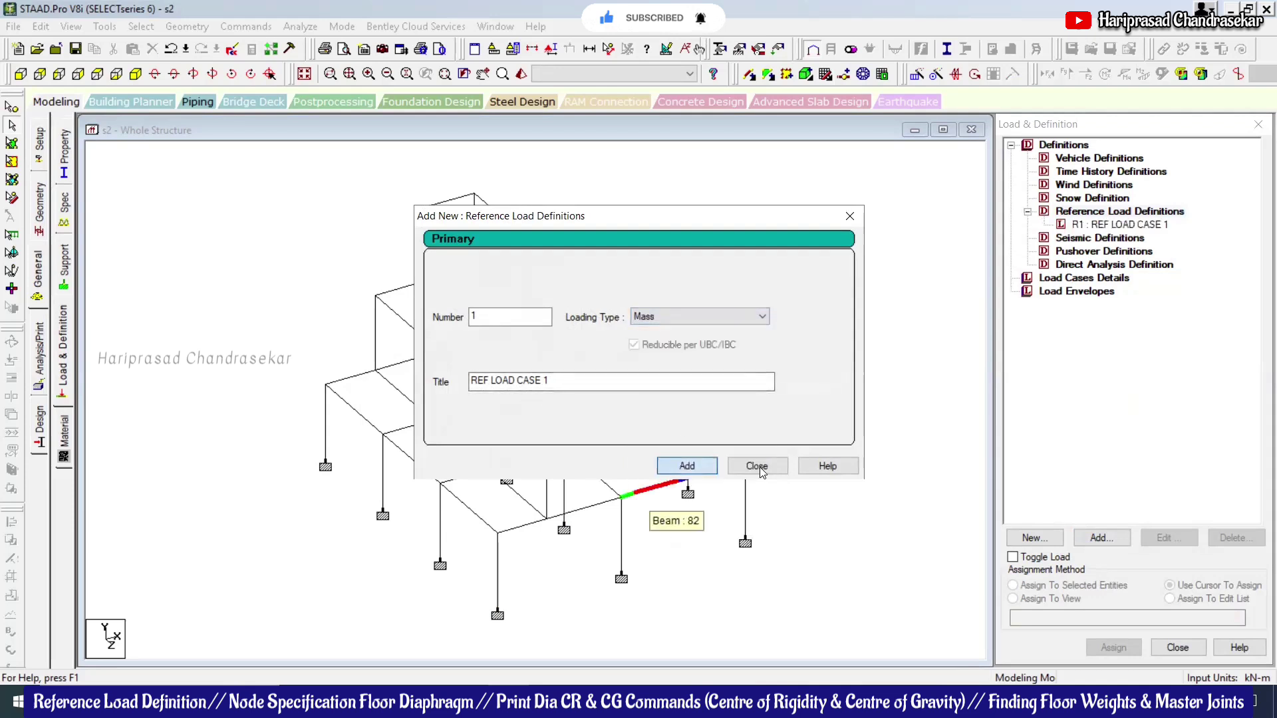
left_click(757, 466)
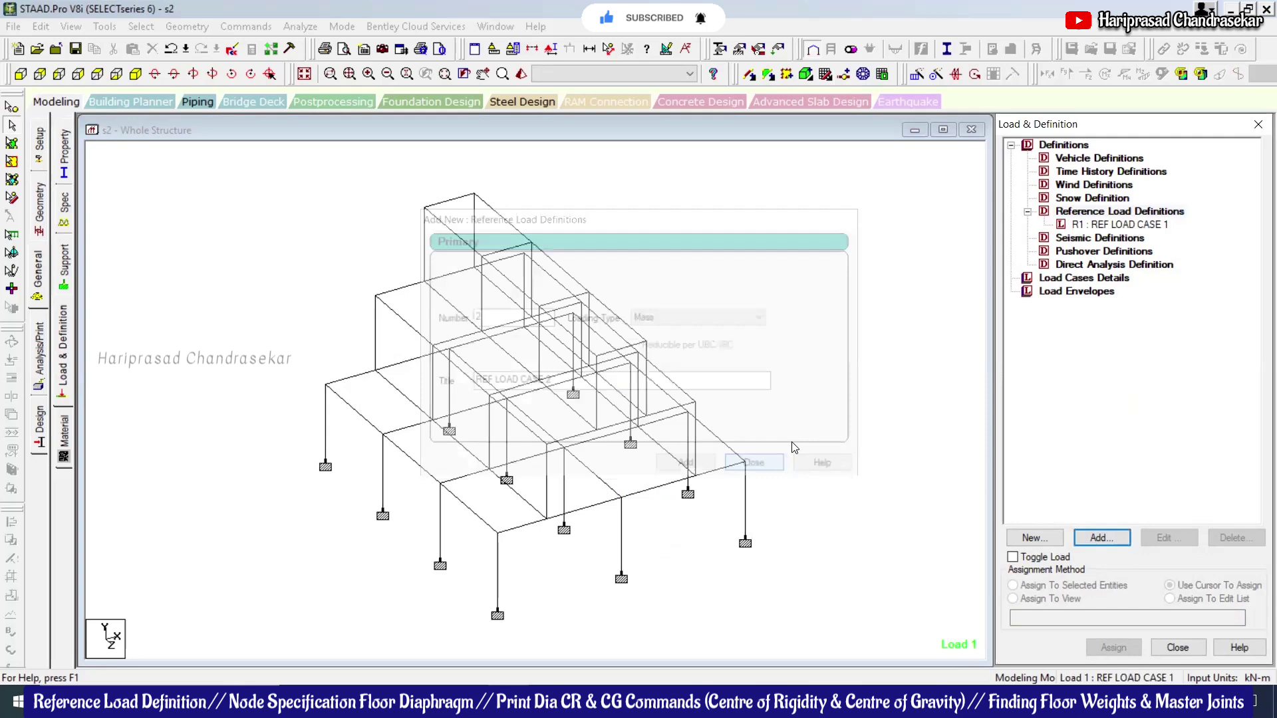
Step: Add a selfweight load in the Y direction with factor -1 to REF LOAD CASE 1
left_click(1117, 226)
left_click(1101, 537)
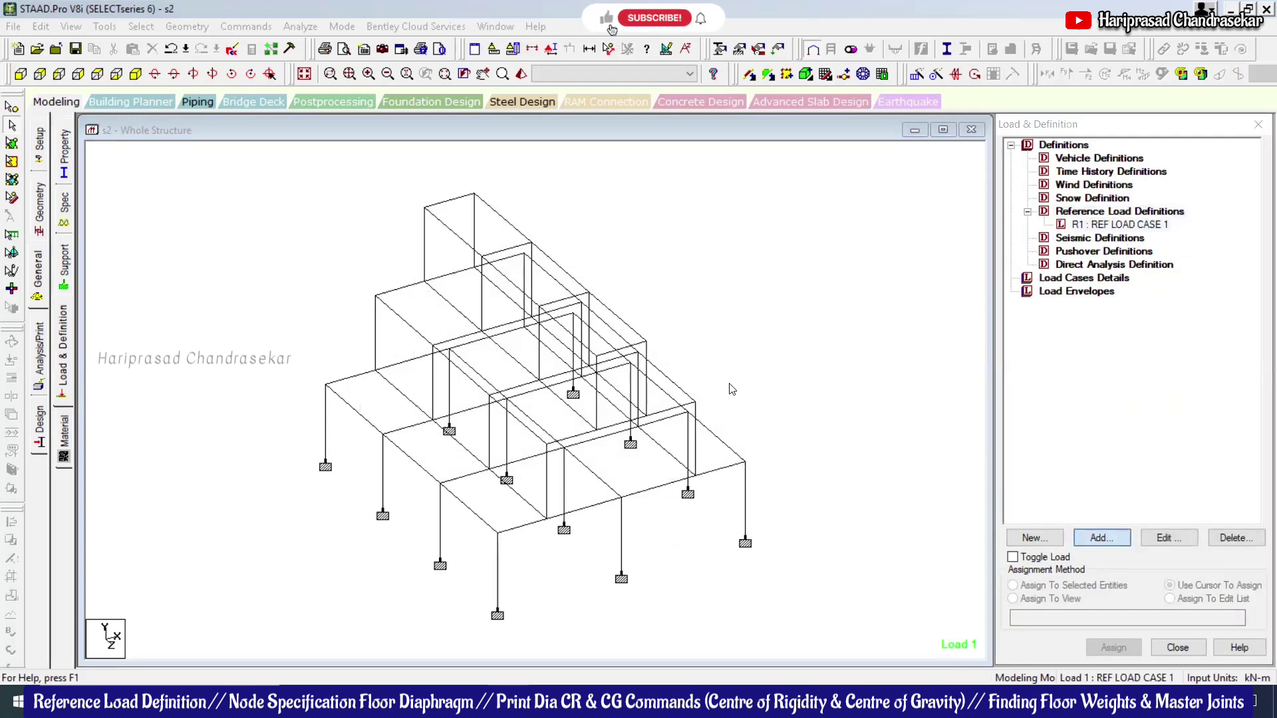
left_click_drag(598, 104, 430, 117)
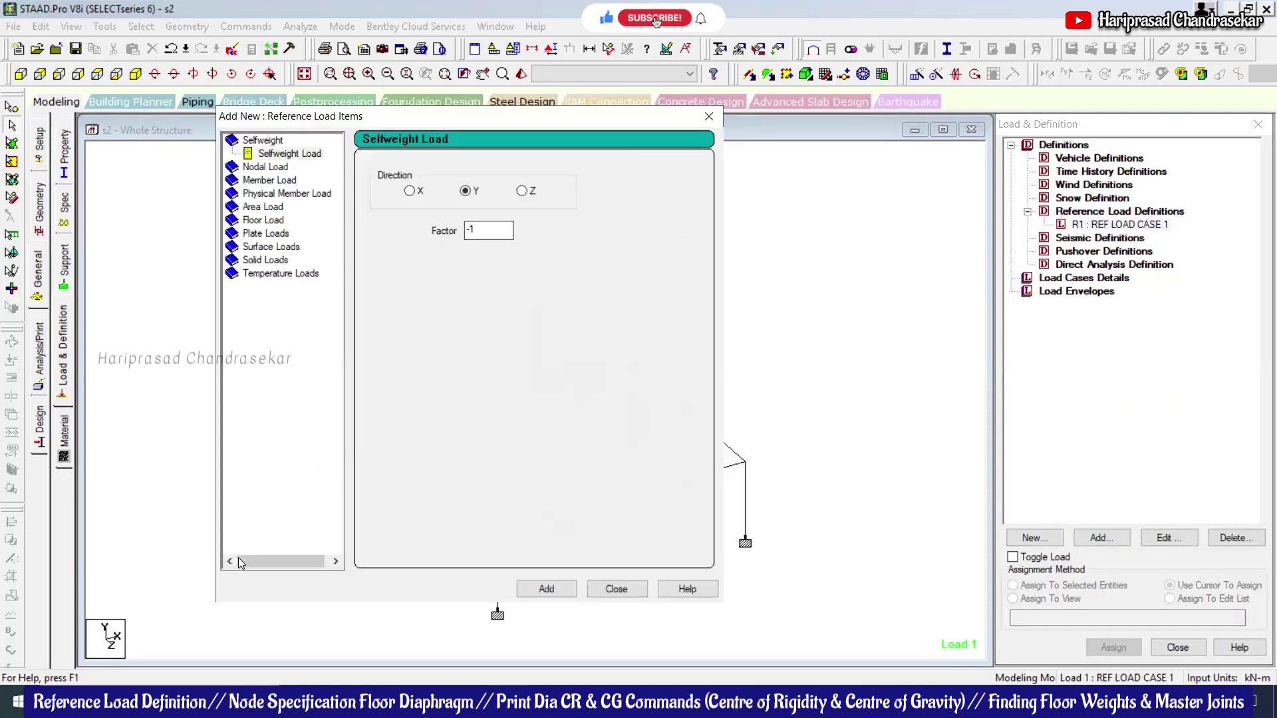
left_click(564, 587)
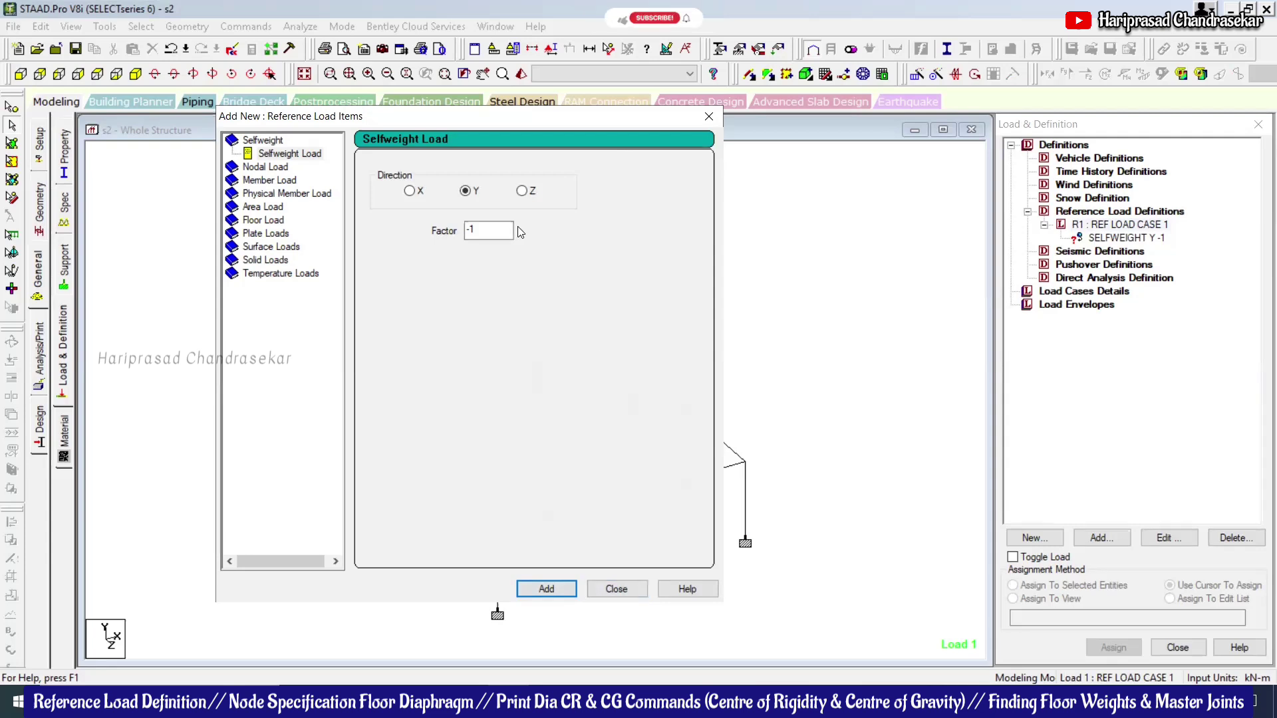
left_click(617, 589)
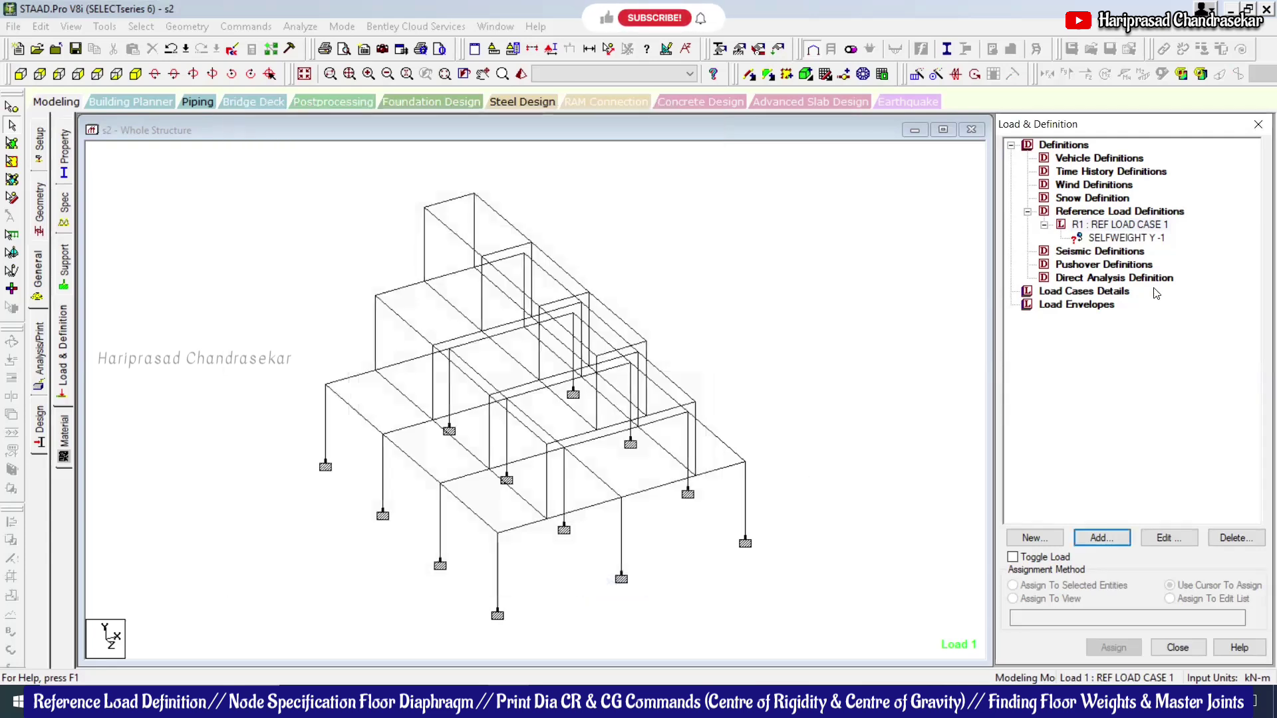
Step: Assign the selfweight load of REF LOAD CASE 1 to all members in the view
left_click(1147, 245)
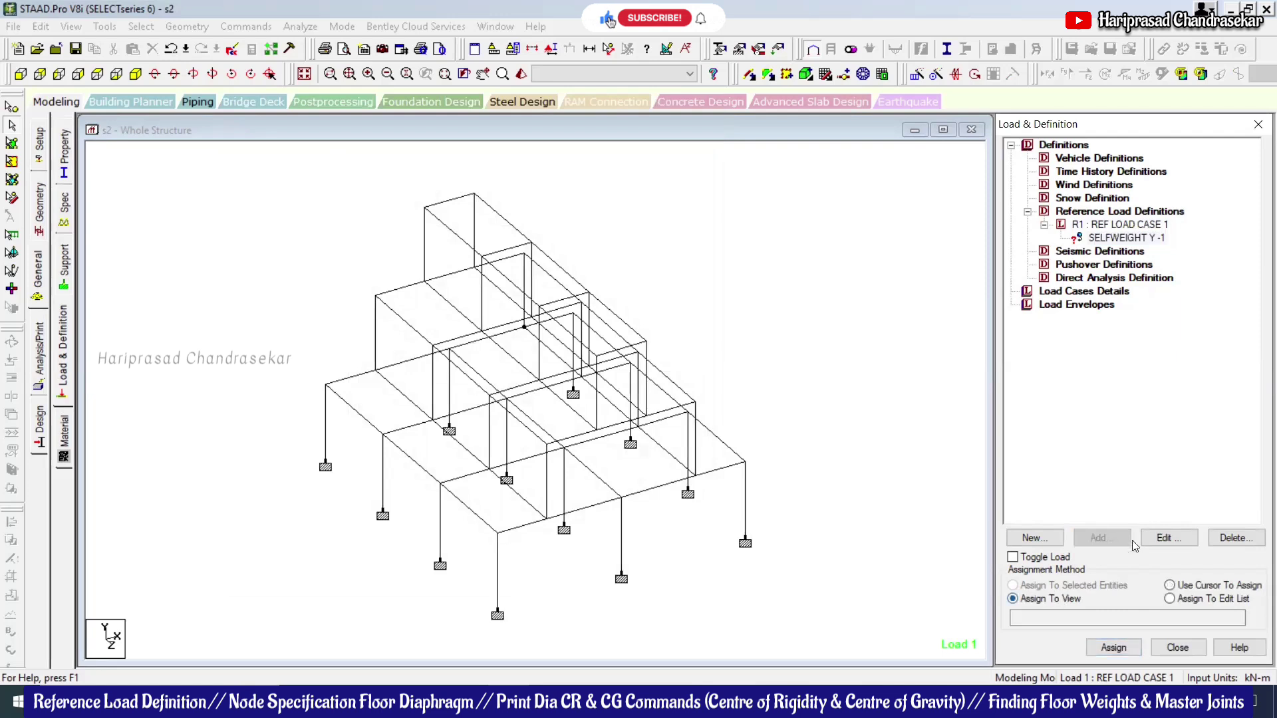
left_click(1113, 647)
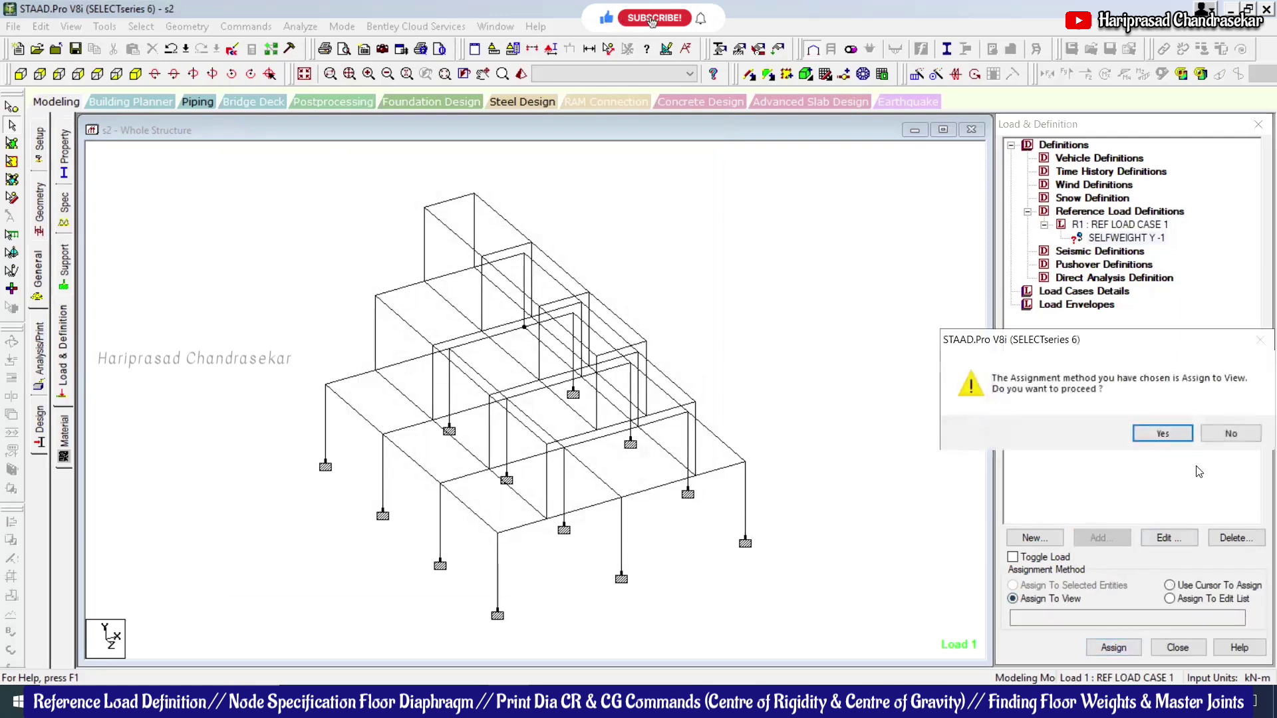
left_click(1167, 434)
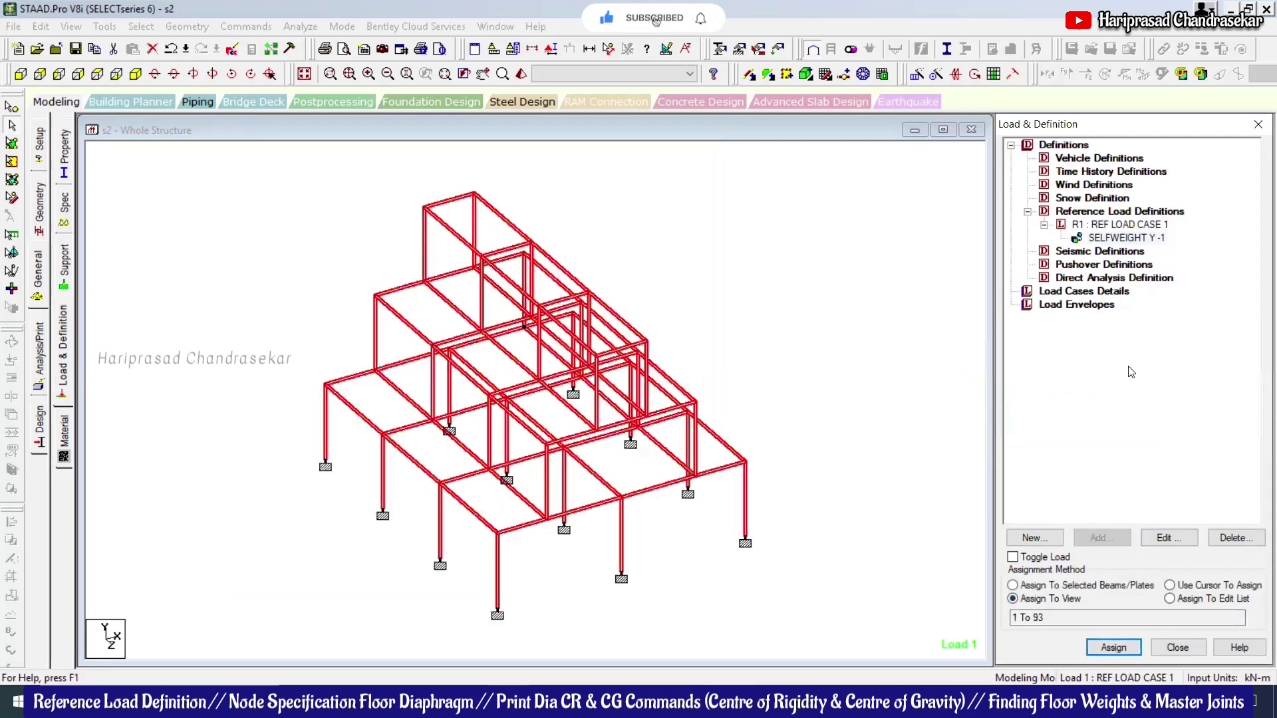
Step: Add primary load case number 1 with loading type Mass, titled LOAD CASE 1
left_click(1049, 293)
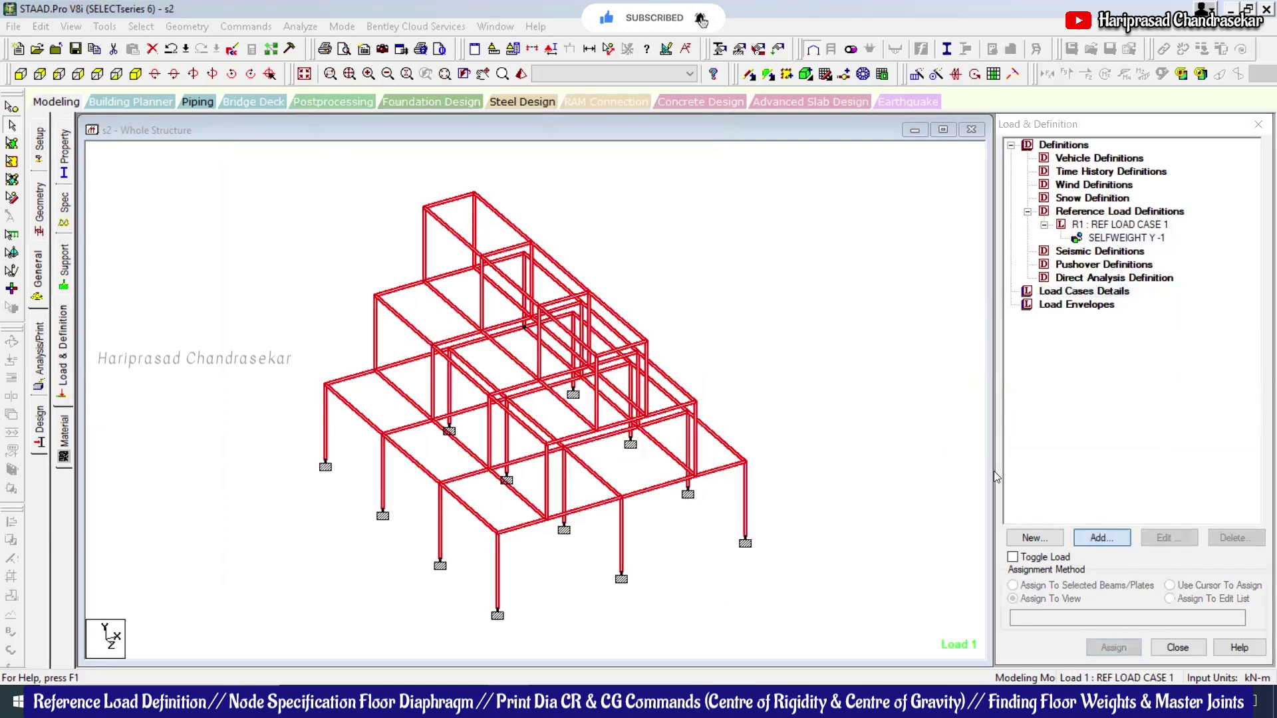
left_click(688, 254)
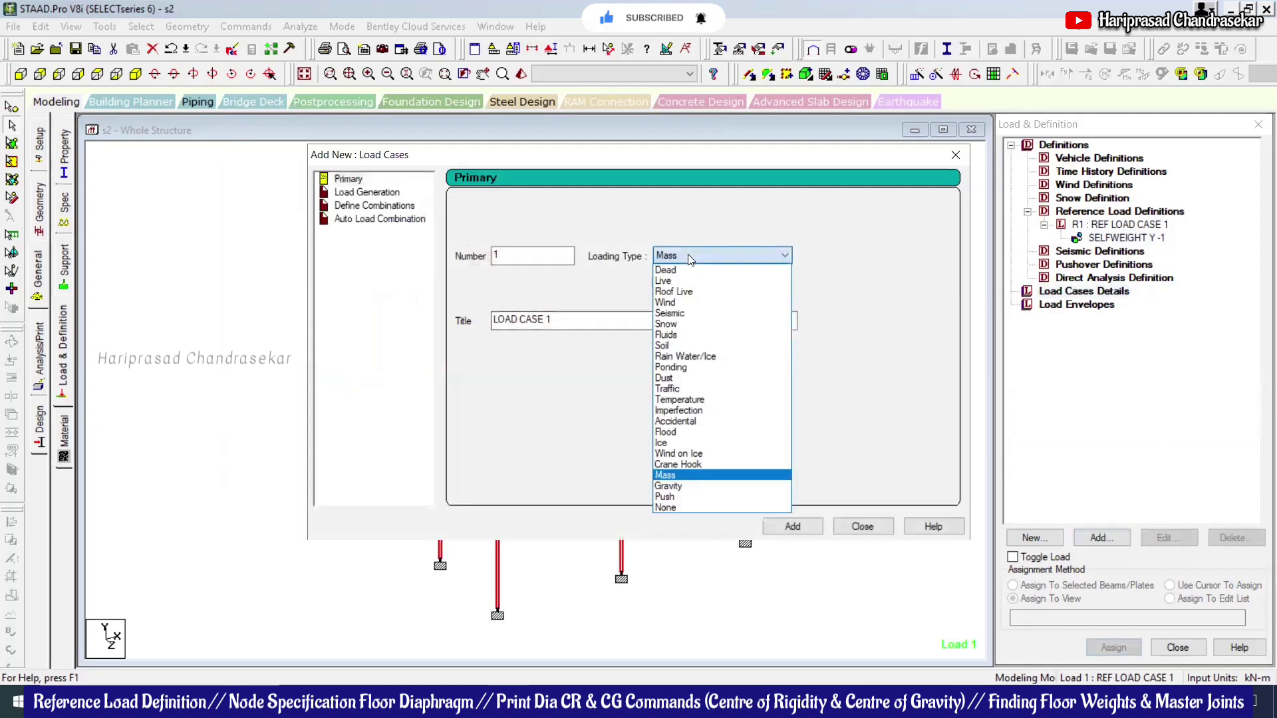
left_click(665, 474)
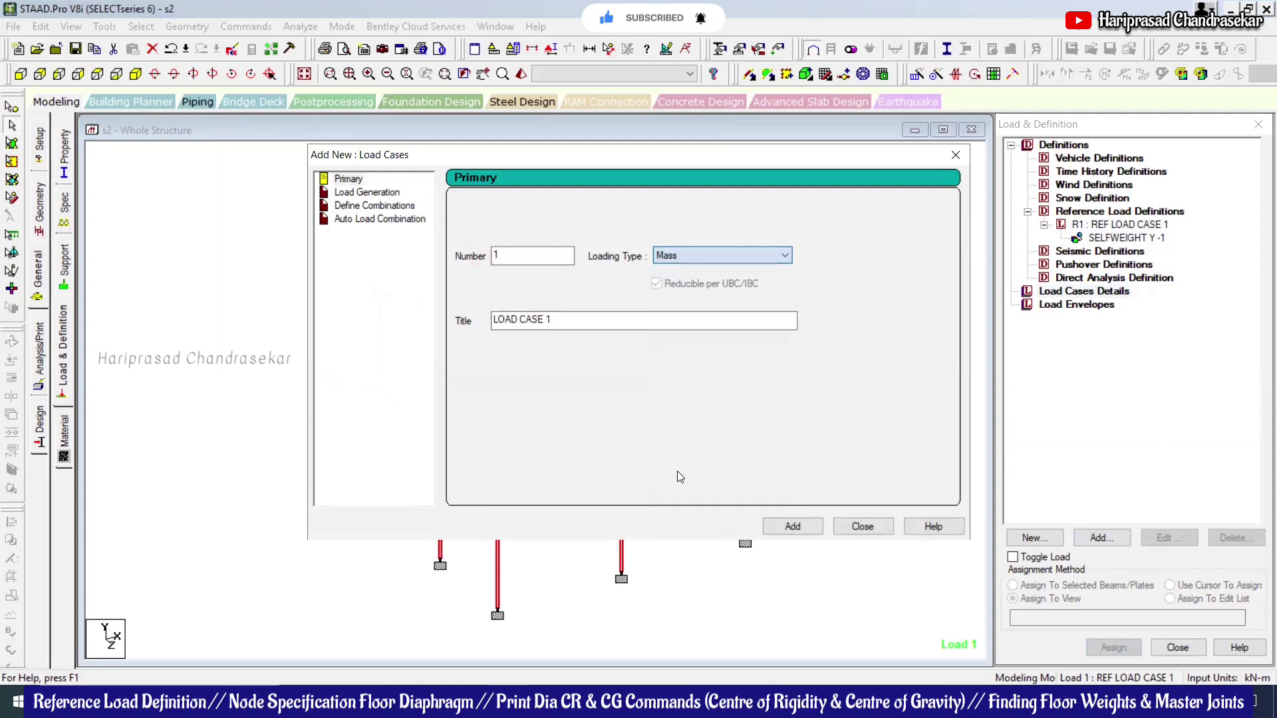
left_click(591, 328)
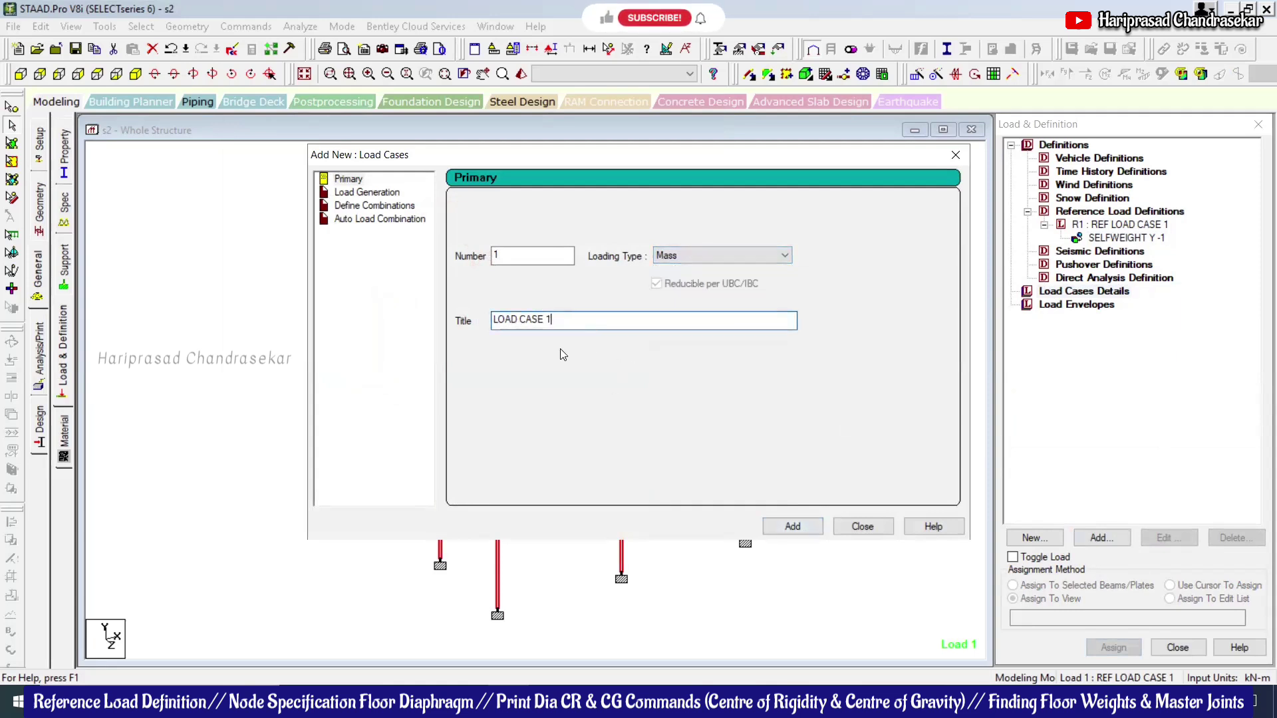
left_click(792, 527)
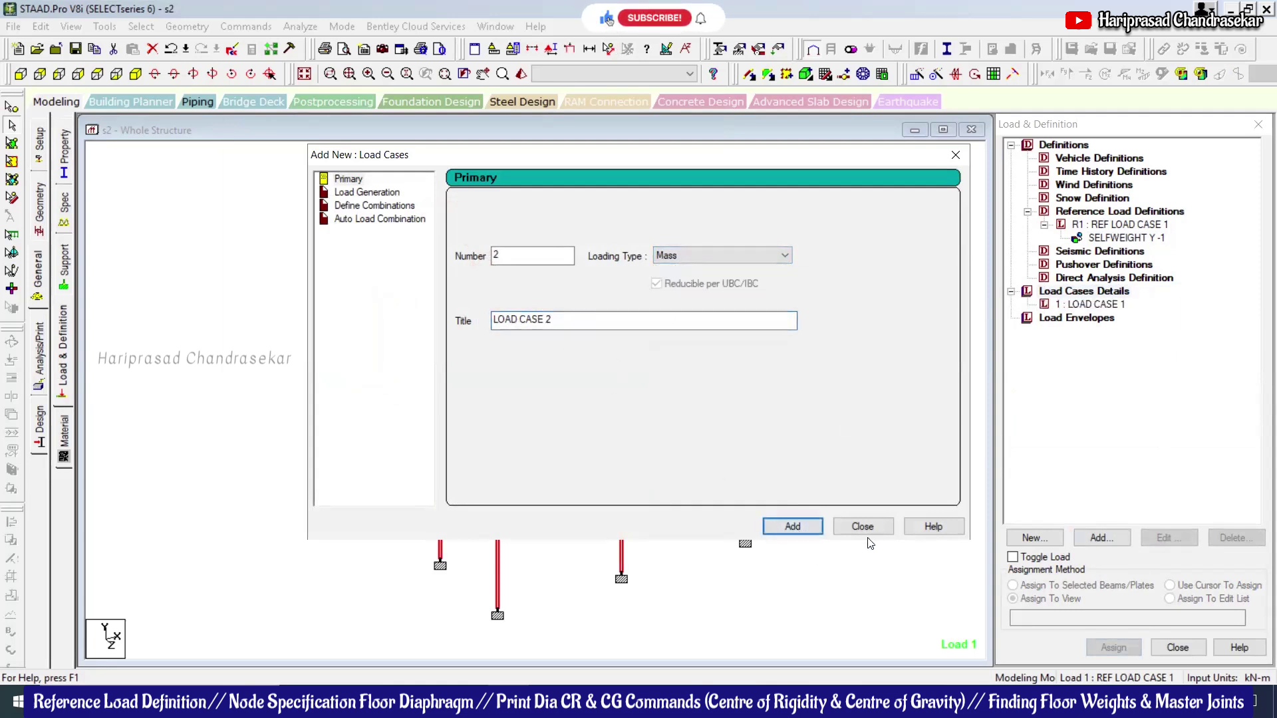
left_click(886, 528)
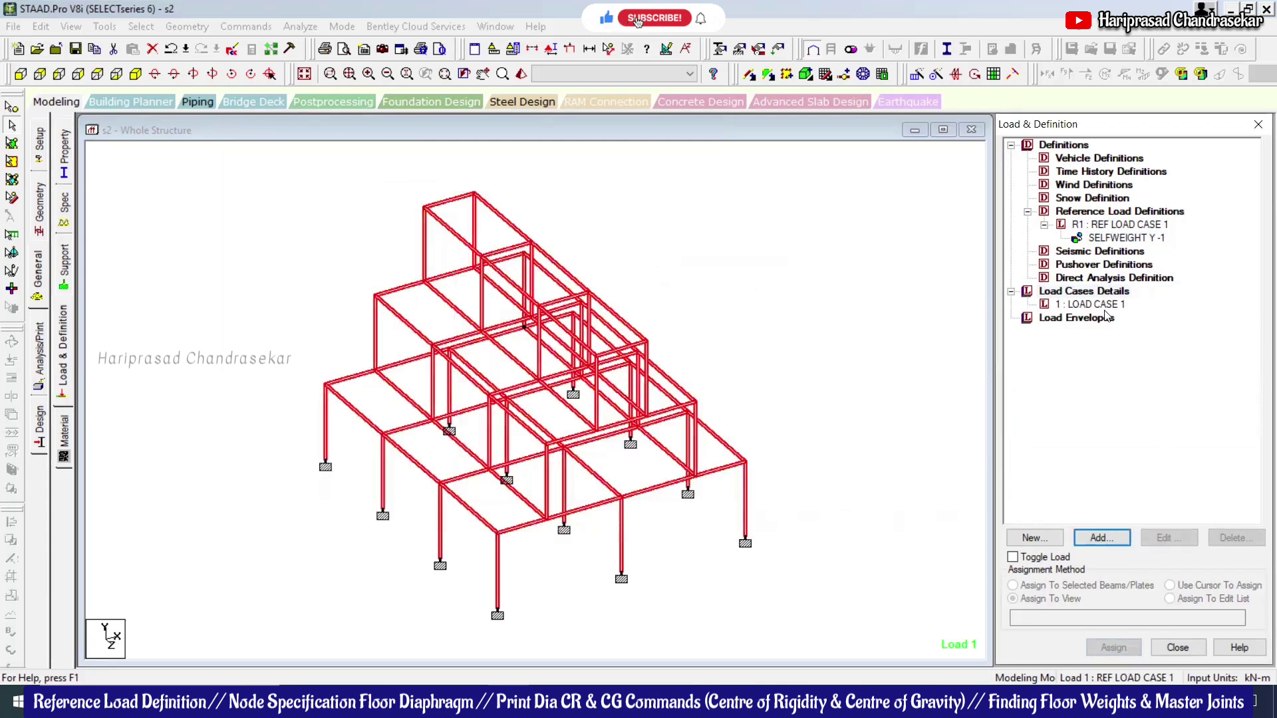
left_click(1105, 306)
left_click(1111, 536)
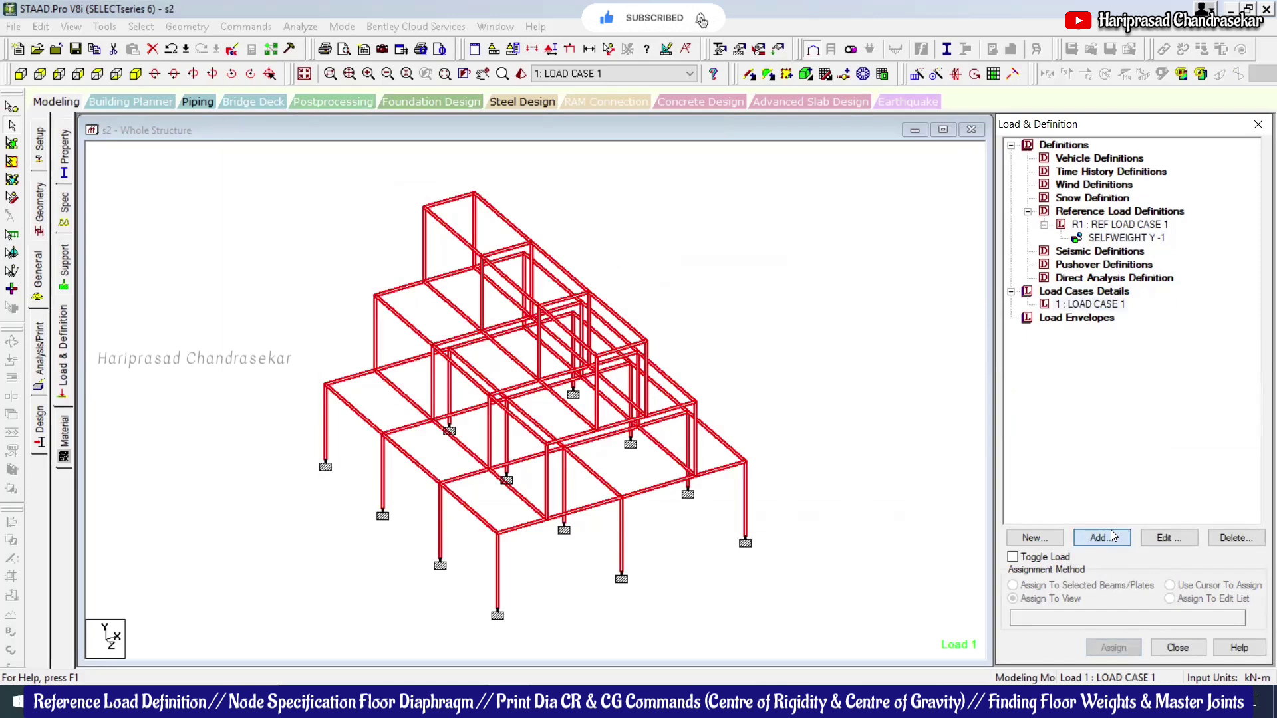
left_click(1104, 536)
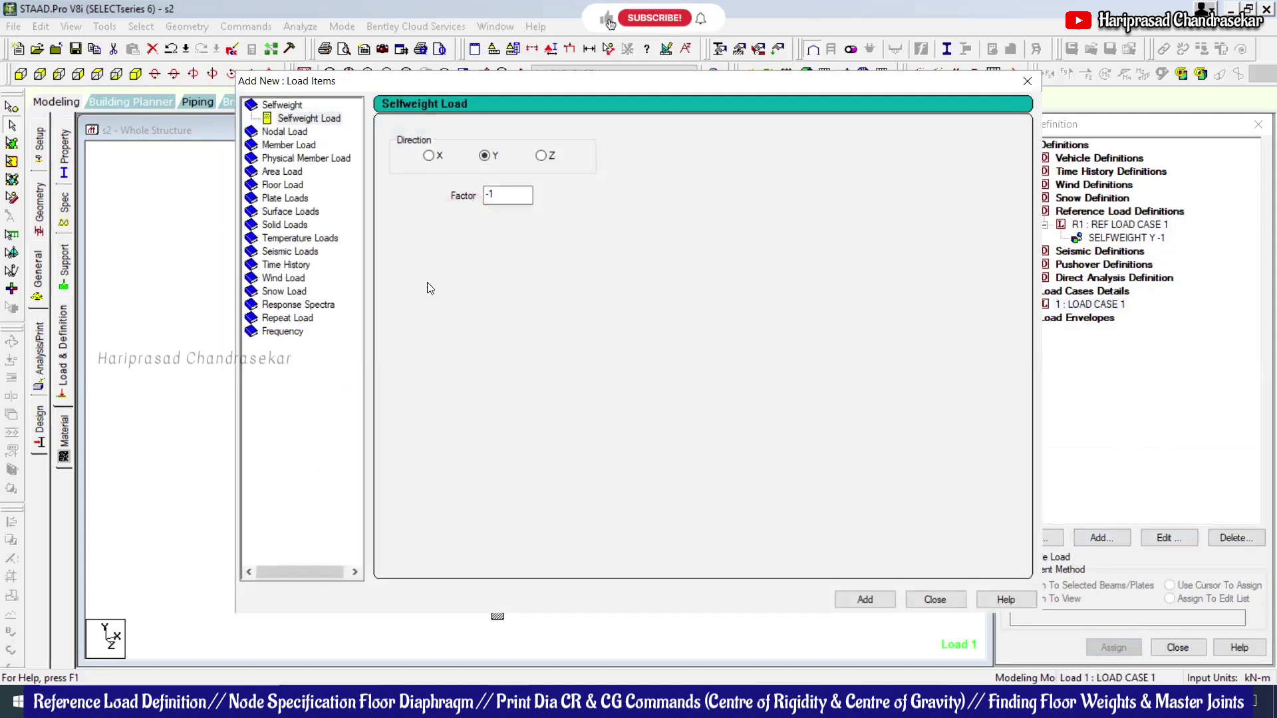
left_click(288, 318)
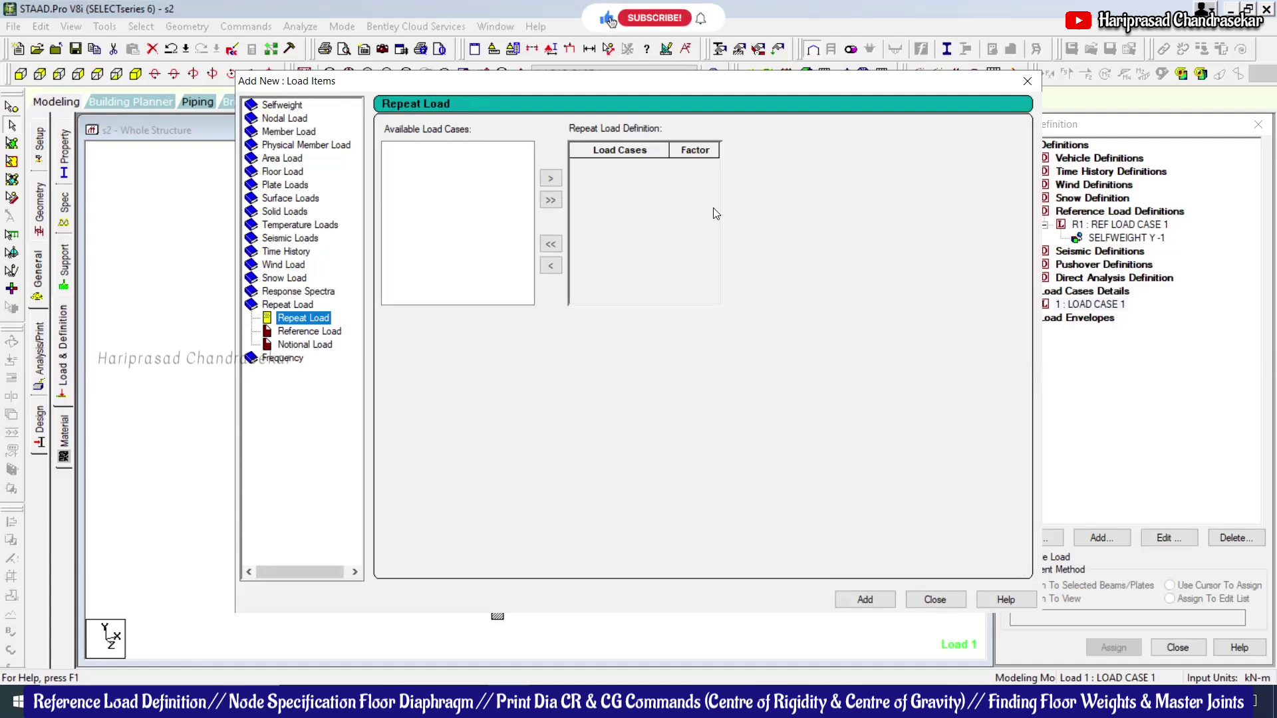
key("Escape")
left_click(1110, 213)
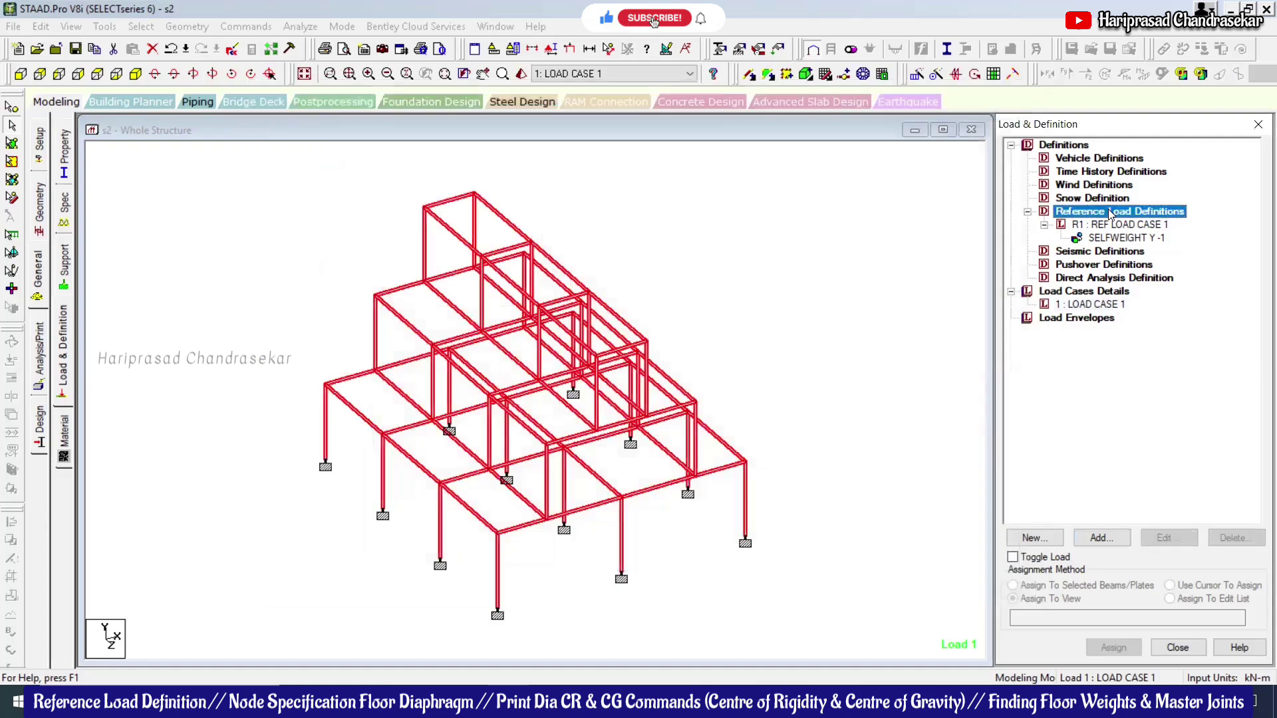
left_click(1114, 539)
left_click(1114, 539)
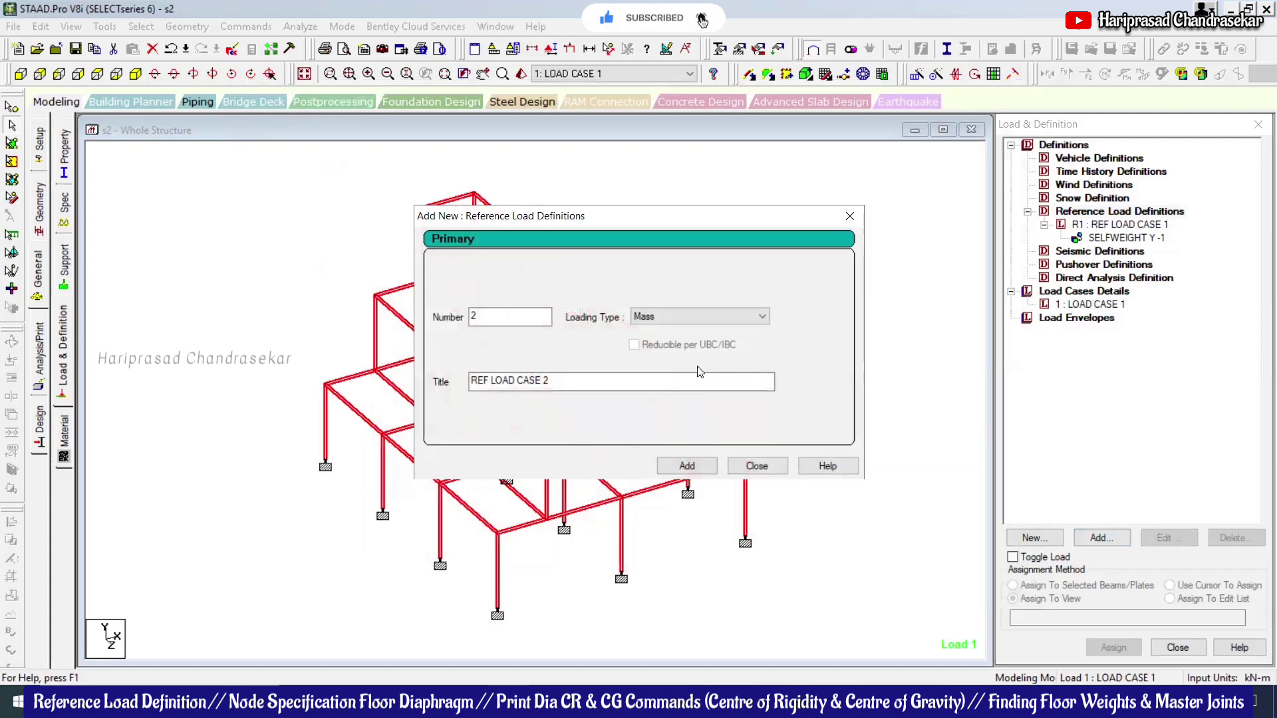
left_click(755, 465)
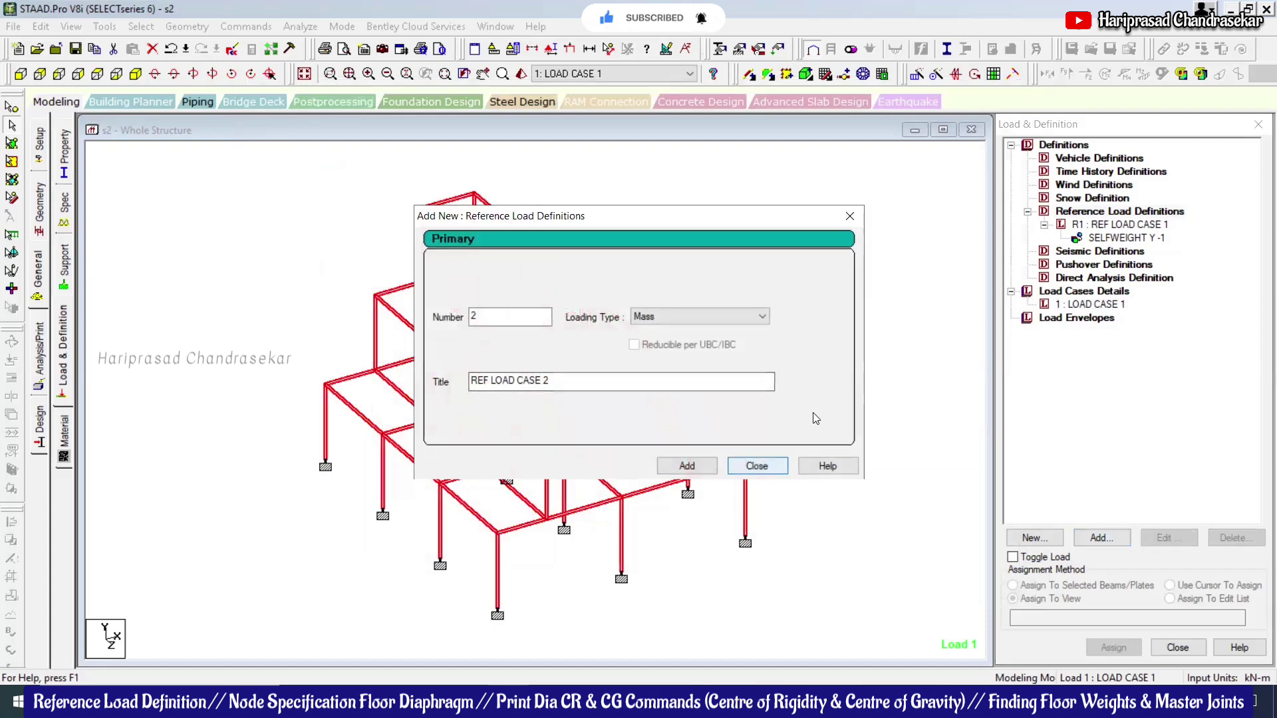
left_click(1131, 227)
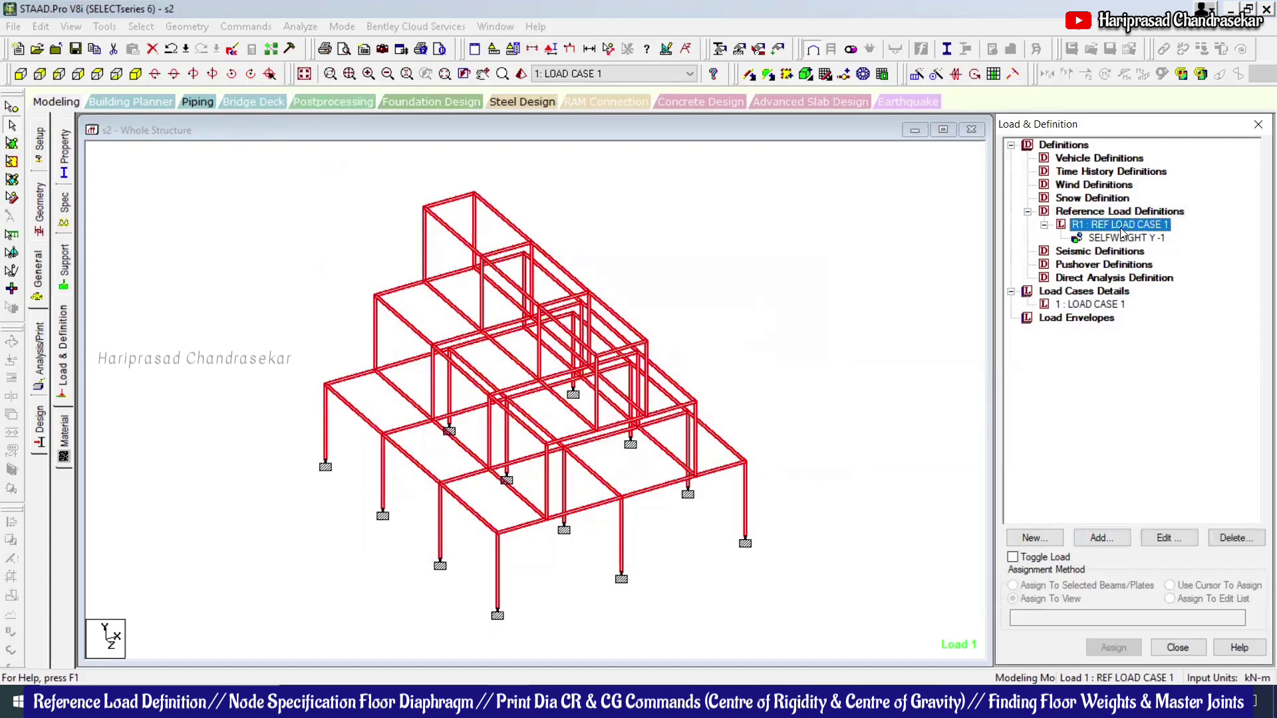
left_click(1098, 538)
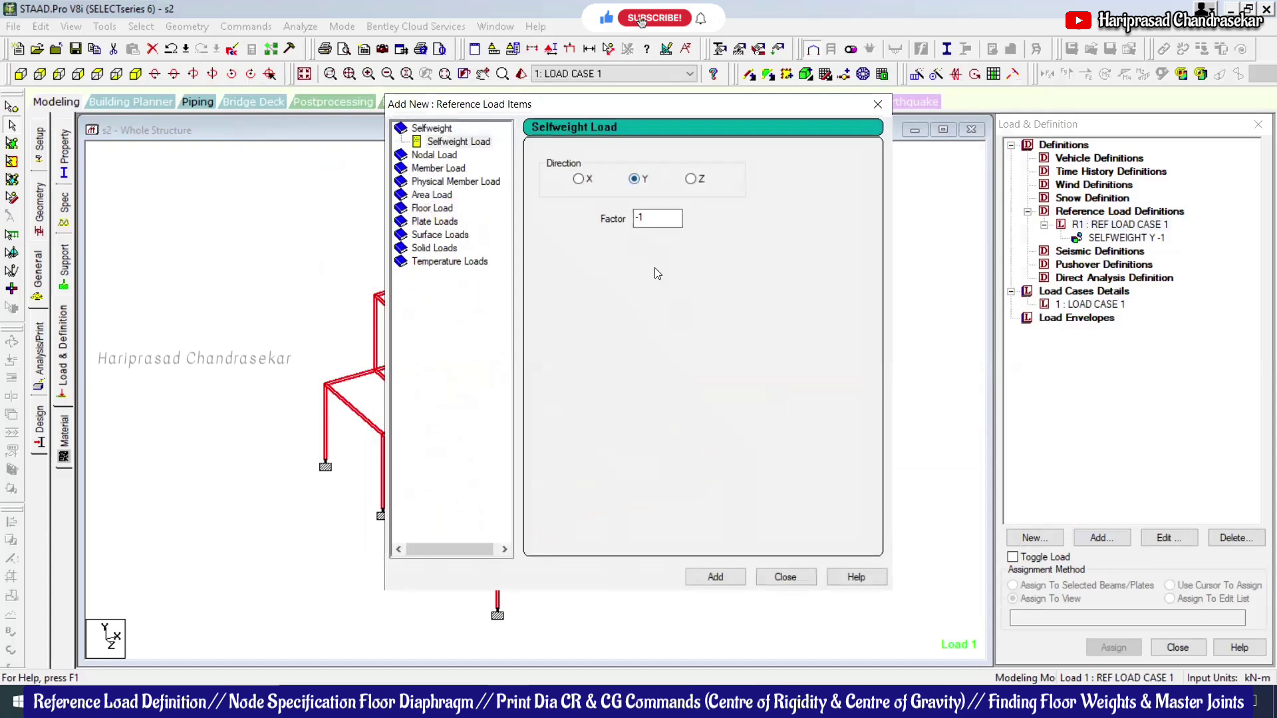
left_click(785, 578)
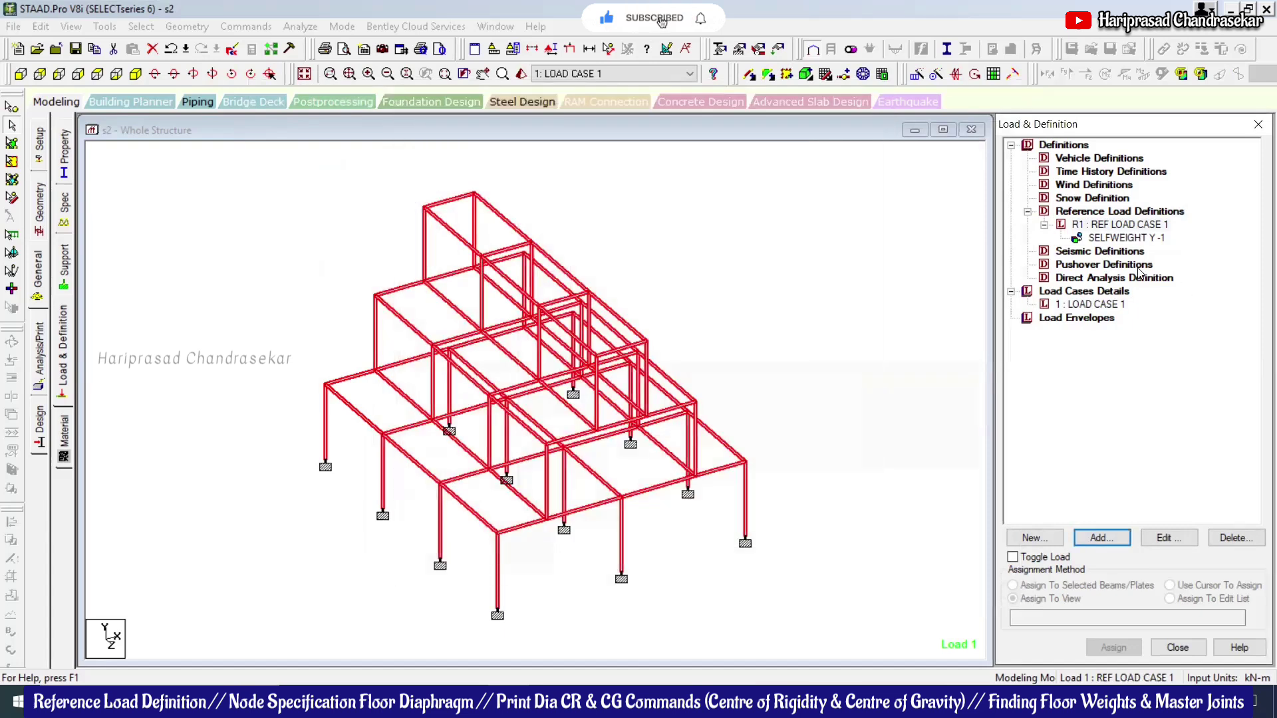
left_click(1110, 211)
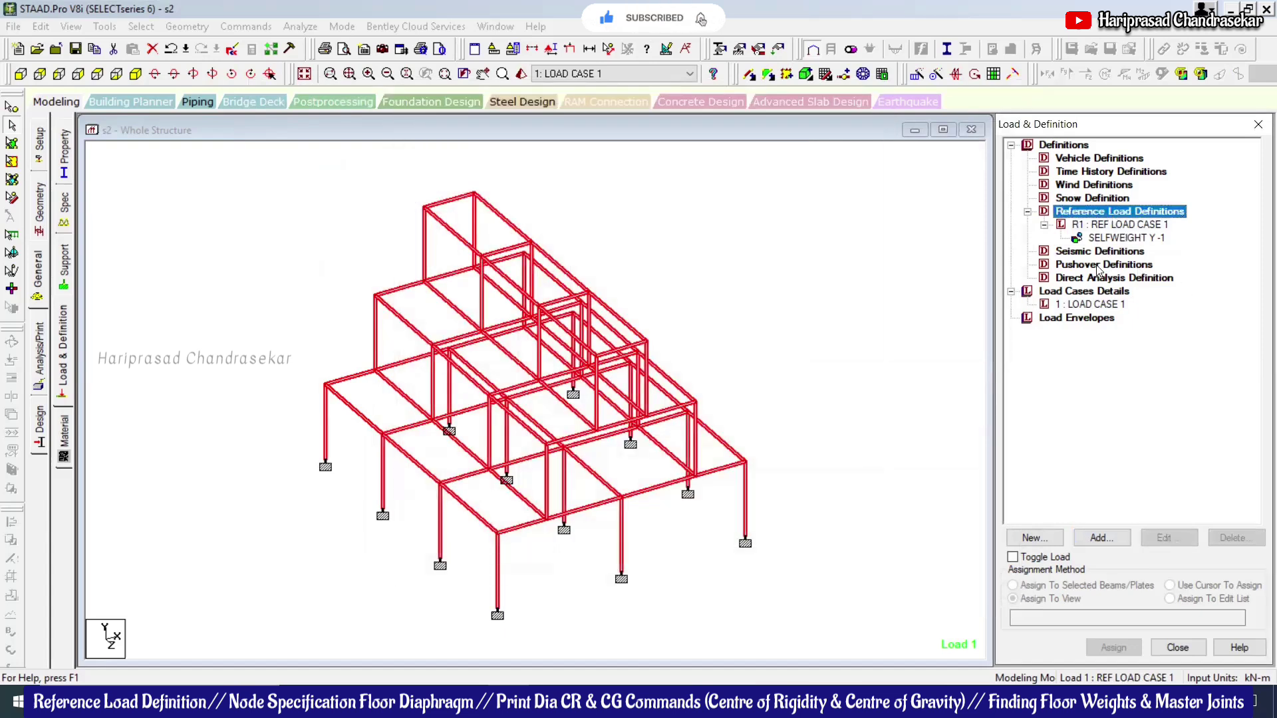
left_click(1077, 297)
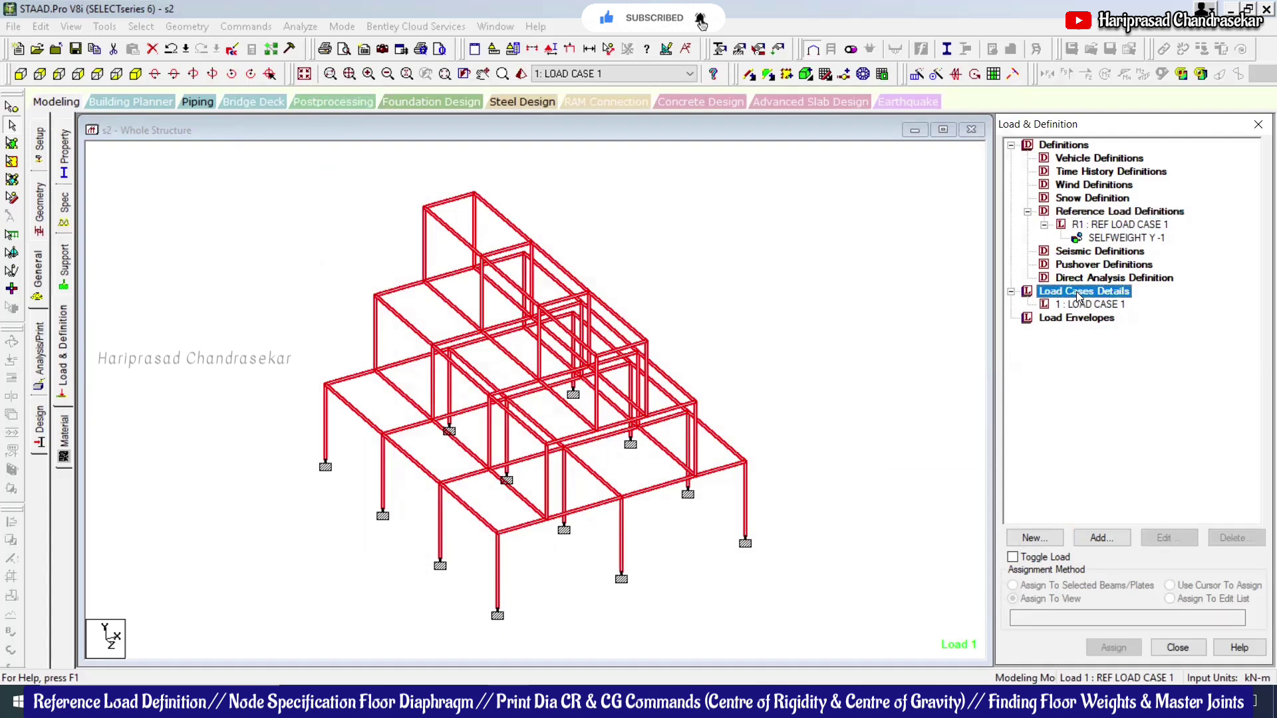
left_click(1101, 538)
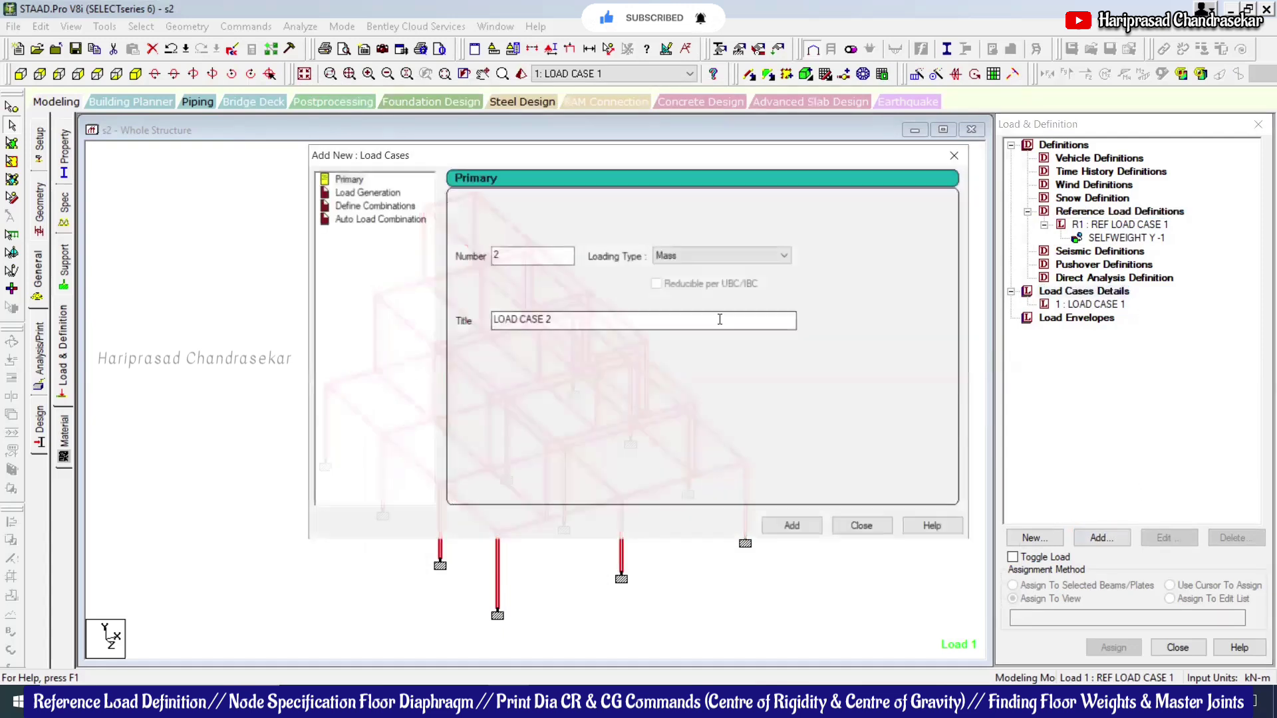
left_click(709, 256)
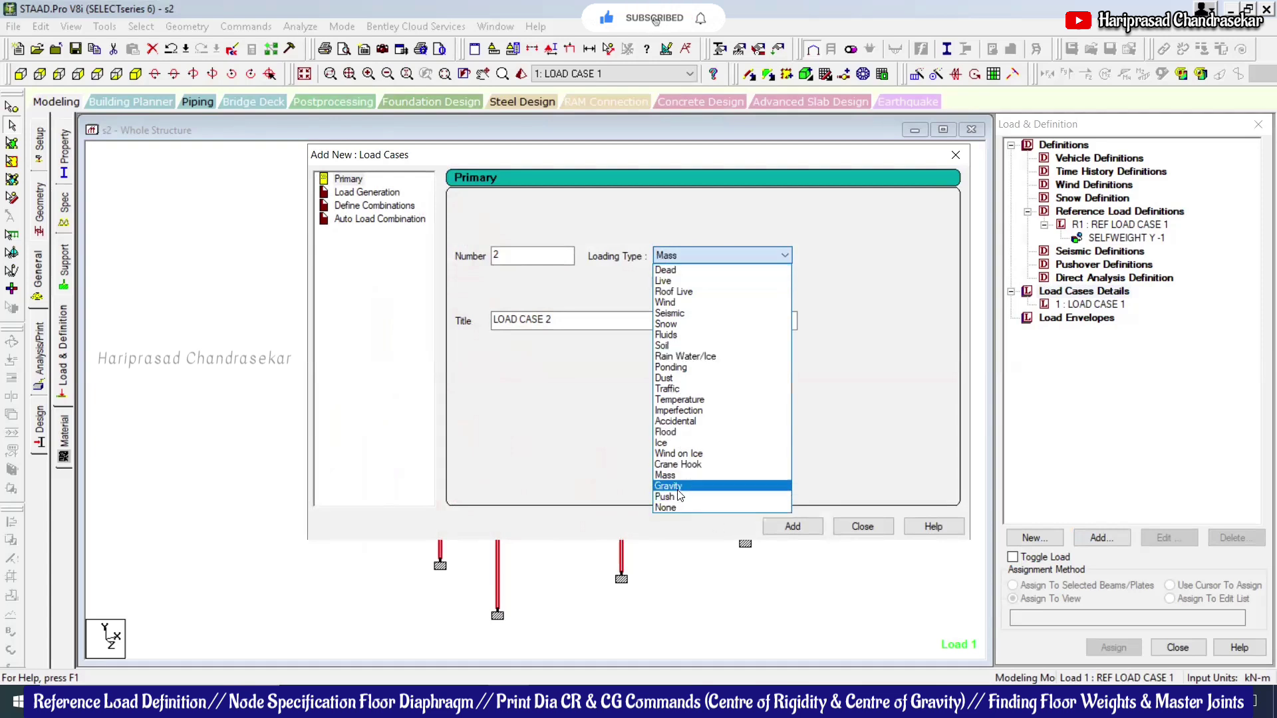
left_click(857, 396)
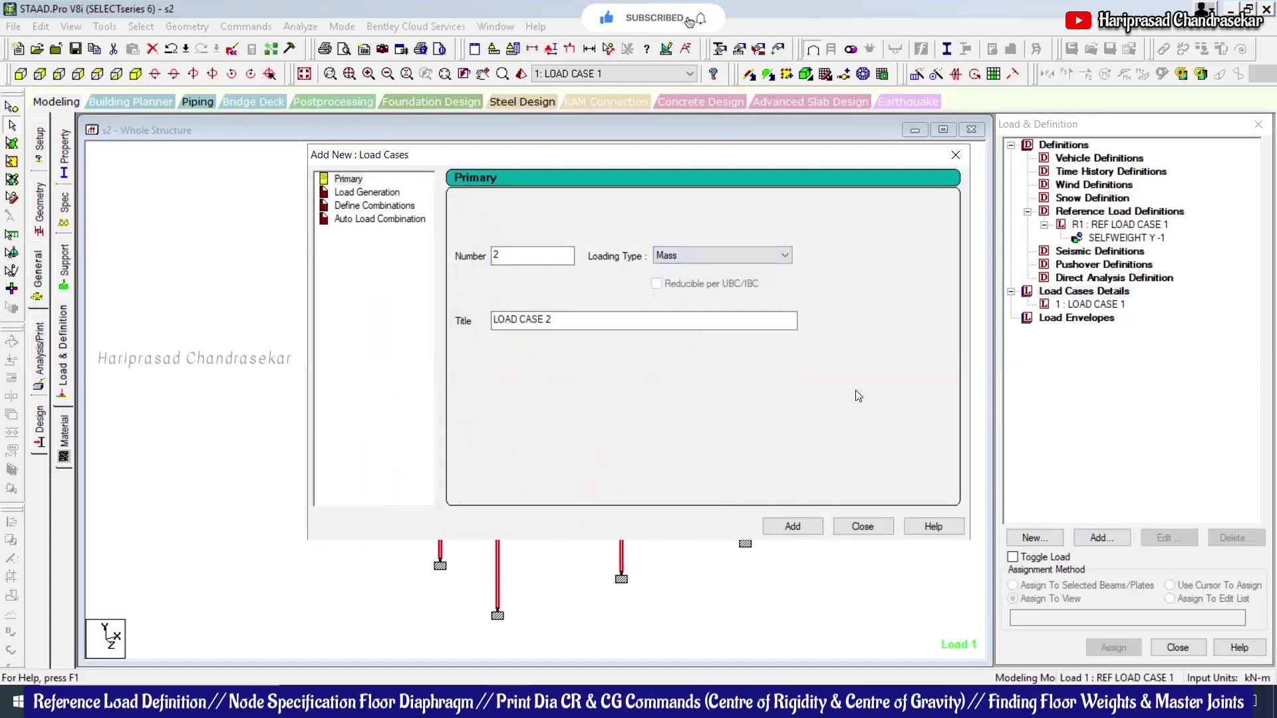
left_click(862, 526)
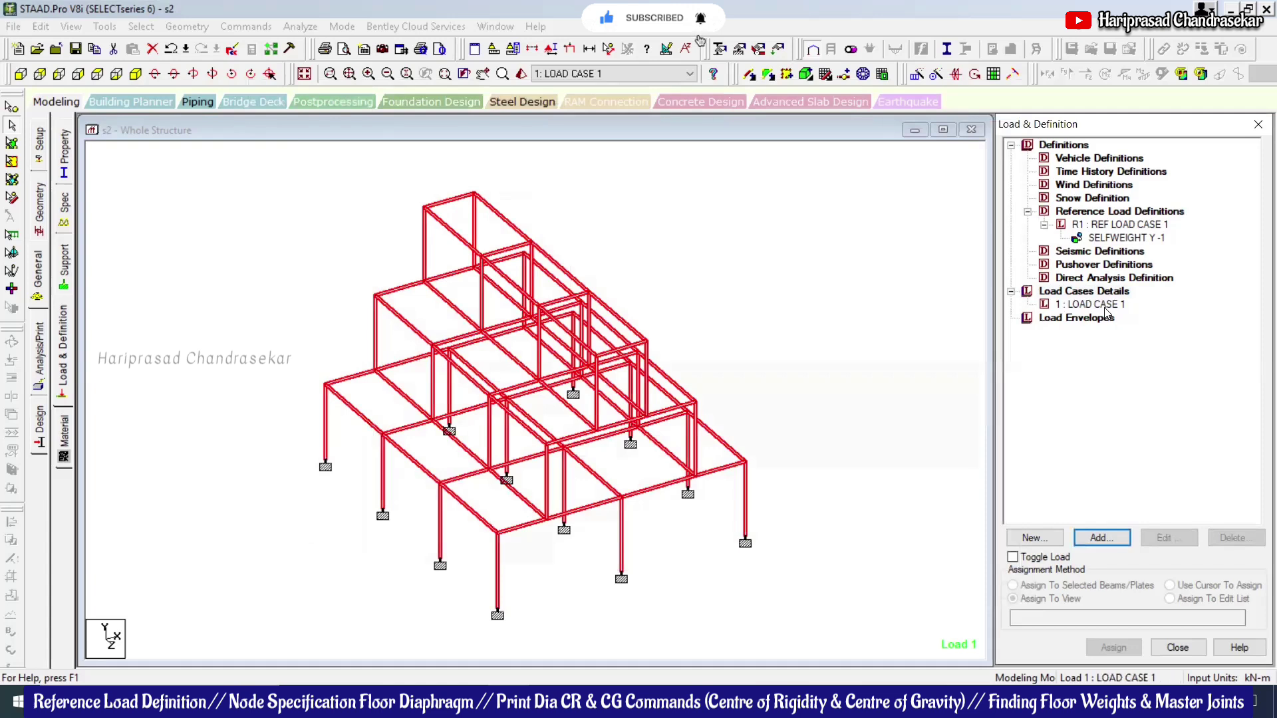
Step: Add a reference load to LOAD CASE 1 that uses R1: REF LOAD CASE 1 with factor 1, and clear the member selection
left_click(1104, 305)
left_click(1096, 536)
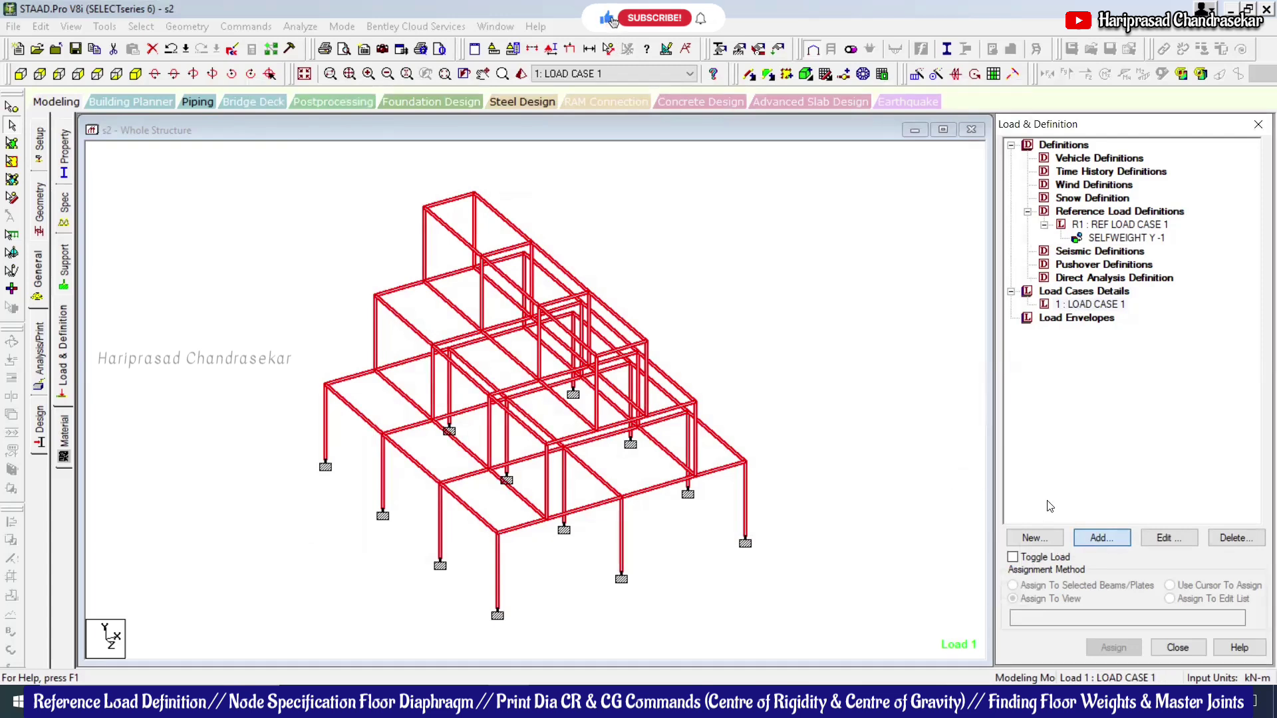
left_click(1110, 538)
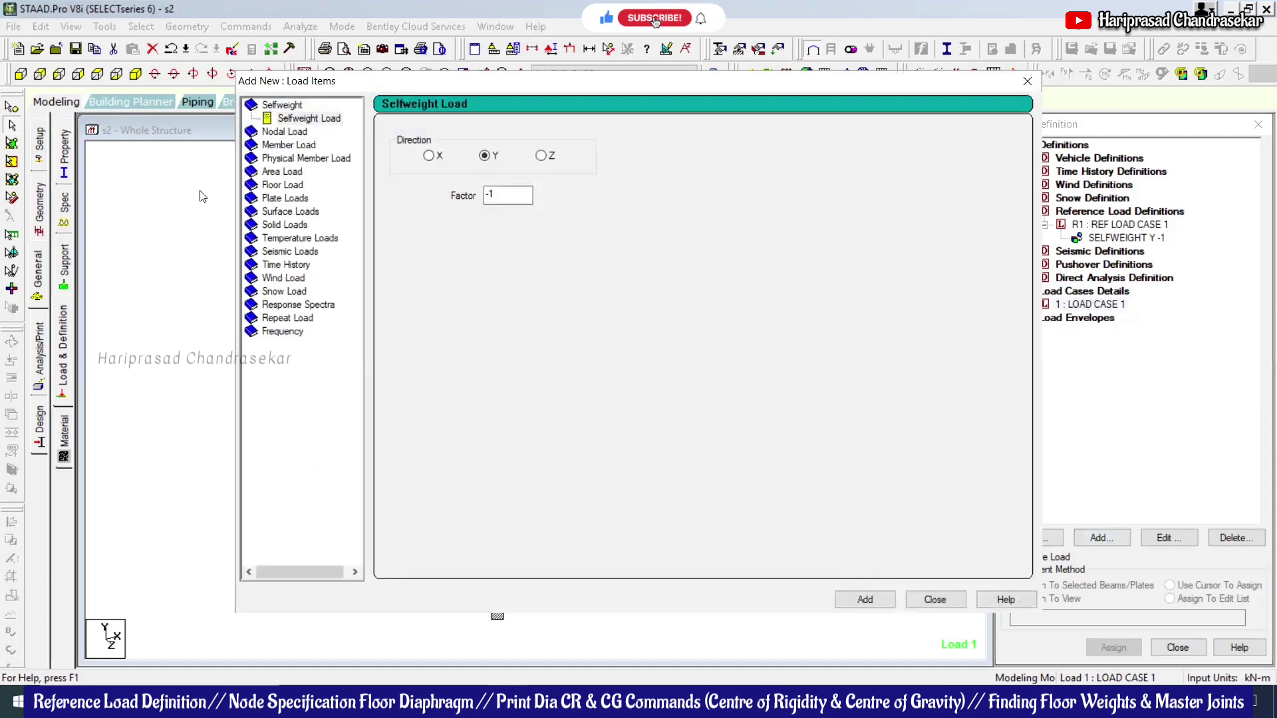
left_click(288, 320)
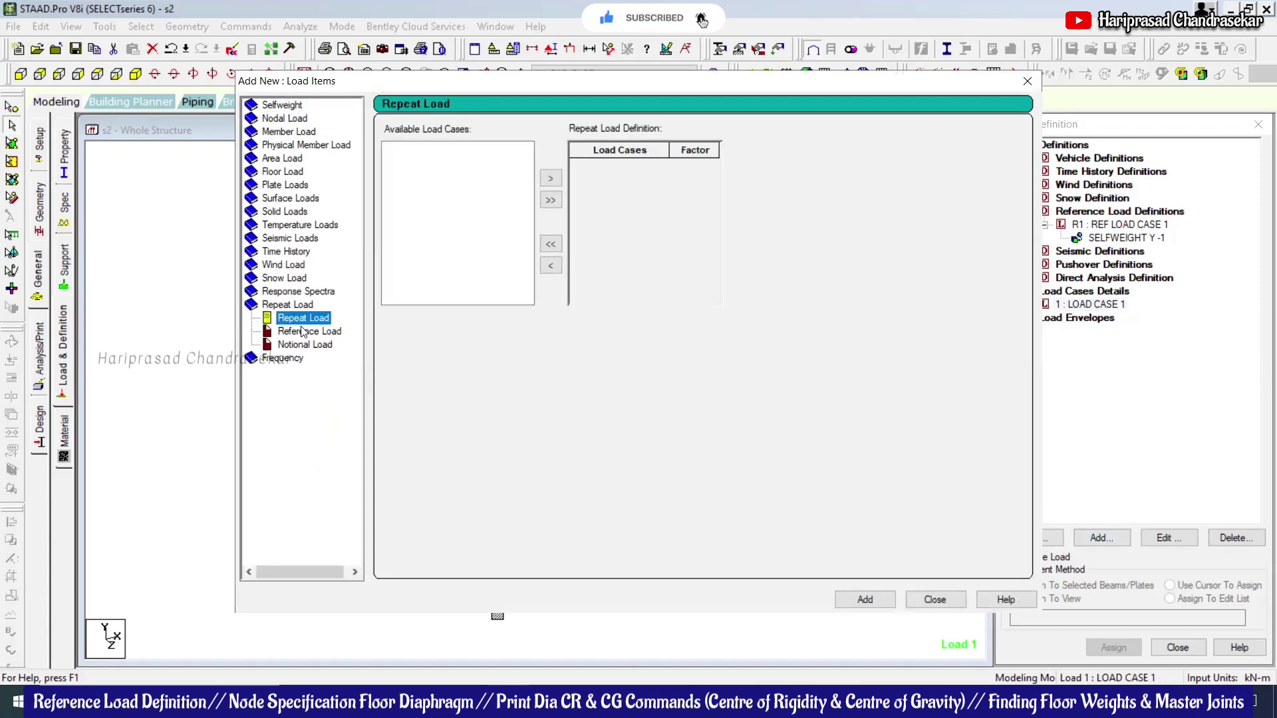
left_click(332, 334)
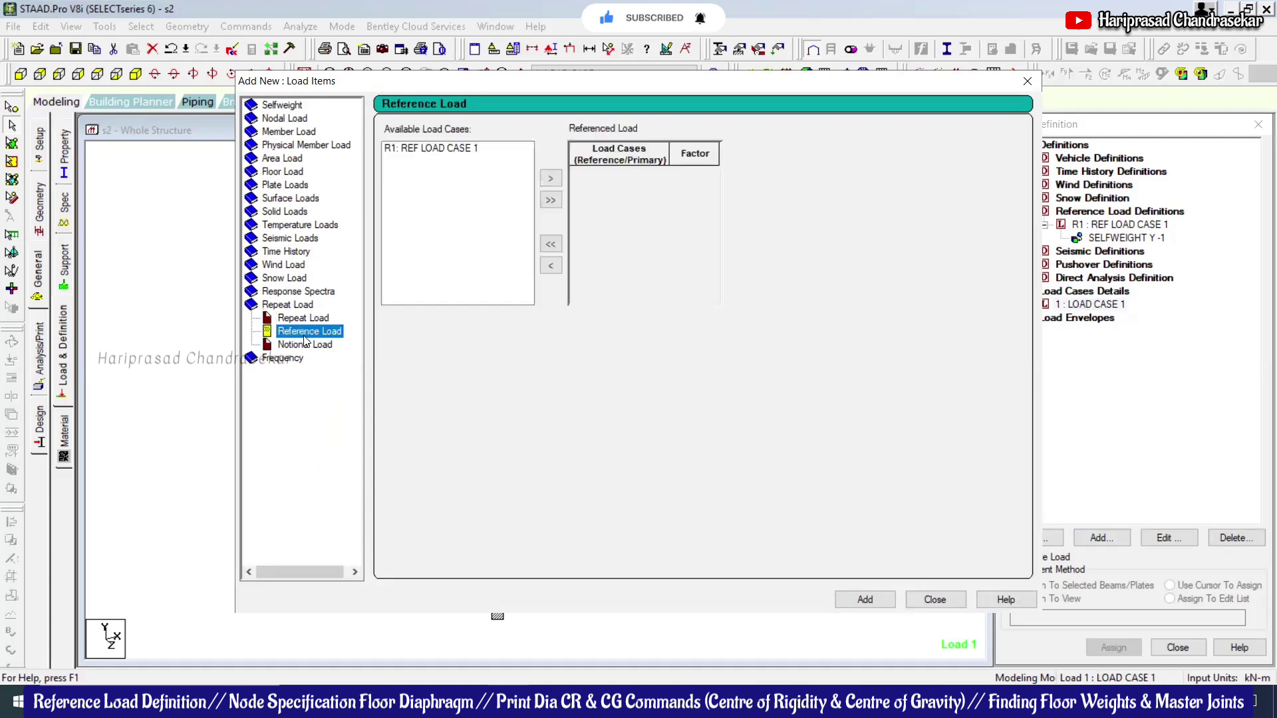
key("Tab")
left_click(550, 178)
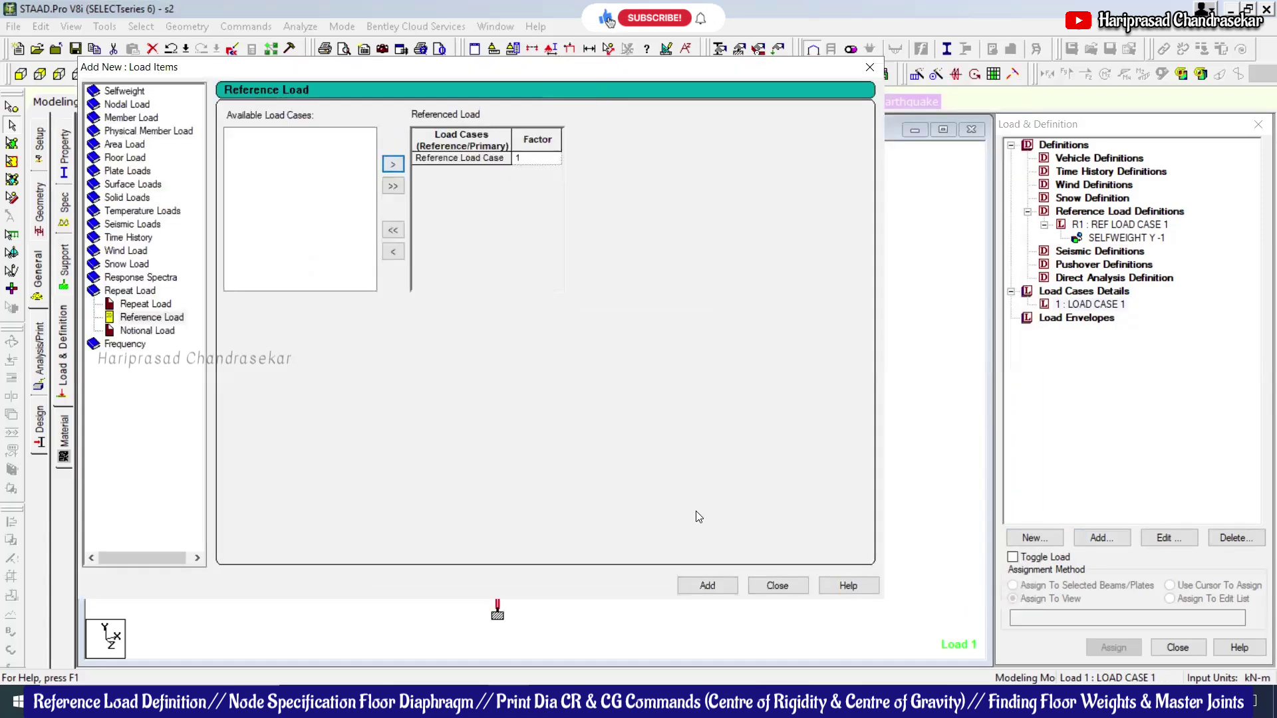
left_click(706, 585)
left_click(778, 585)
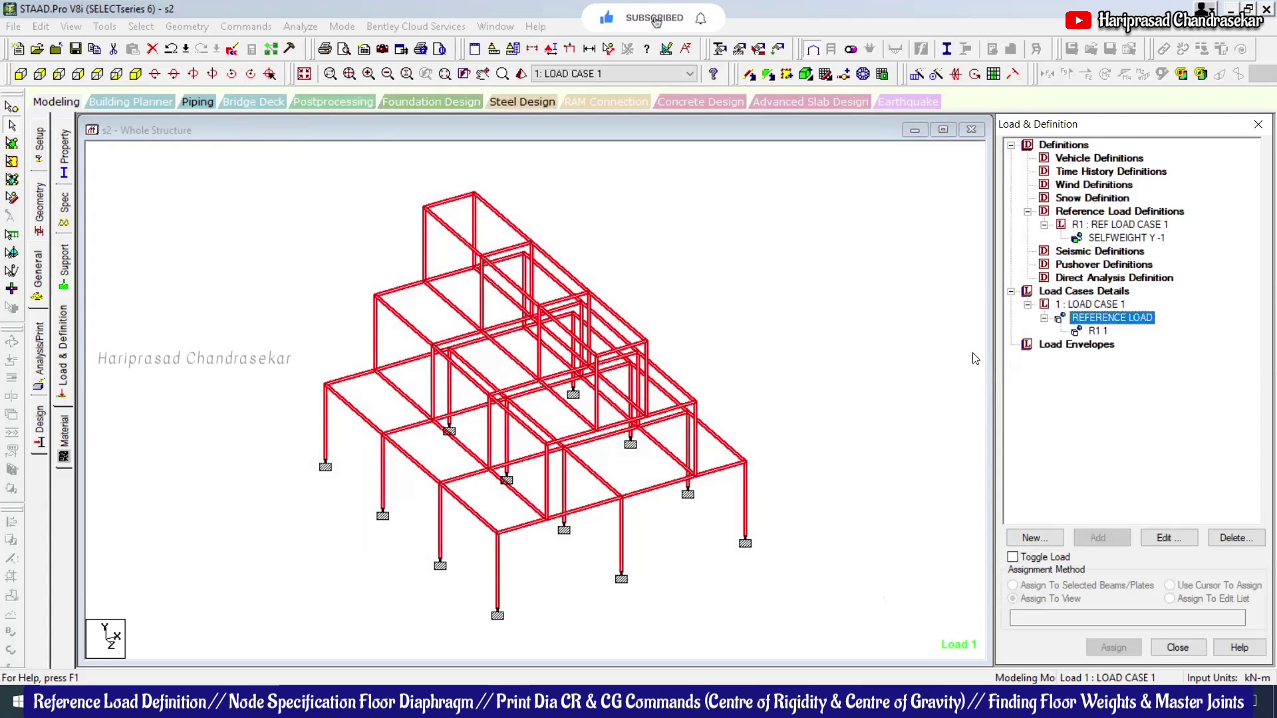
left_click(872, 359)
left_click(1094, 305)
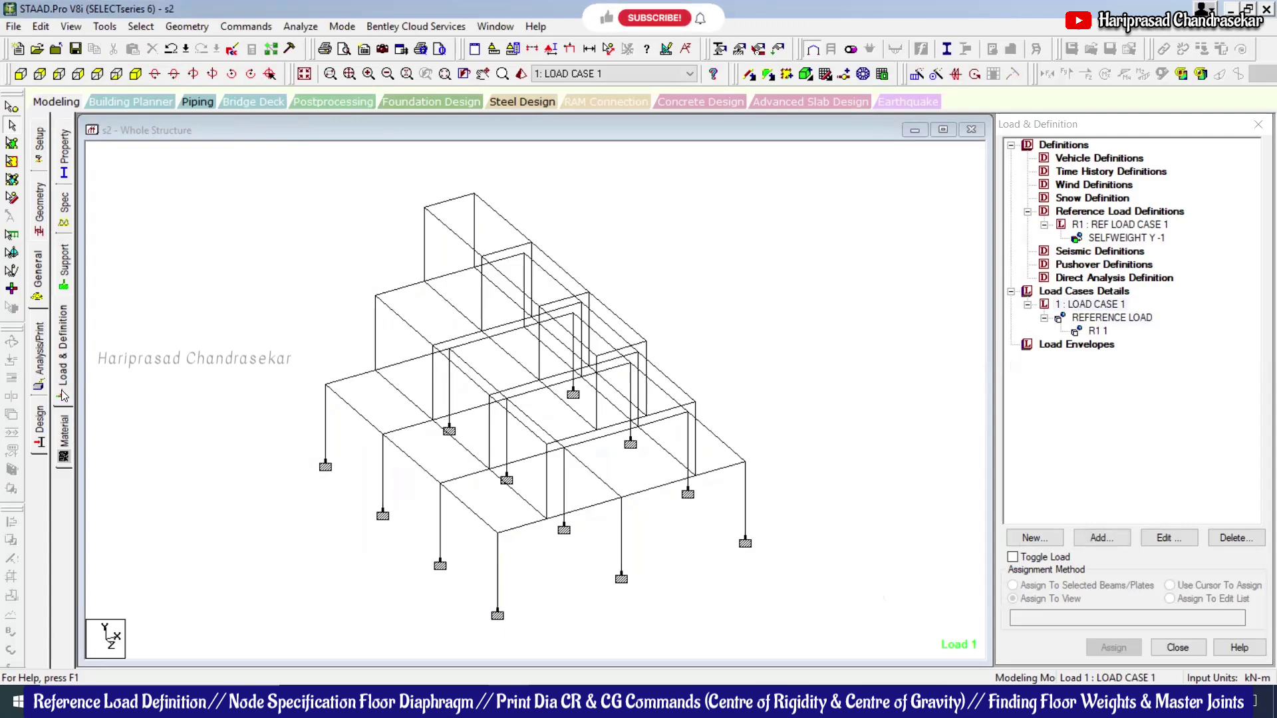
Step: Add a Perform Analysis command with the print option All
left_click(40, 373)
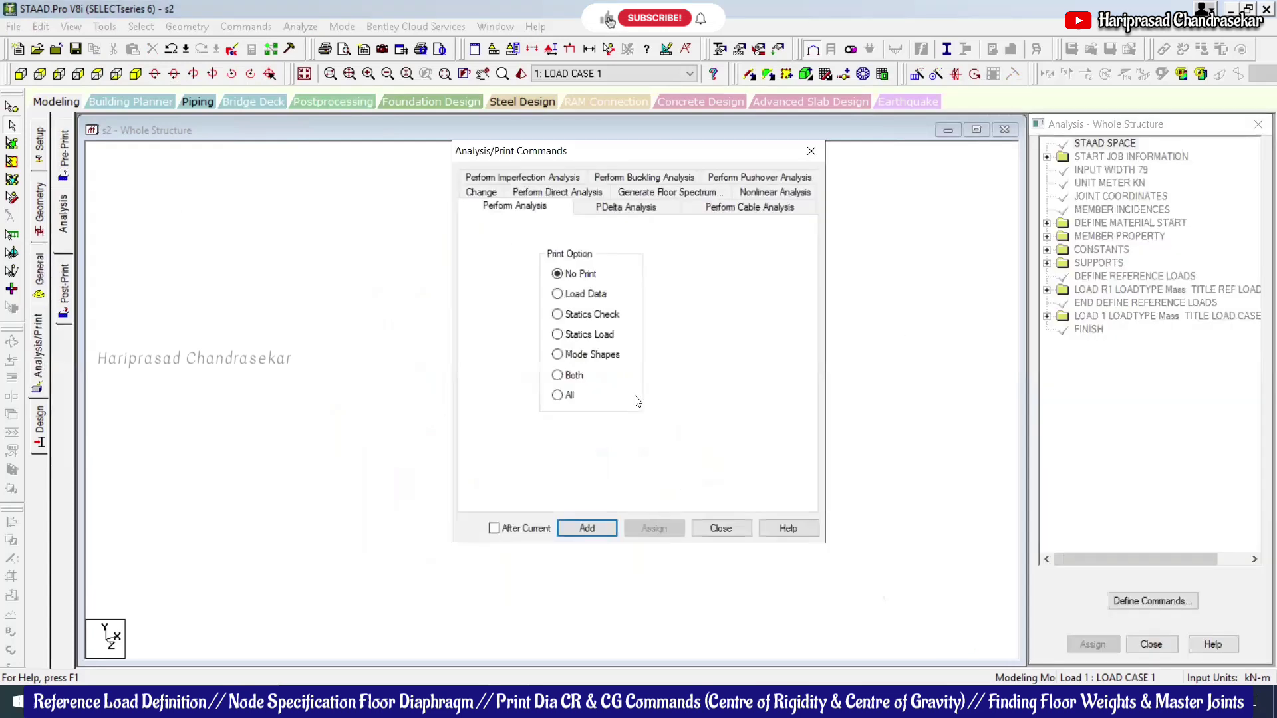
left_click(570, 395)
left_click(602, 526)
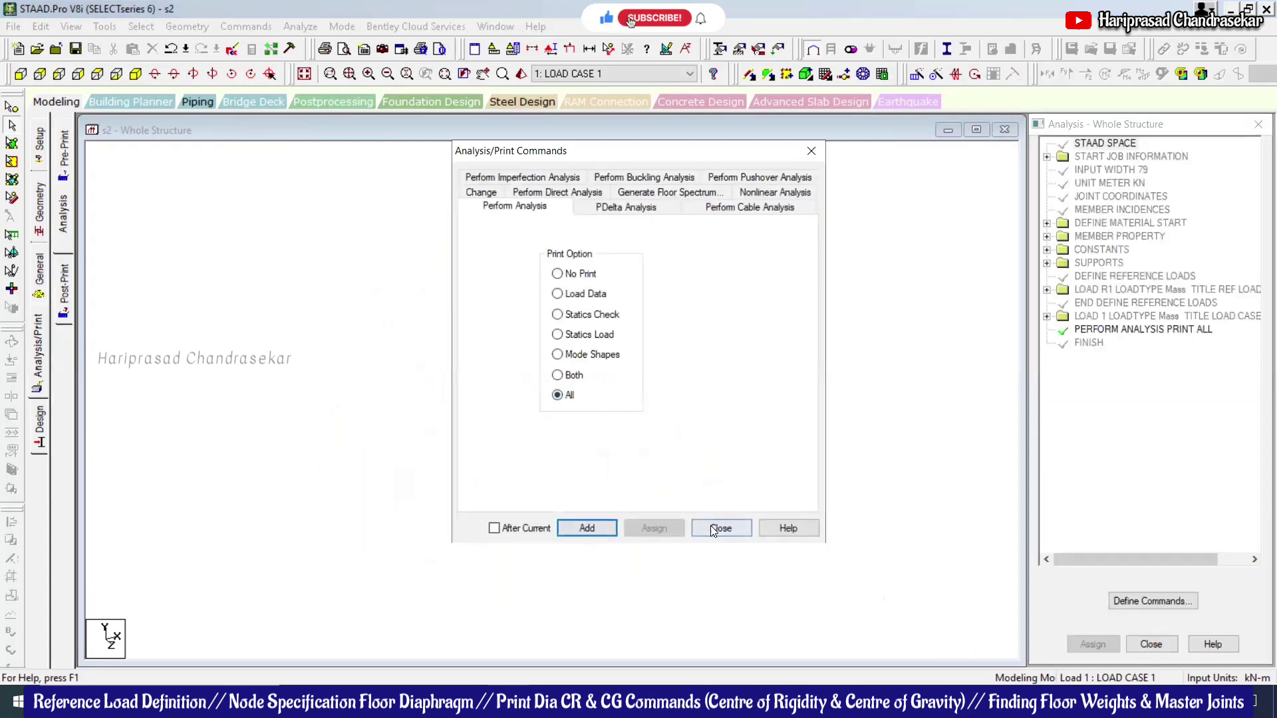
left_click(717, 524)
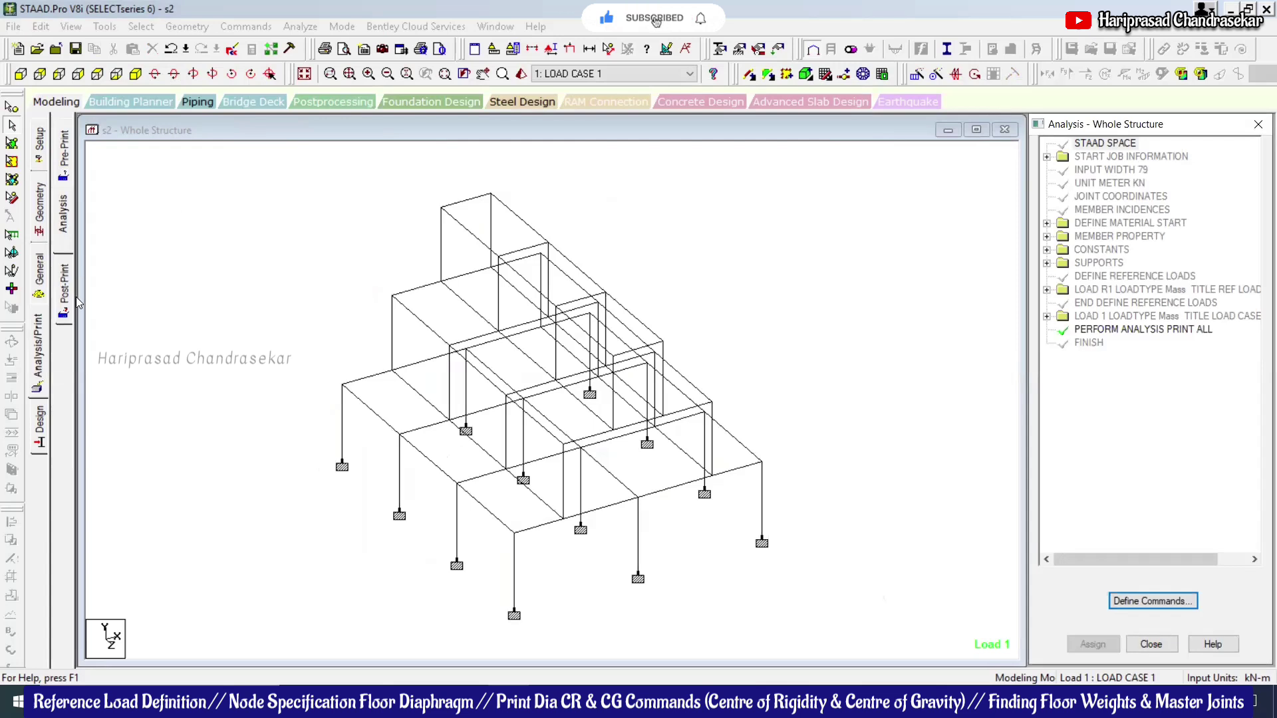
Step: Add a Dia CR post-analysis print command to print the diaphragms' centres of rigidity
left_click(66, 218)
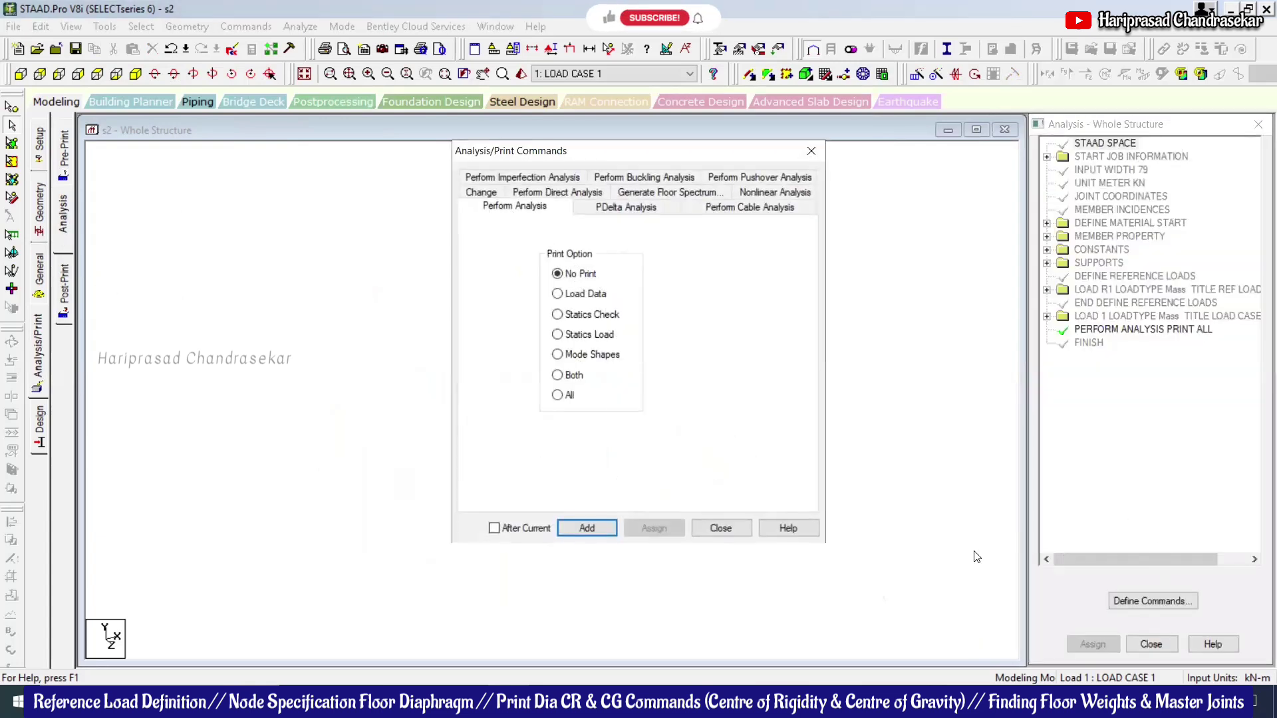
left_click(721, 528)
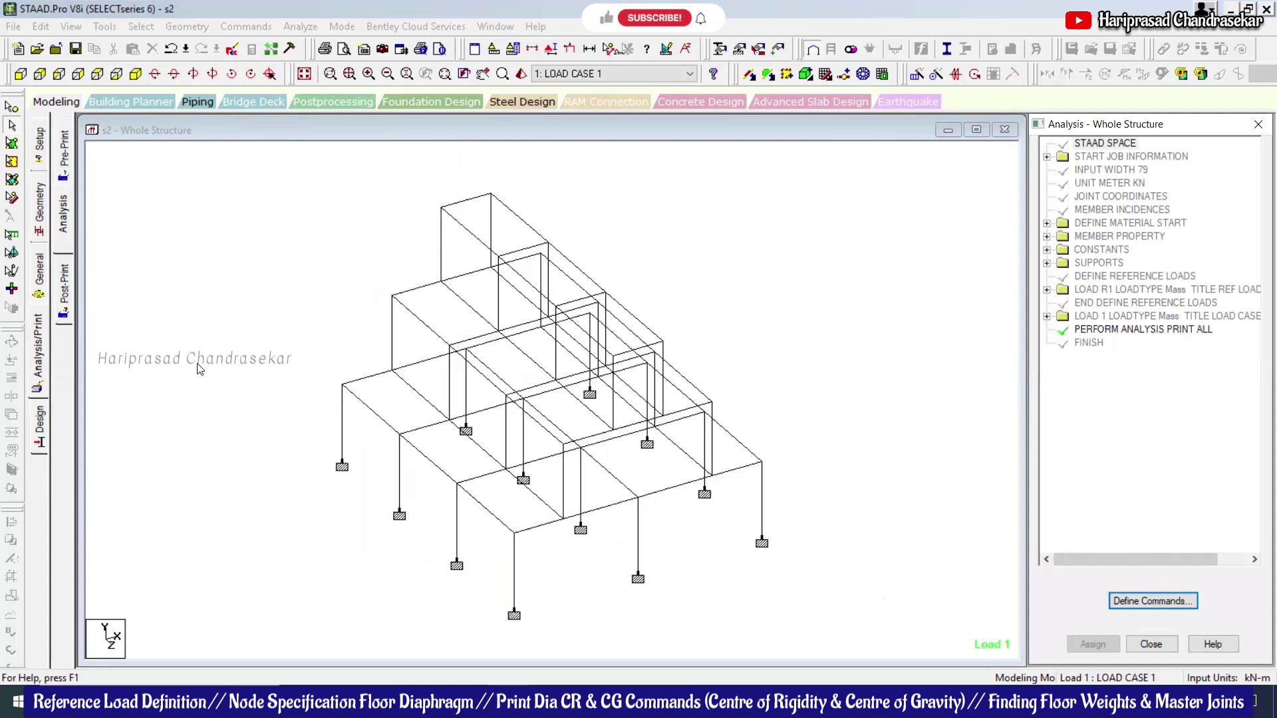
left_click(64, 287)
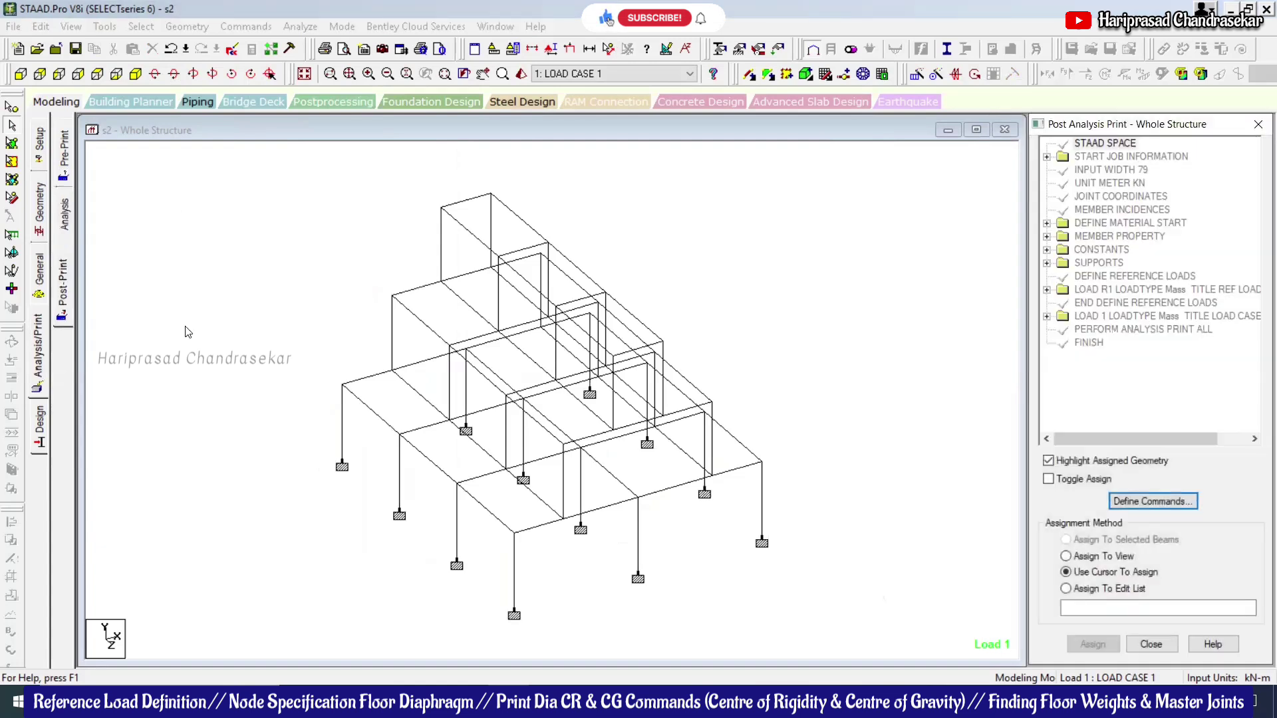
left_click(63, 291)
left_click(1169, 508)
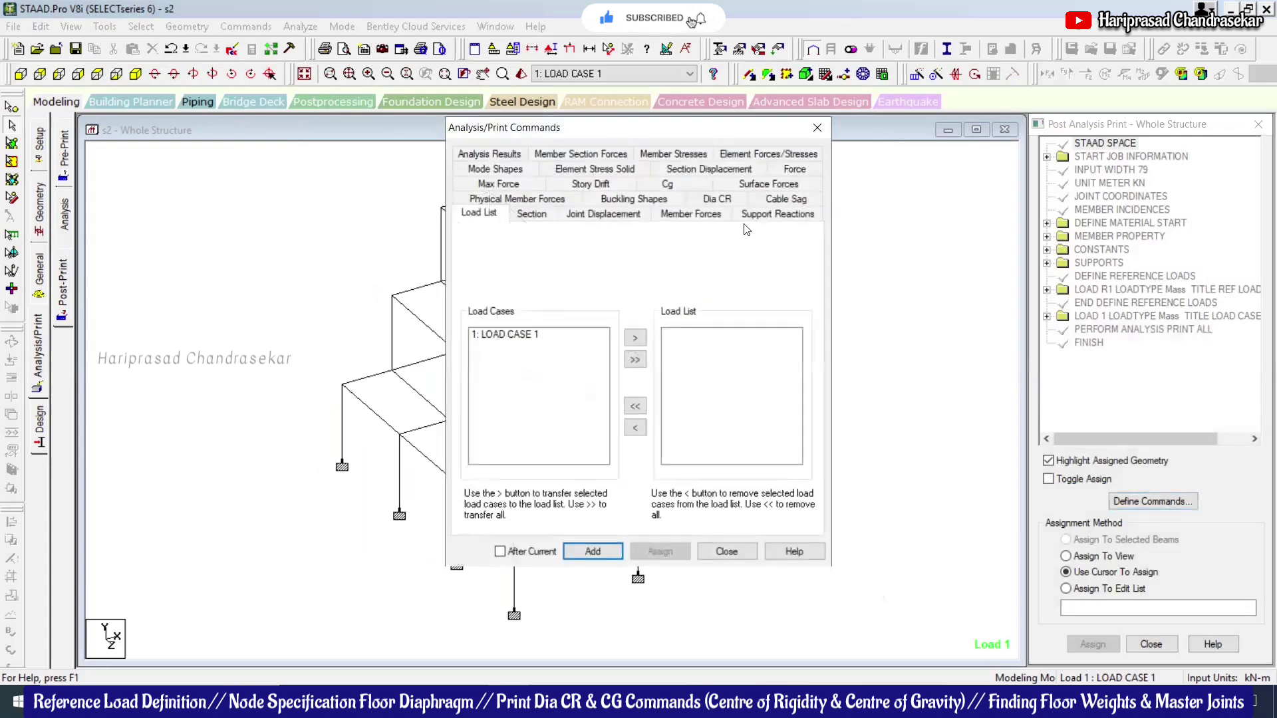
left_click_drag(623, 135, 399, 131)
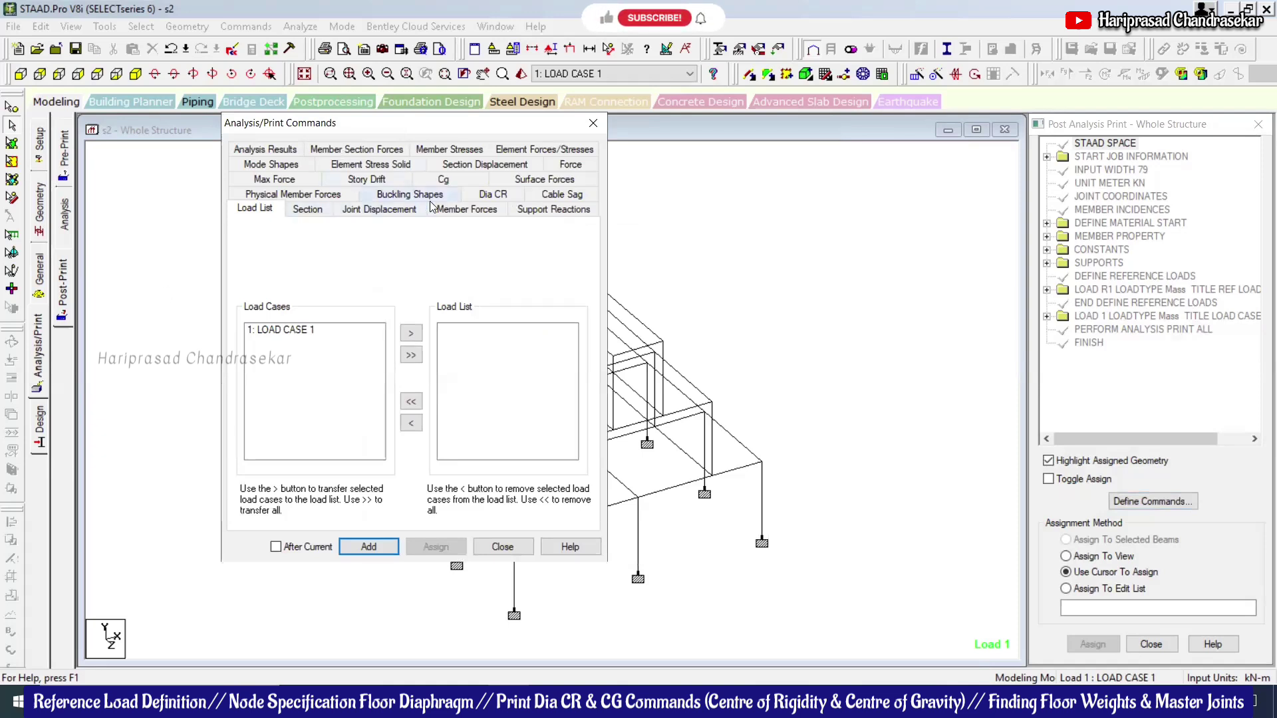
left_click(489, 195)
left_click(369, 547)
left_click(500, 547)
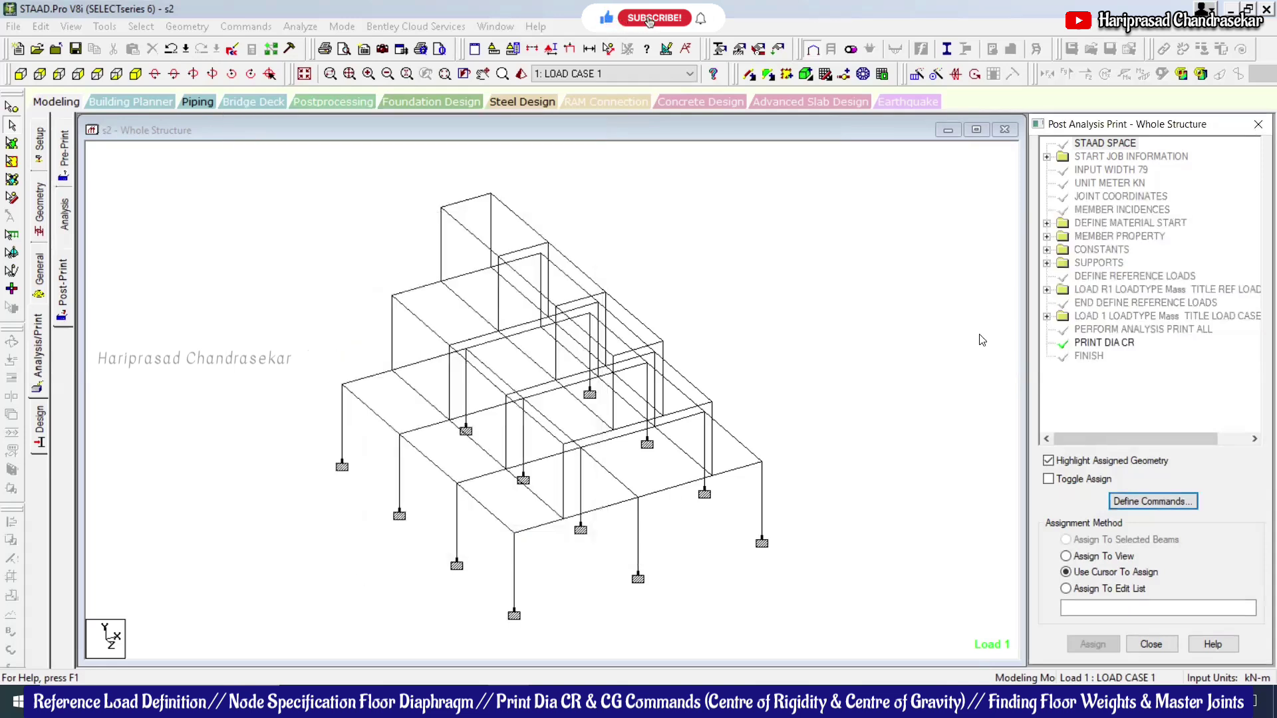
left_click(1103, 345)
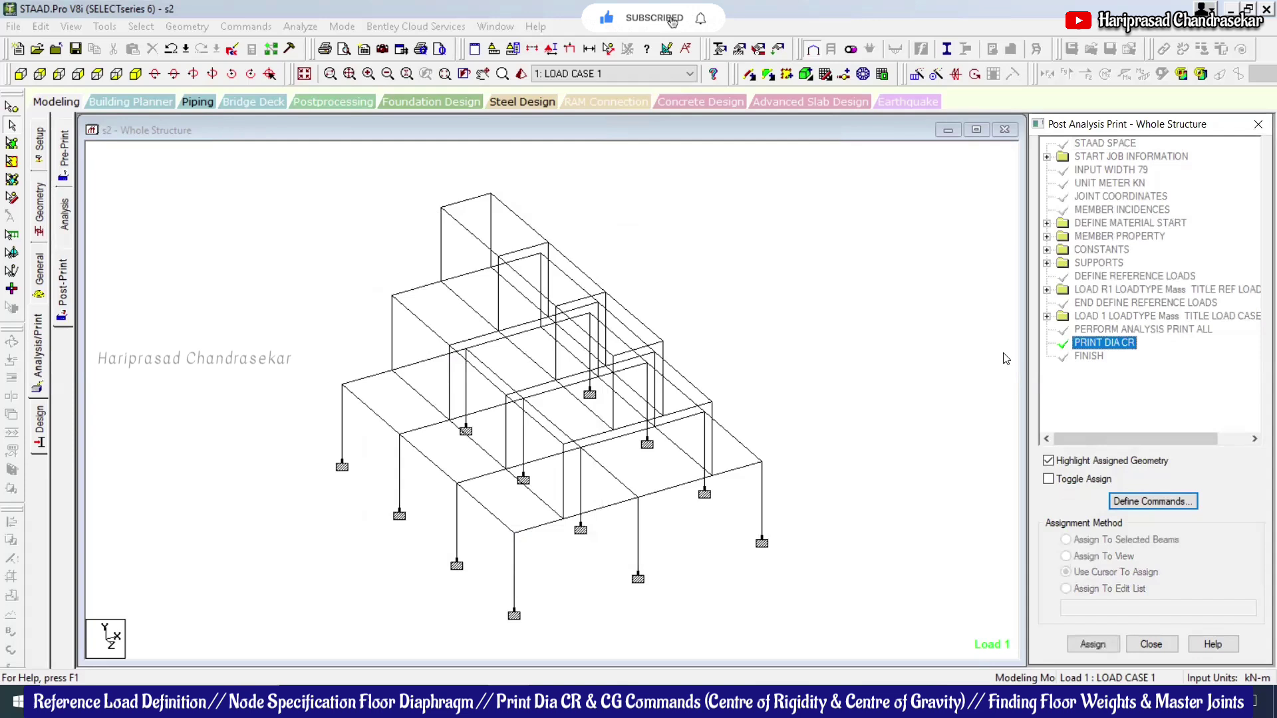
left_click(868, 348)
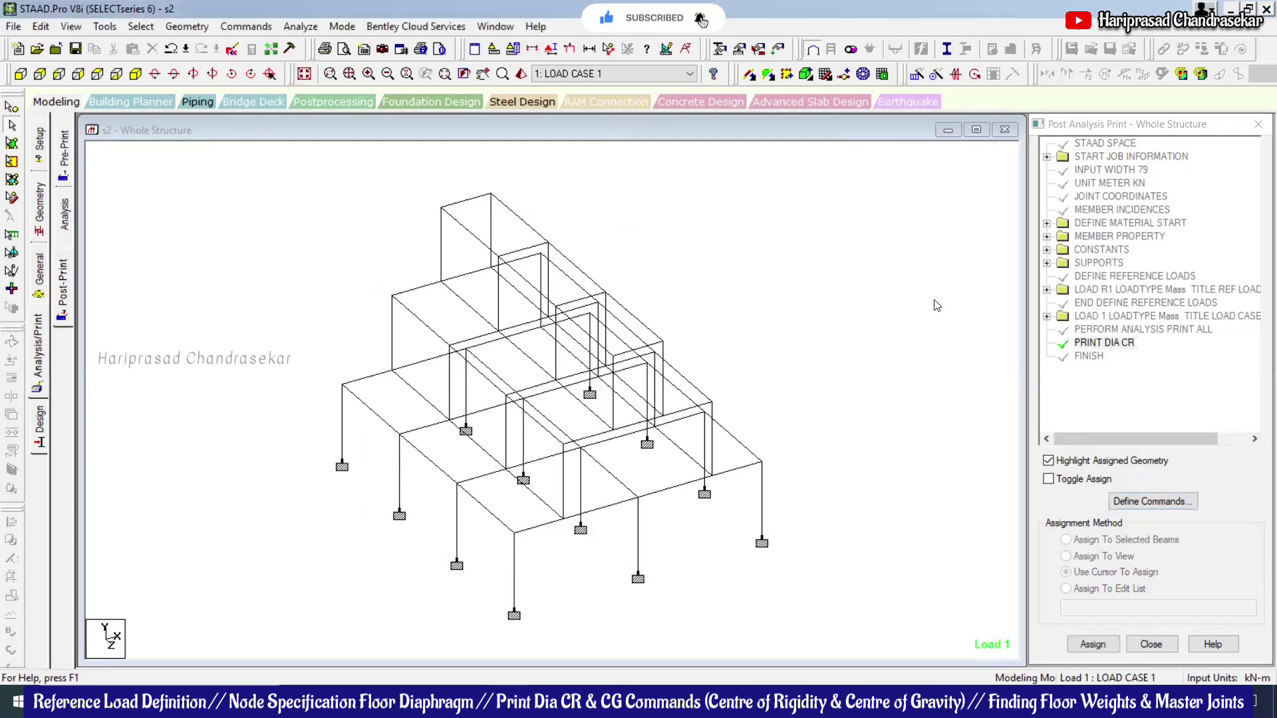
Step: Add a rigid floor diaphragm specification number 1 at a floor height of 3 m, with its master node calculated
left_click(41, 279)
left_click(66, 208)
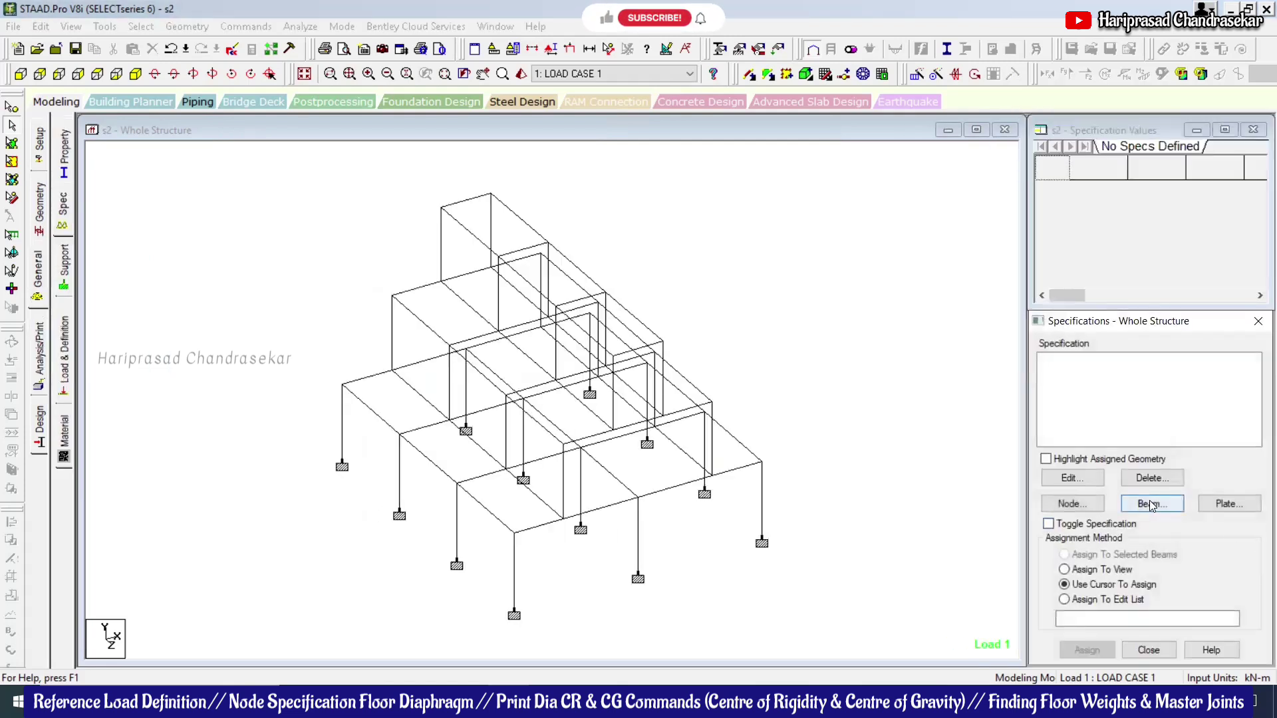
left_click(1082, 508)
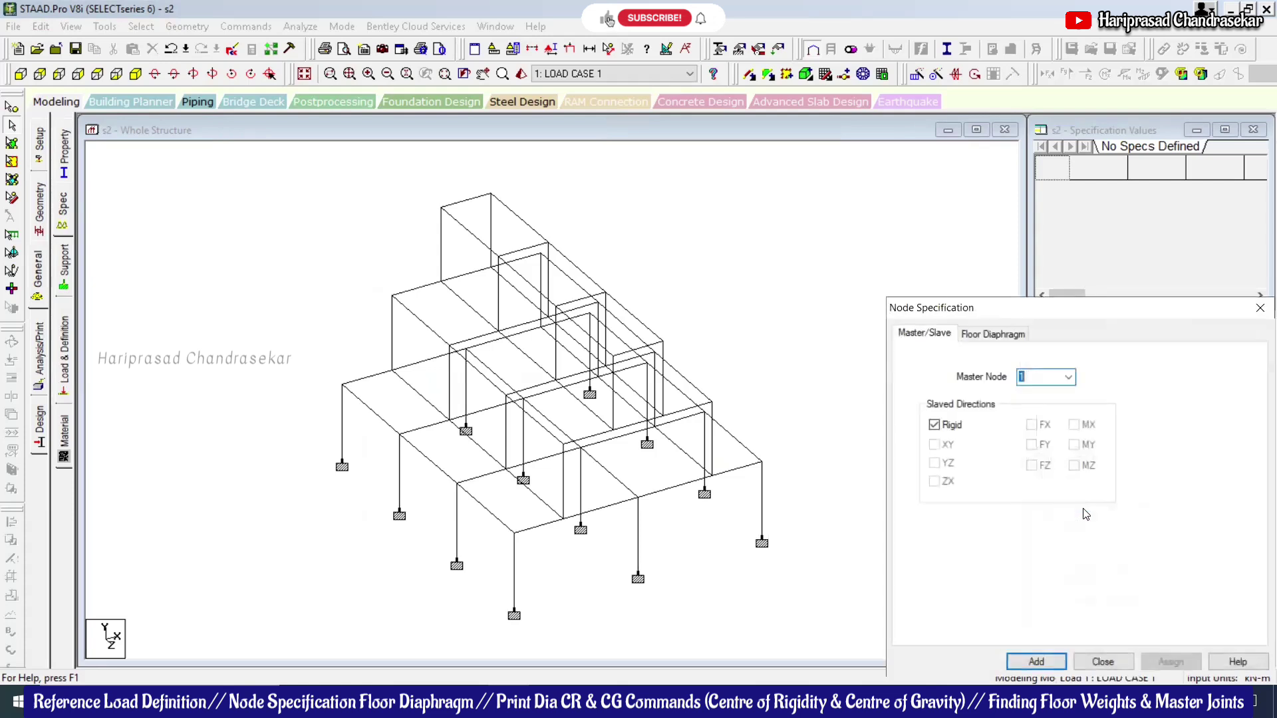
left_click(1001, 340)
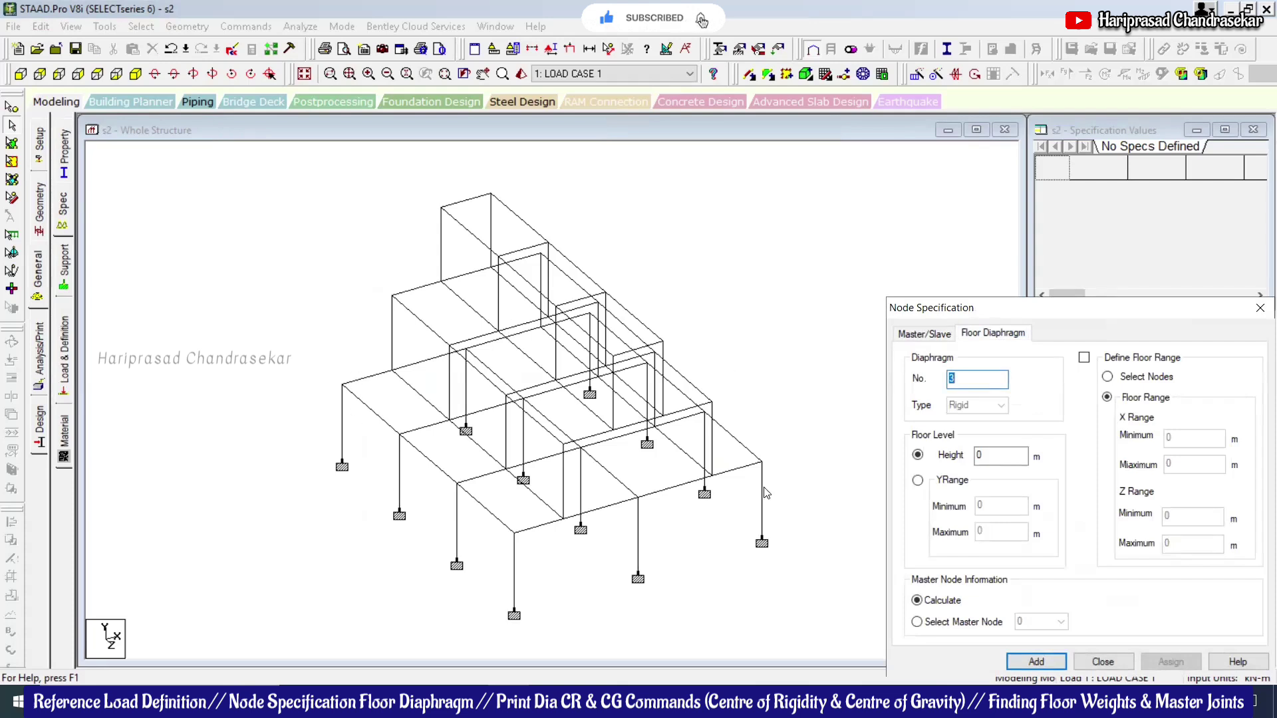
left_click(978, 382)
double_click(1001, 455)
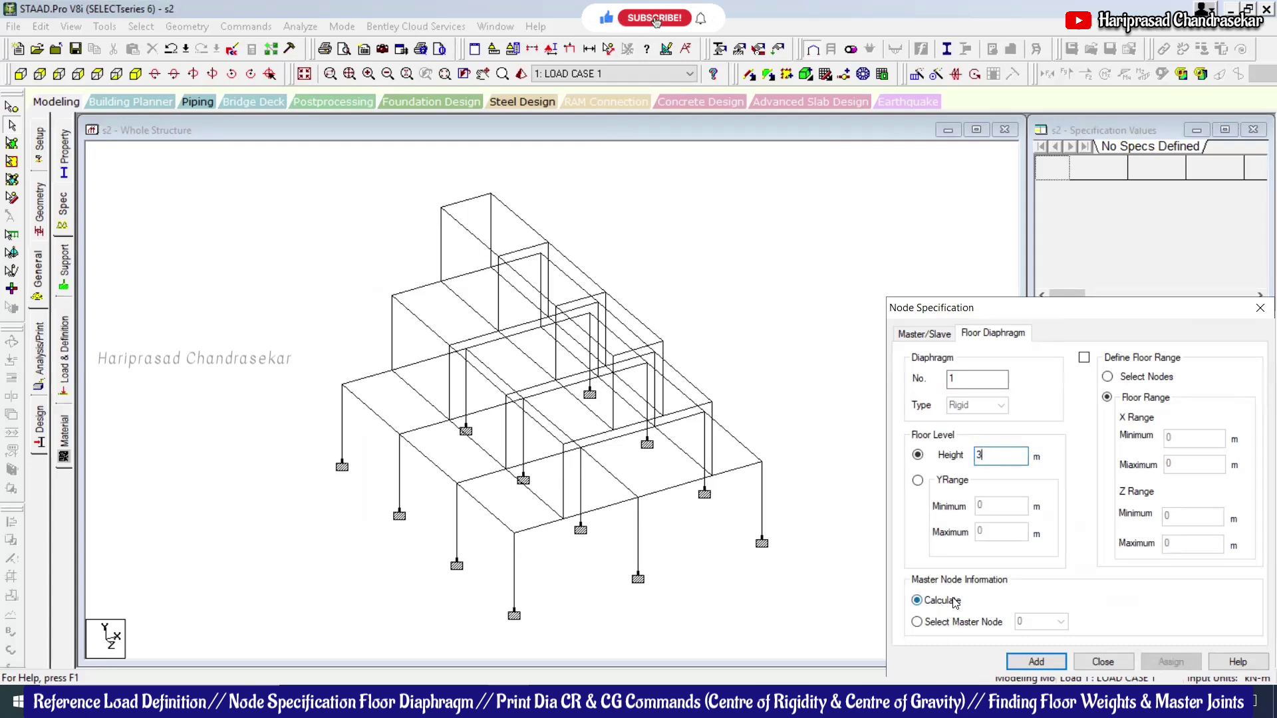
left_click(1030, 661)
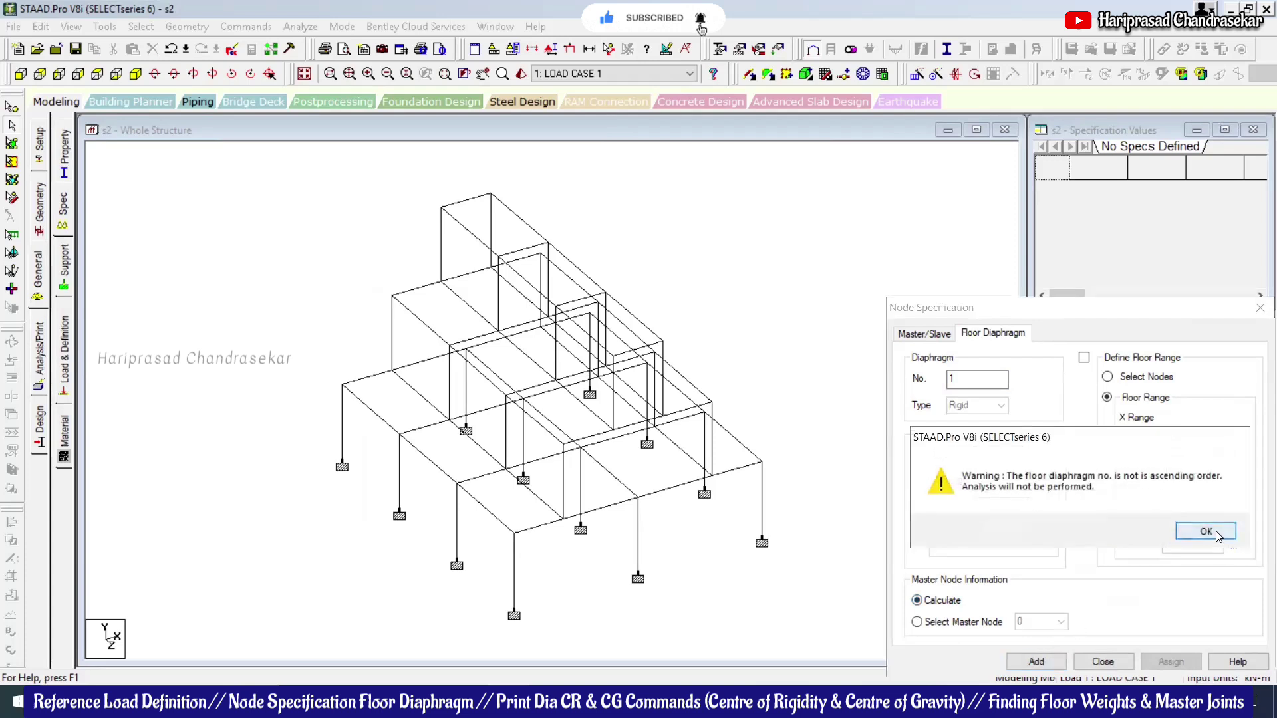
left_click(1219, 531)
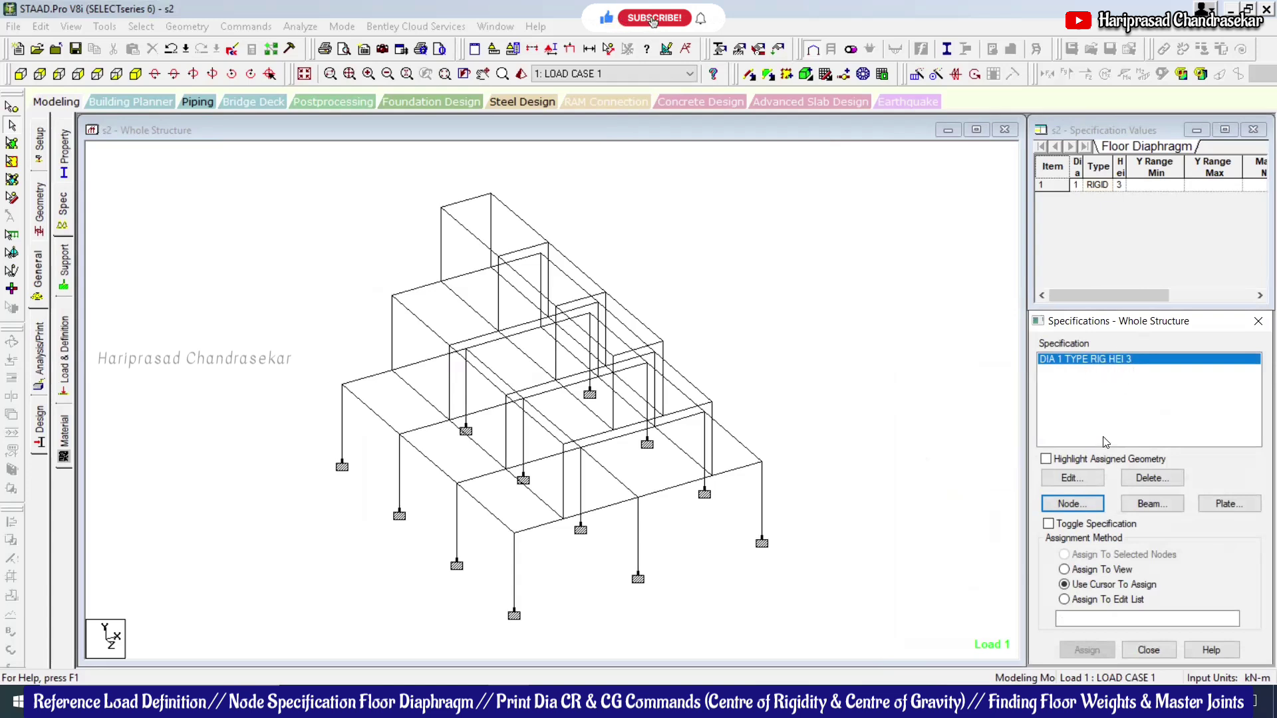
Step: Add rigid floor diaphragm number 2 at a floor height of 6 m, with its master node calculated
left_click(1071, 509)
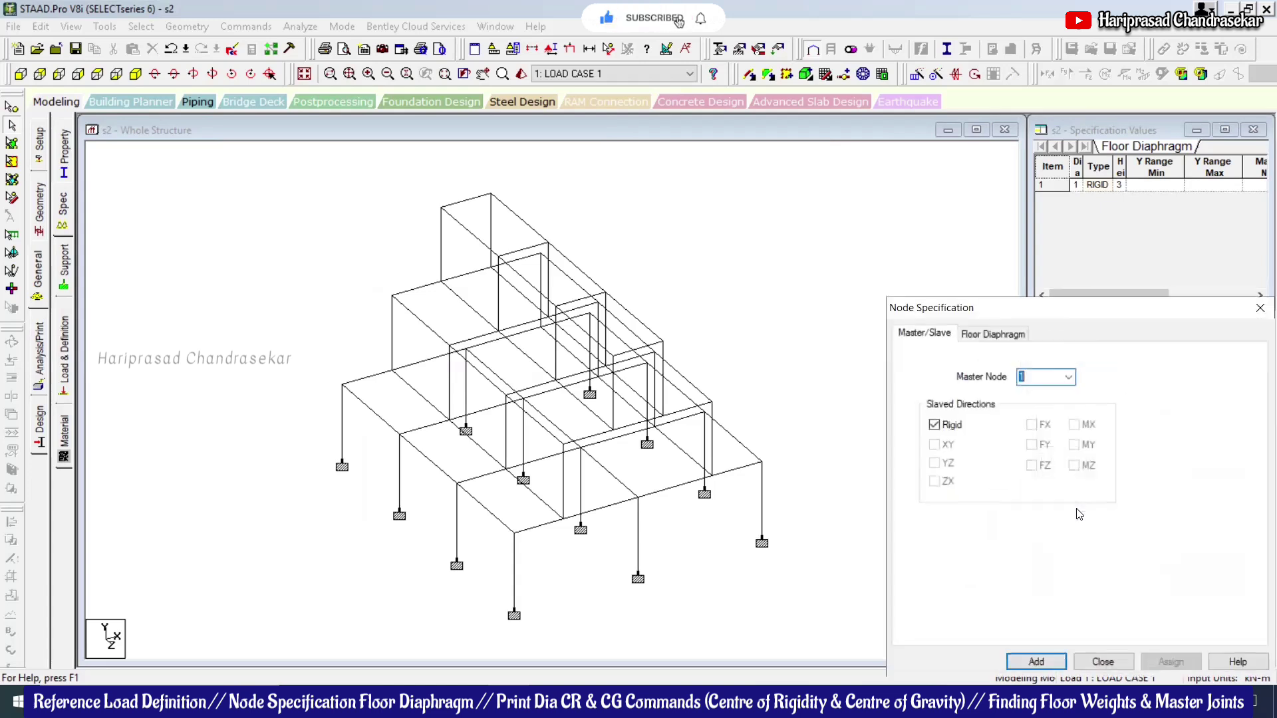
left_click(1002, 338)
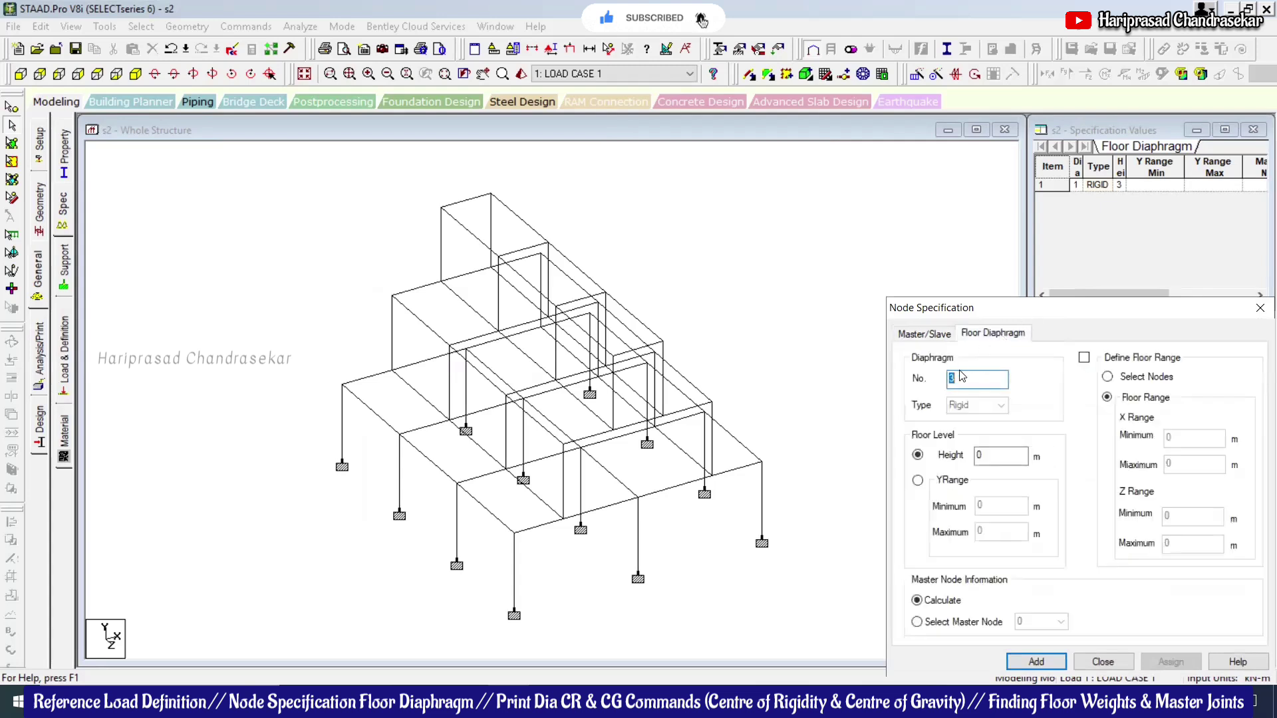
type("2")
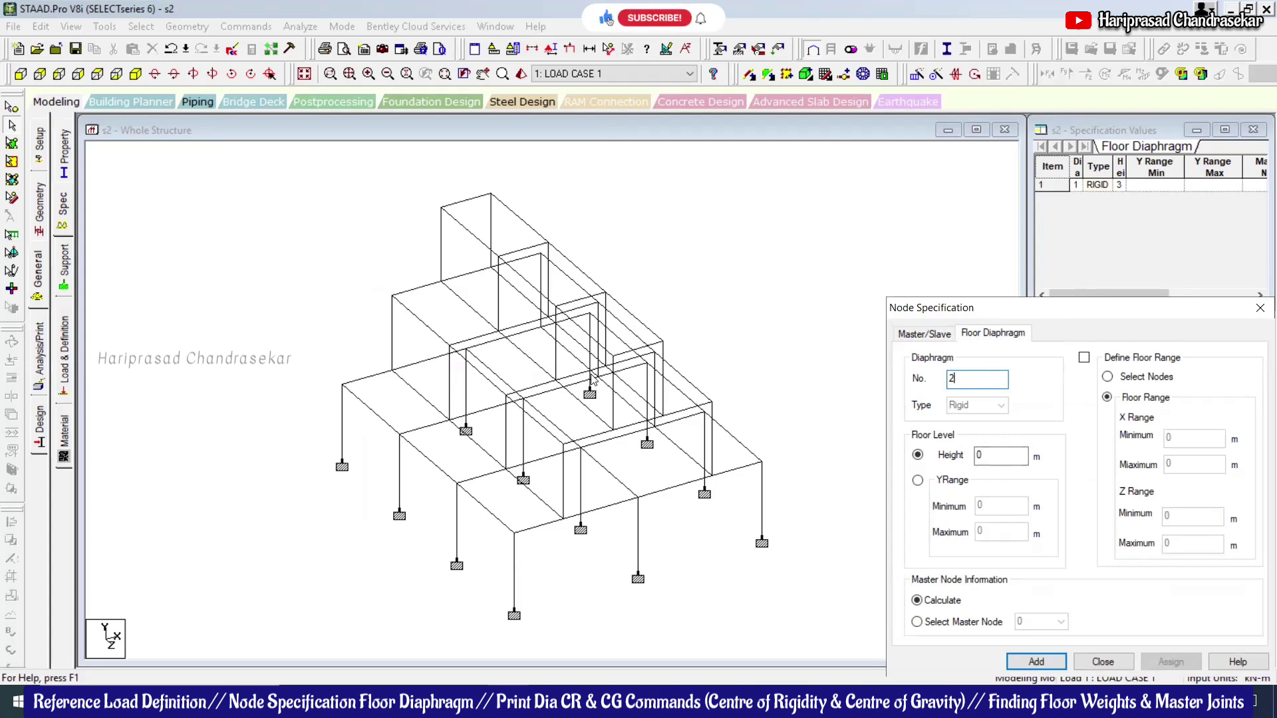
left_click(924, 450)
type("6")
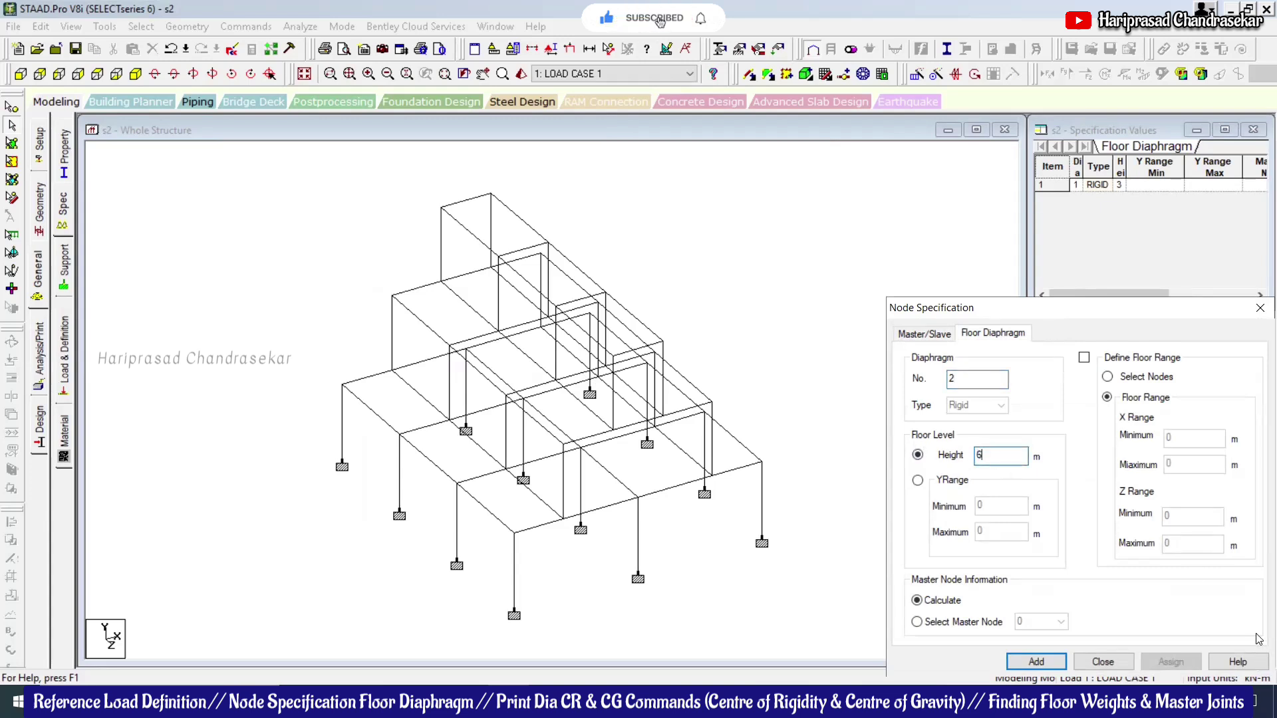
left_click(1037, 661)
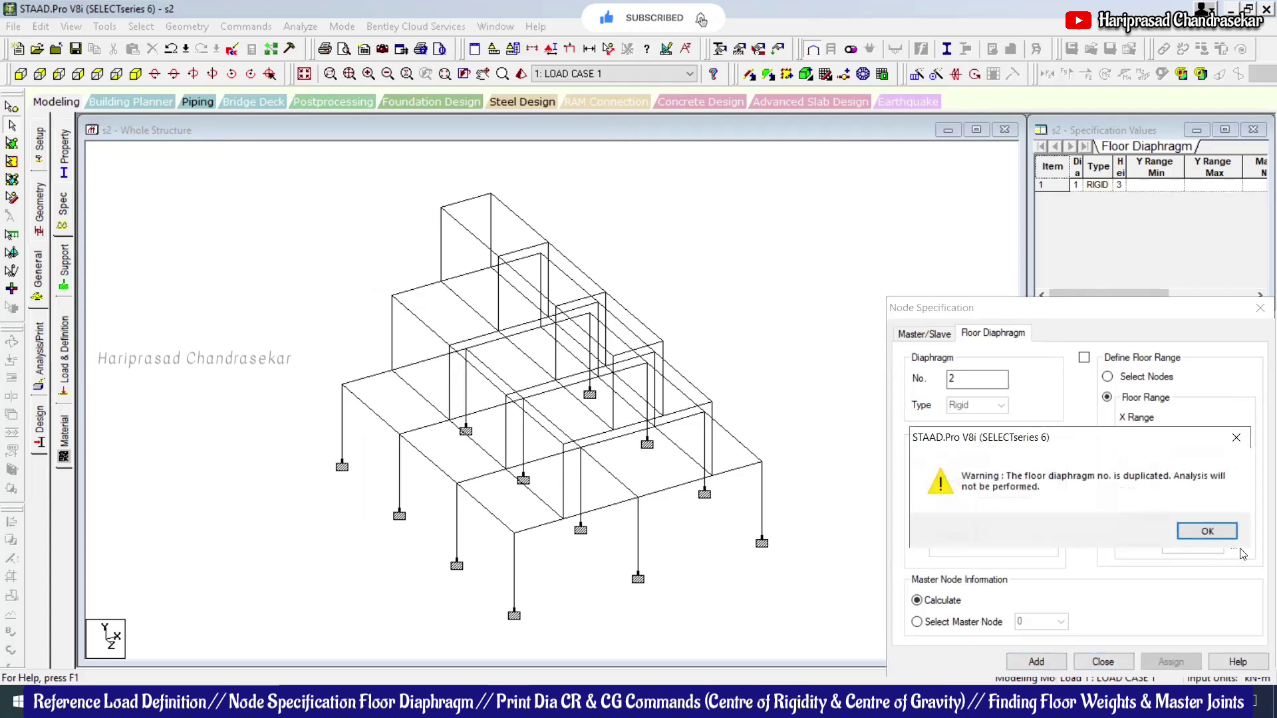
left_click(1190, 532)
Step: Add rigid floor diaphragm number 3 at a floor height of 9 m, with its master node calculated
left_click(1095, 503)
left_click(992, 333)
left_click(951, 383)
double_click(997, 454)
type("9")
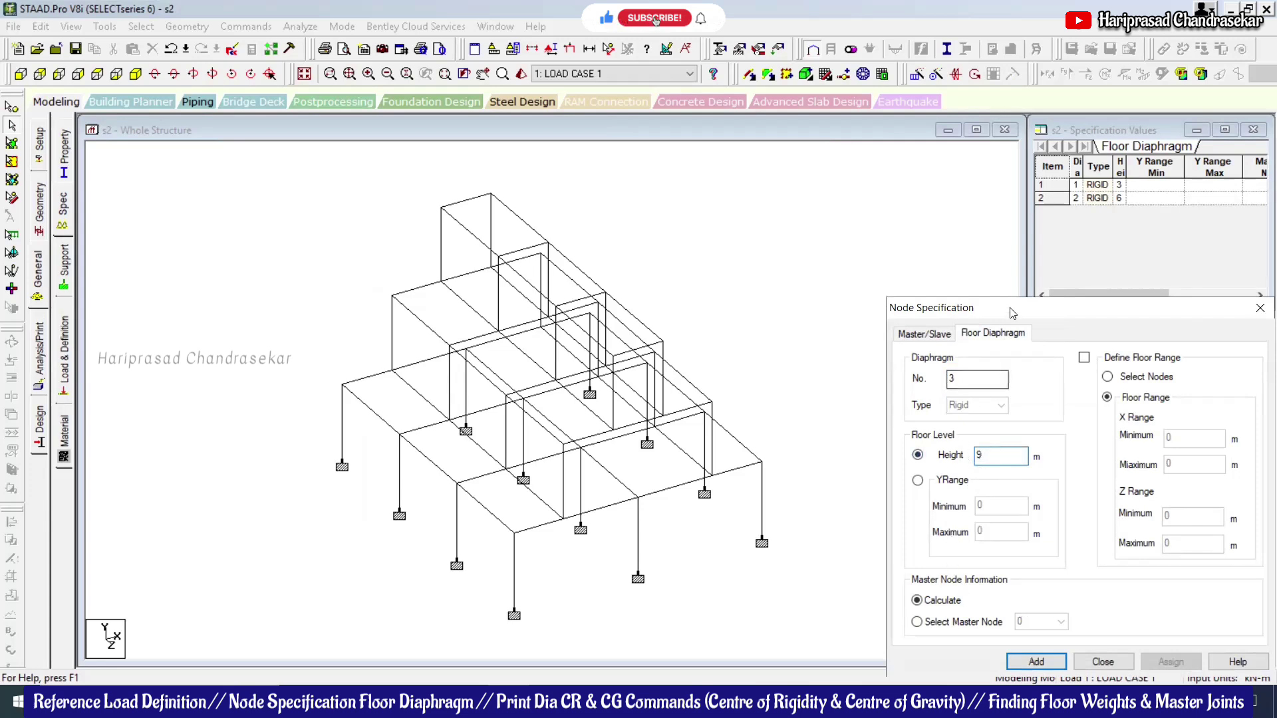
left_click_drag(1011, 308, 824, 227)
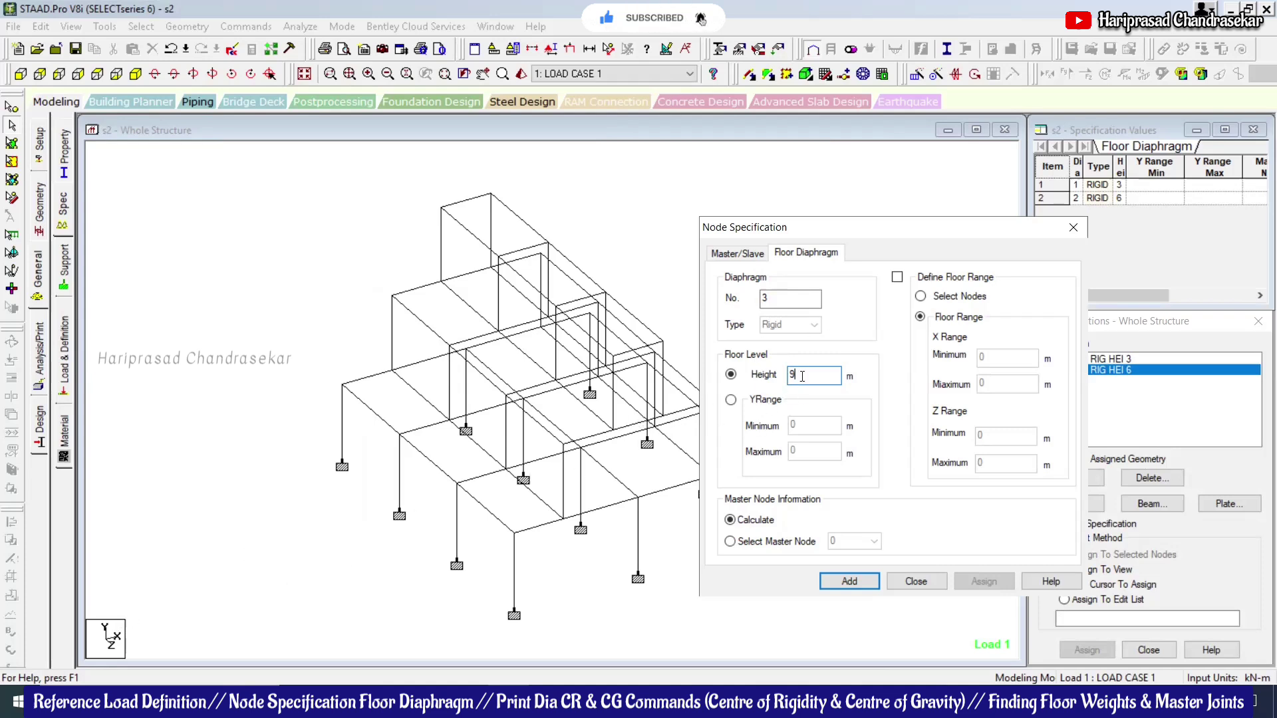
left_click(850, 581)
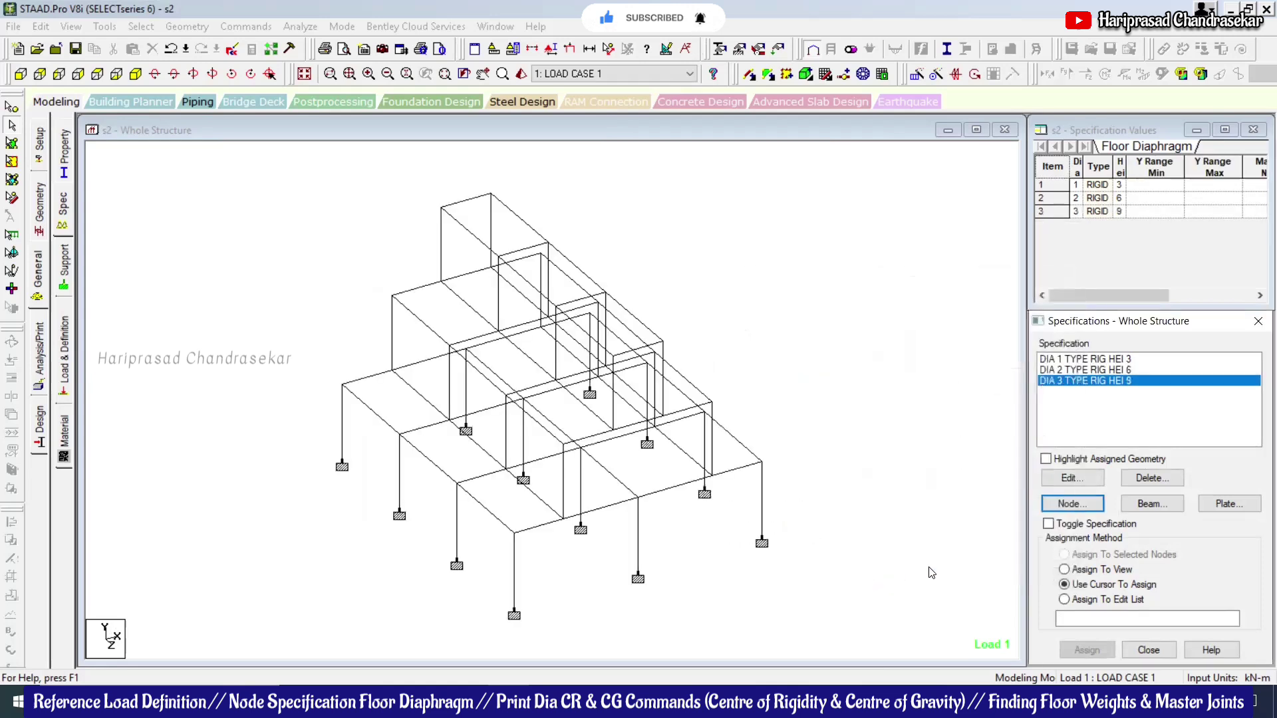
Step: Highlight the nodes assigned to diaphragms 1, 2 and 3 in turn to check each floor level
left_click(1066, 359)
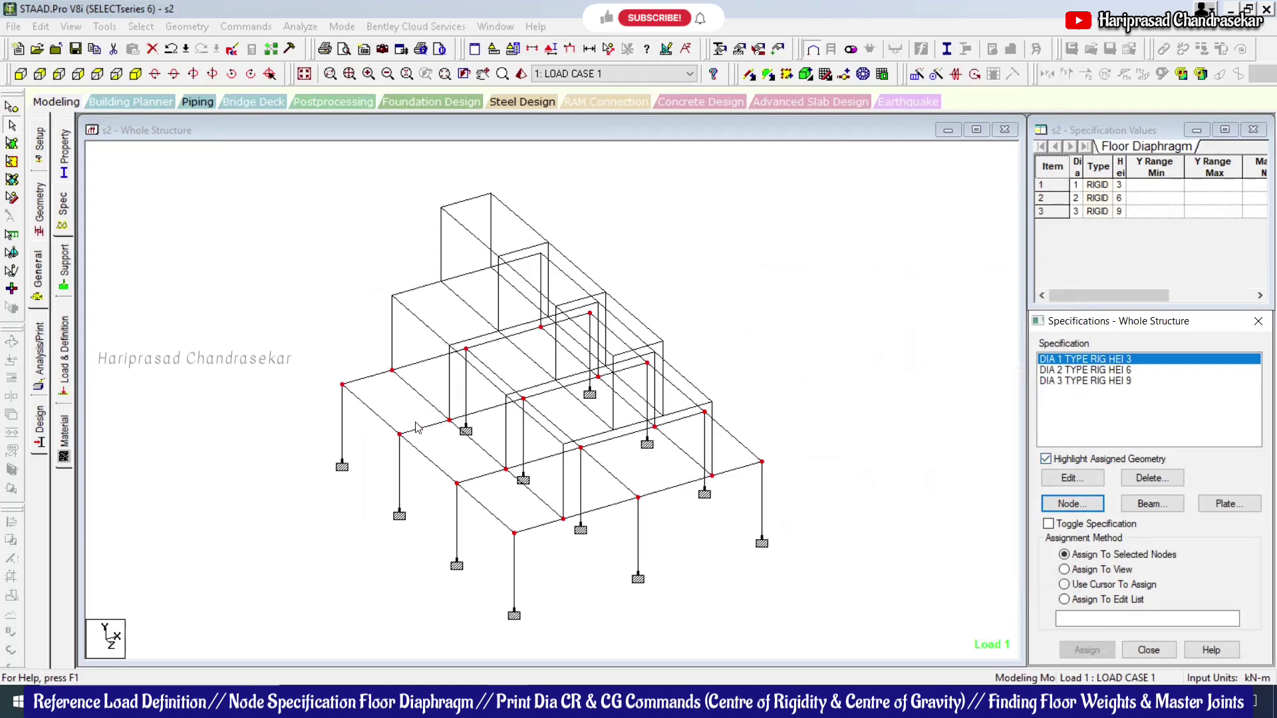
left_click(1056, 460)
left_click(1100, 370)
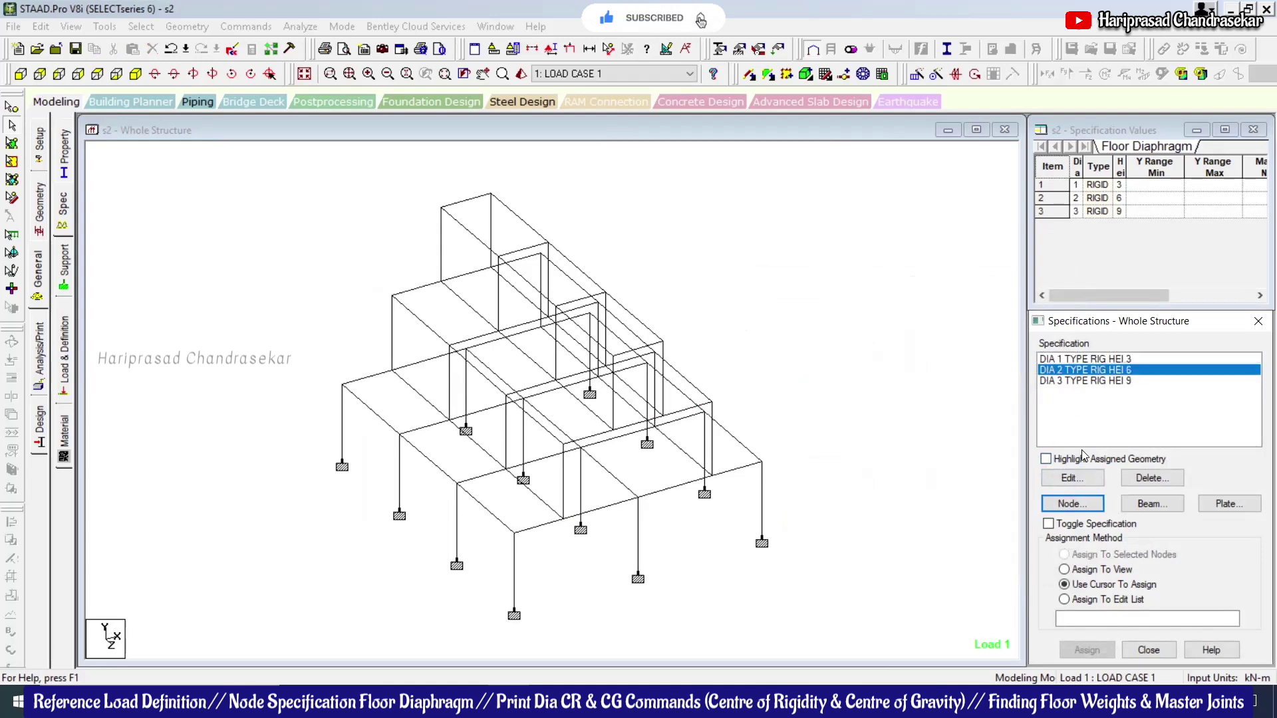
left_click(1064, 461)
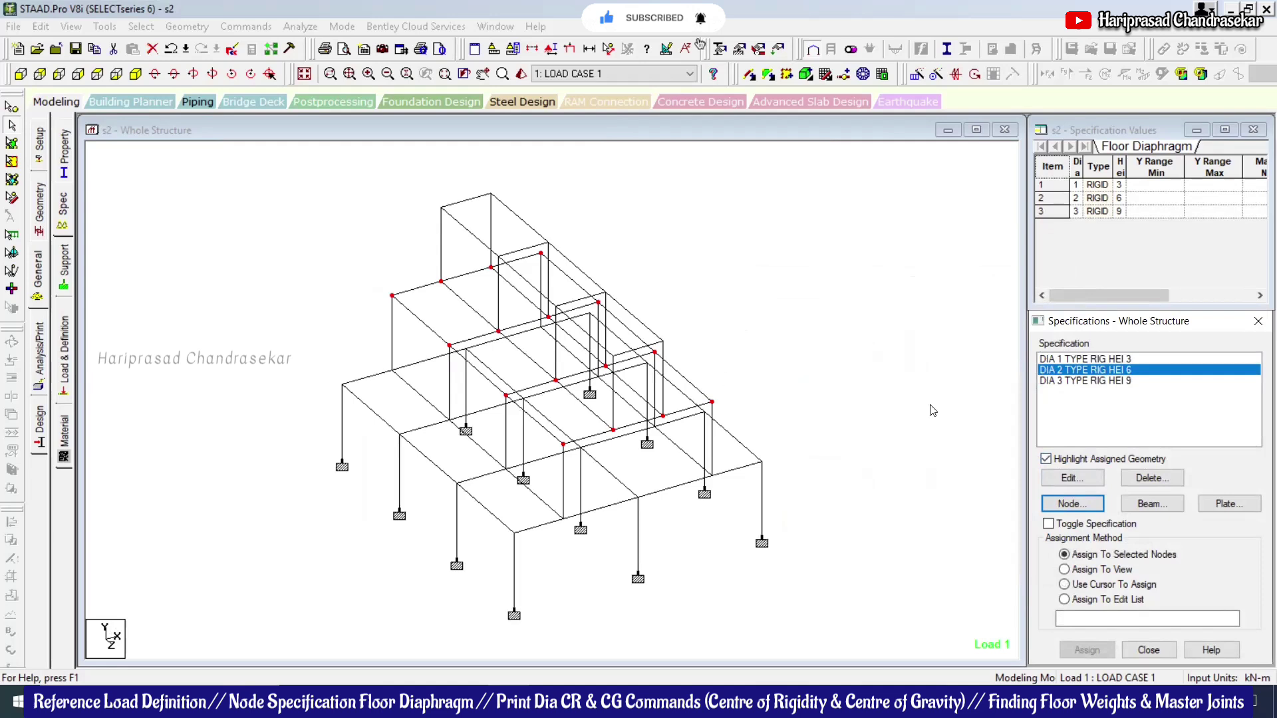
left_click(1124, 382)
left_click(1047, 459)
left_click(1047, 459)
left_click(828, 321)
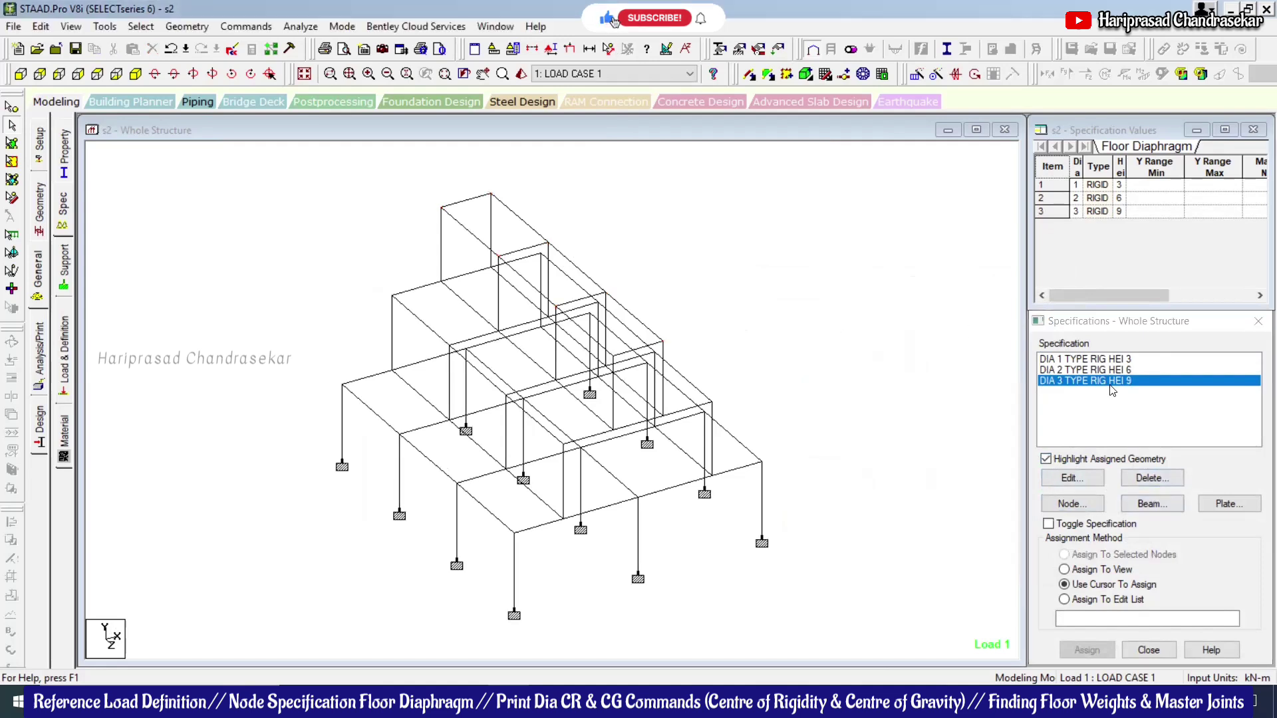
left_click(1078, 504)
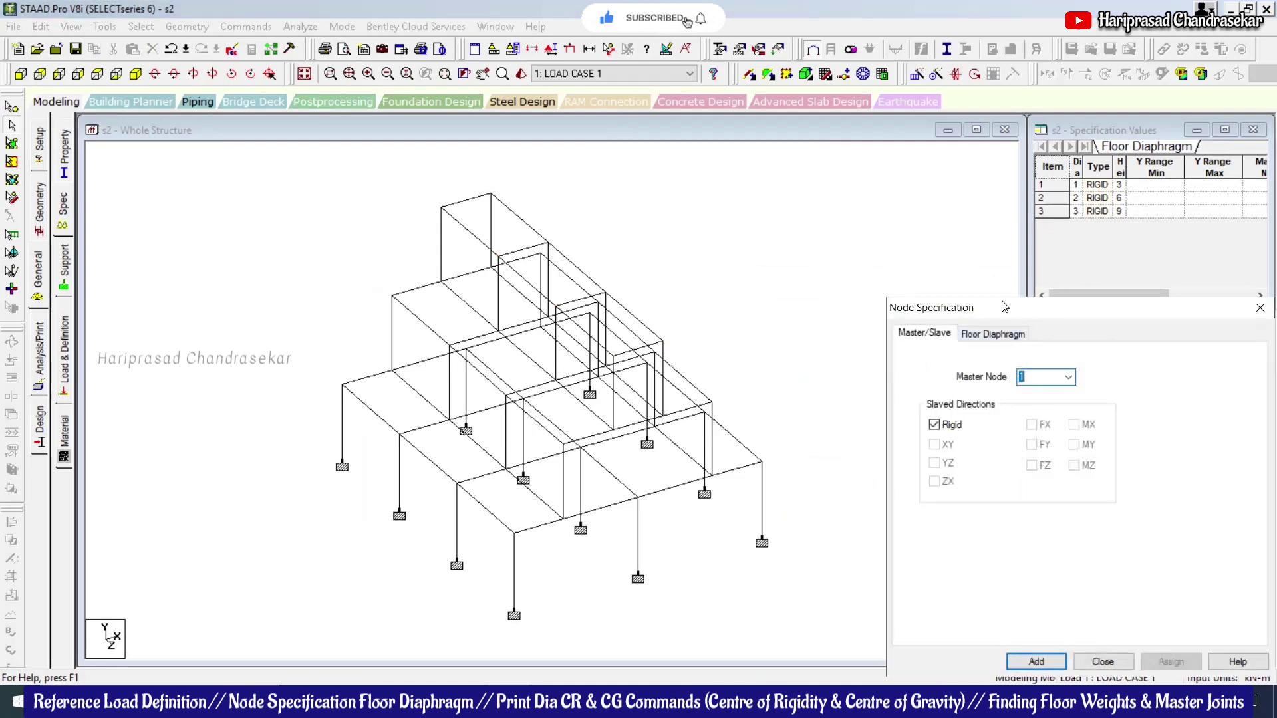
left_click_drag(1004, 307, 781, 203)
left_click(775, 228)
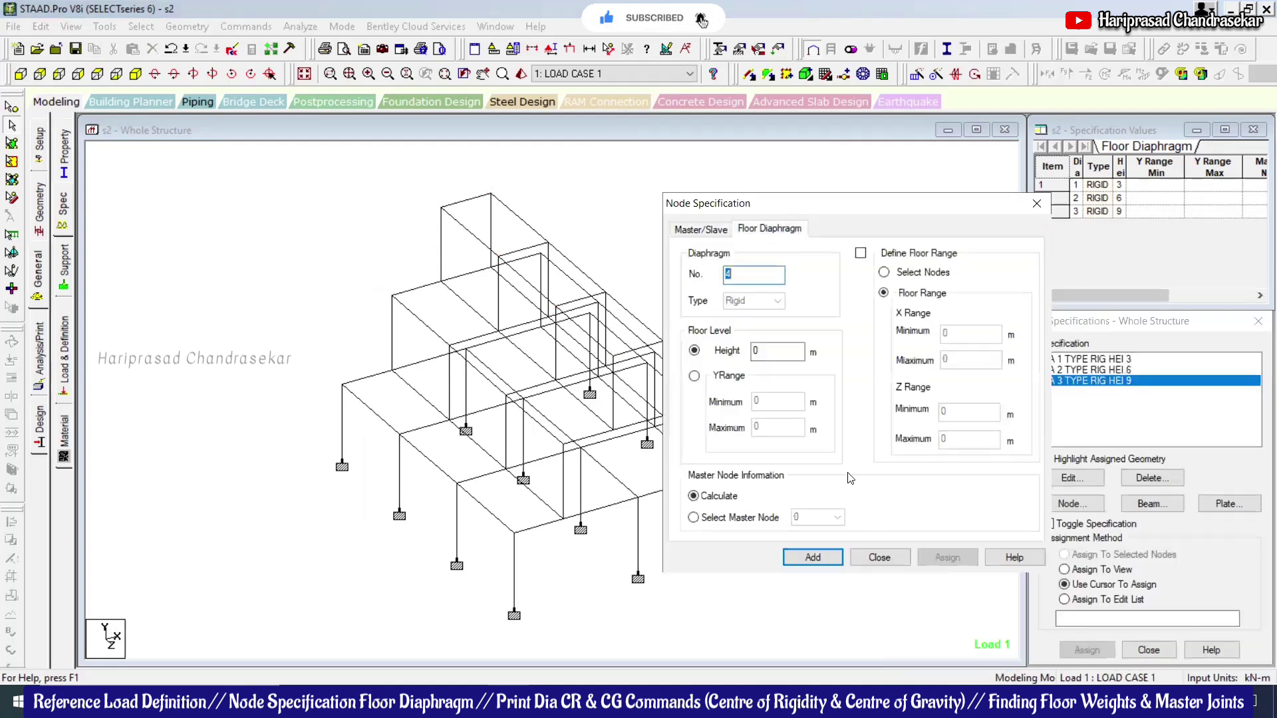
left_click(891, 564)
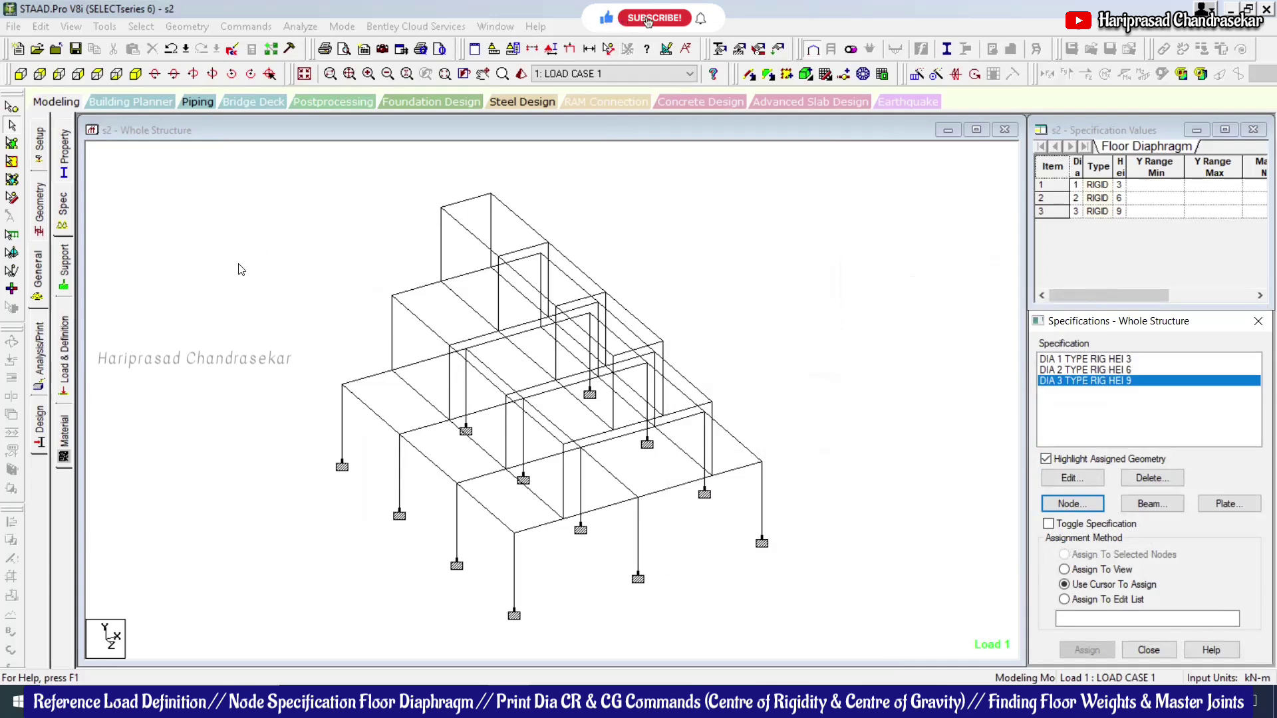
Step: Run the analysis of the structure, saving the modified model first
left_click(300, 26)
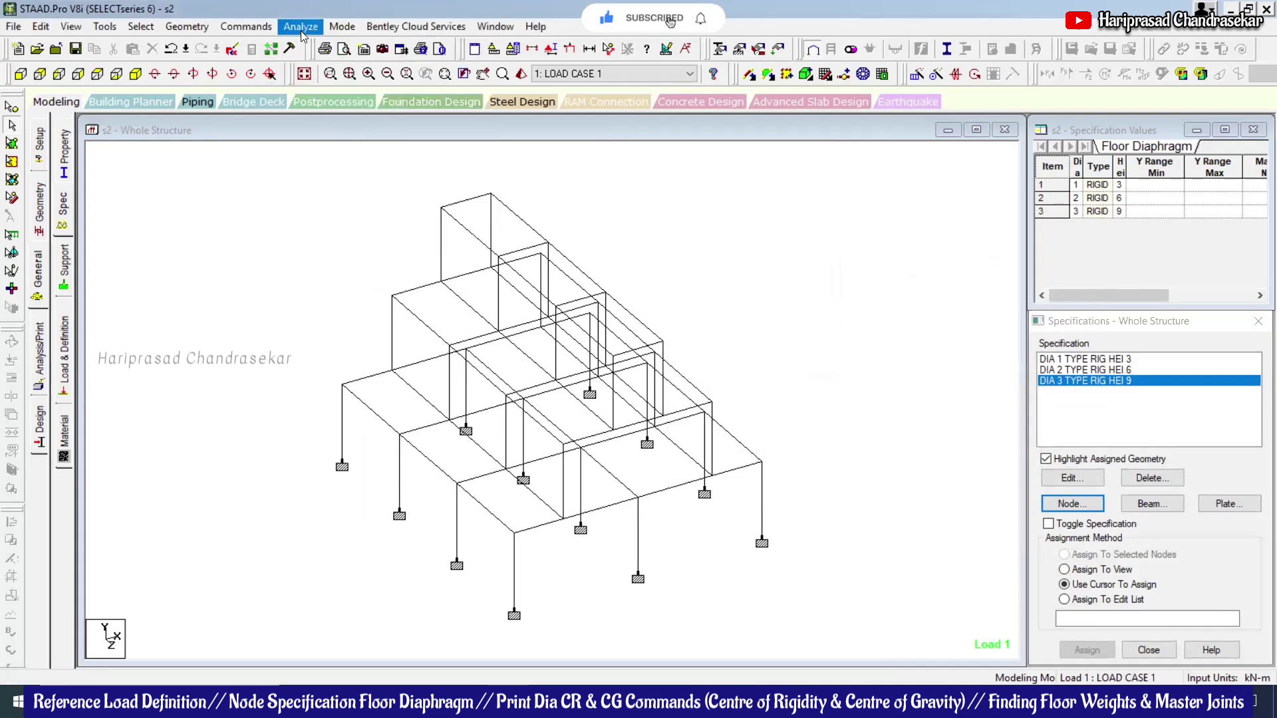
left_click(305, 48)
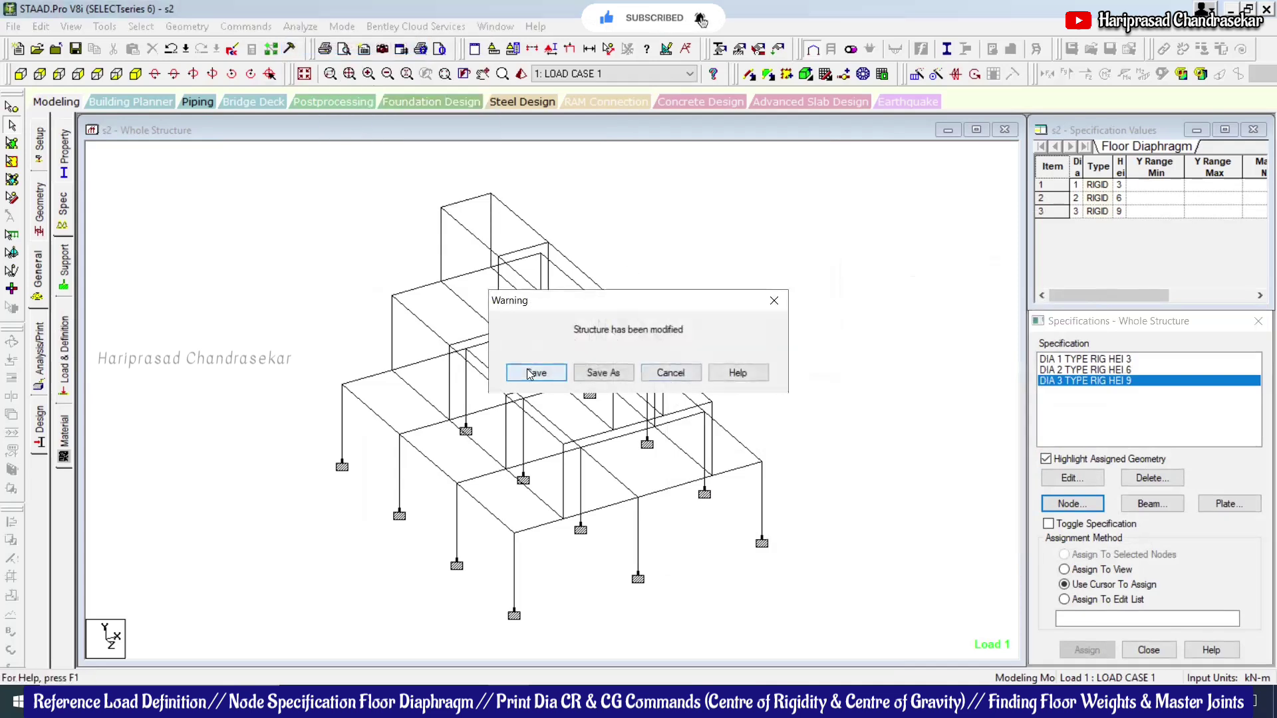
left_click(532, 372)
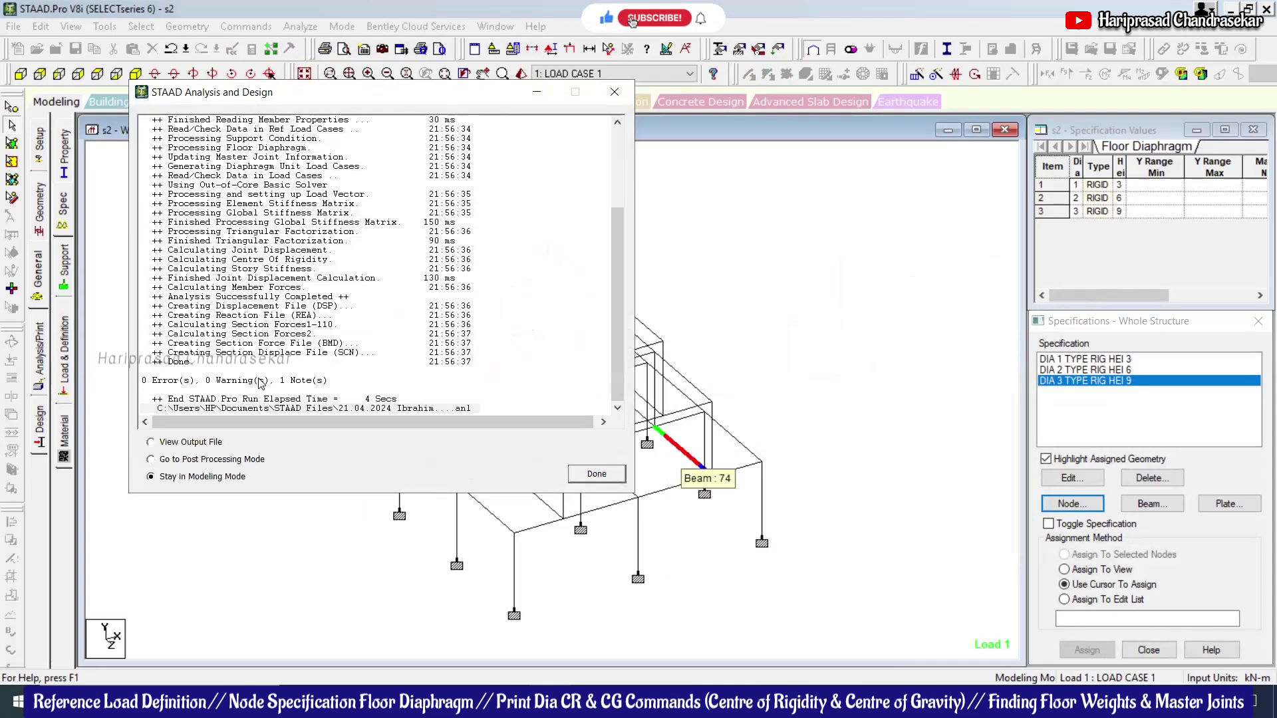
Step: Open the analysis output file and go to its Floor Diaphragm results to examine floor weights, centres of mass and master joints
left_click(193, 442)
left_click(597, 475)
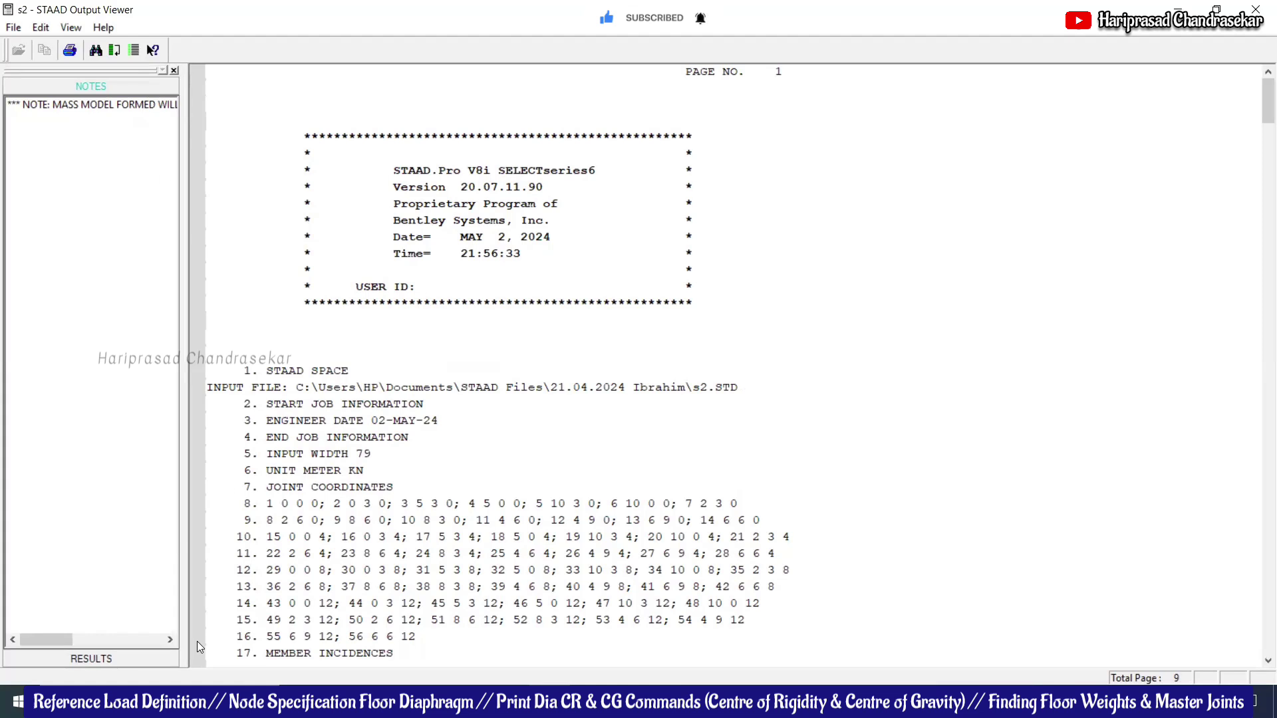
left_click(143, 658)
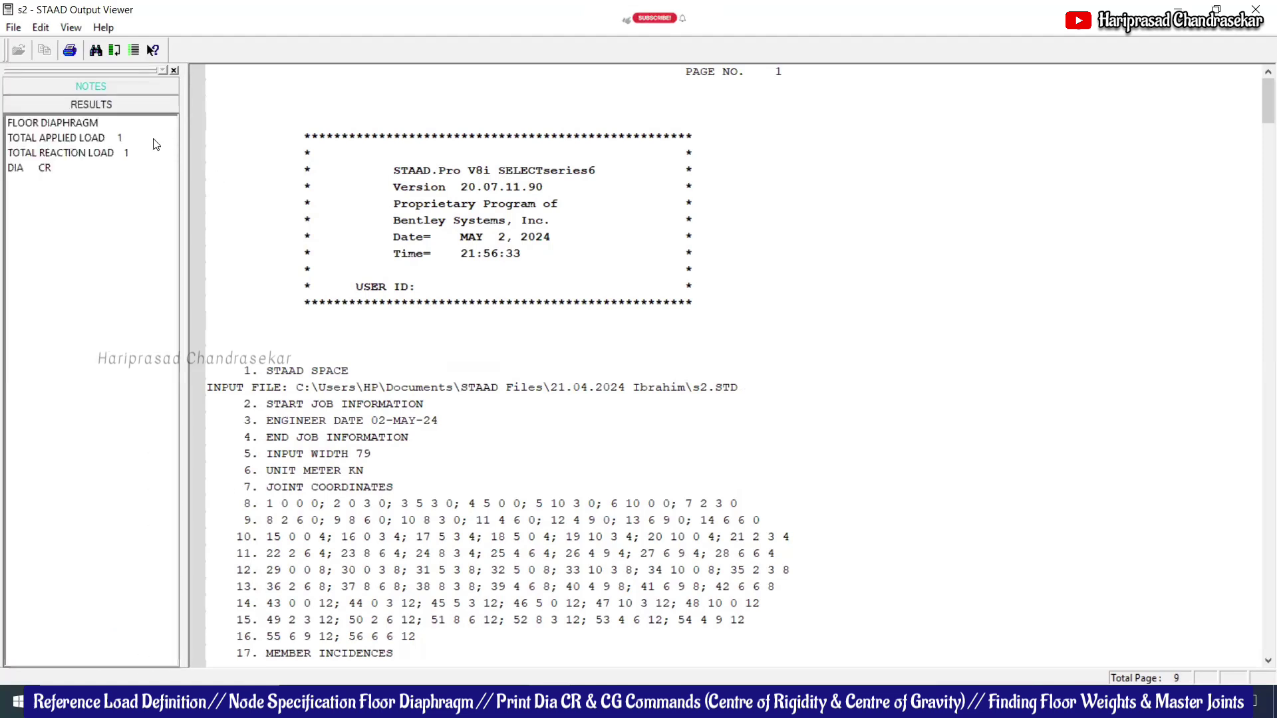
left_click(109, 129)
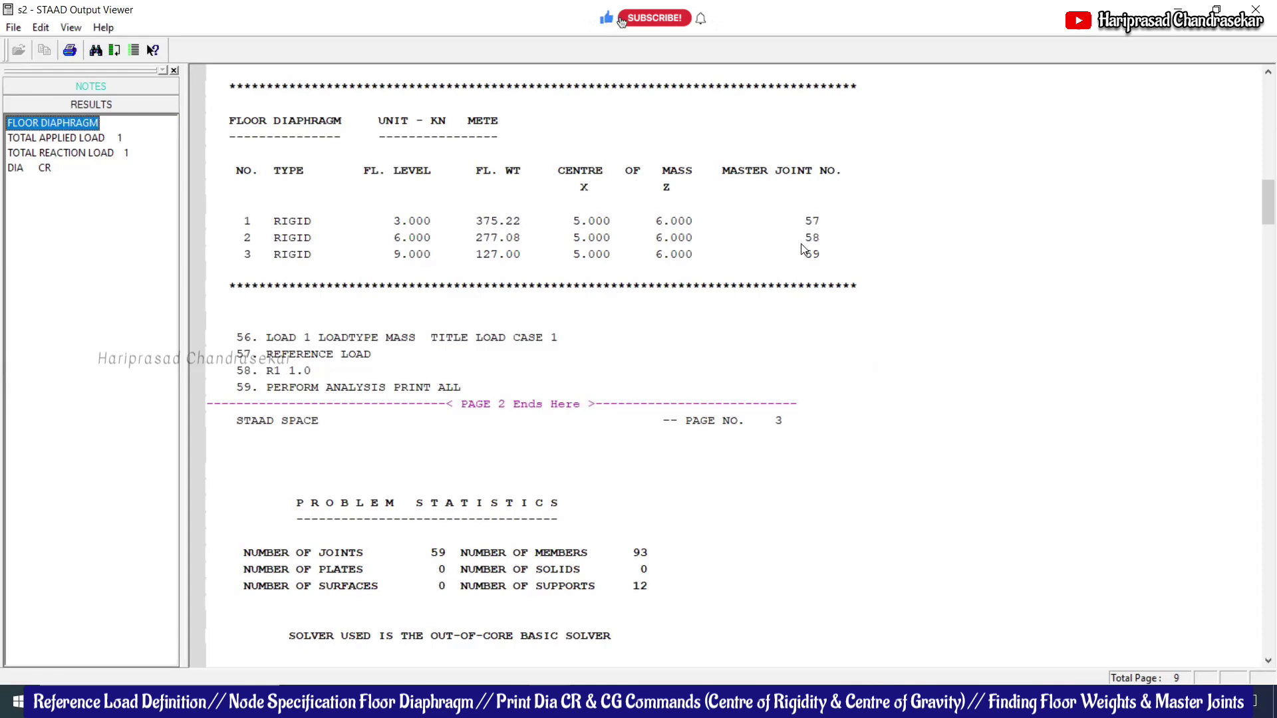
Step: Check the node coordinate table for the diaphragms' master joints, and open the centre of rigidity results in the analysis output
left_click(1176, 10)
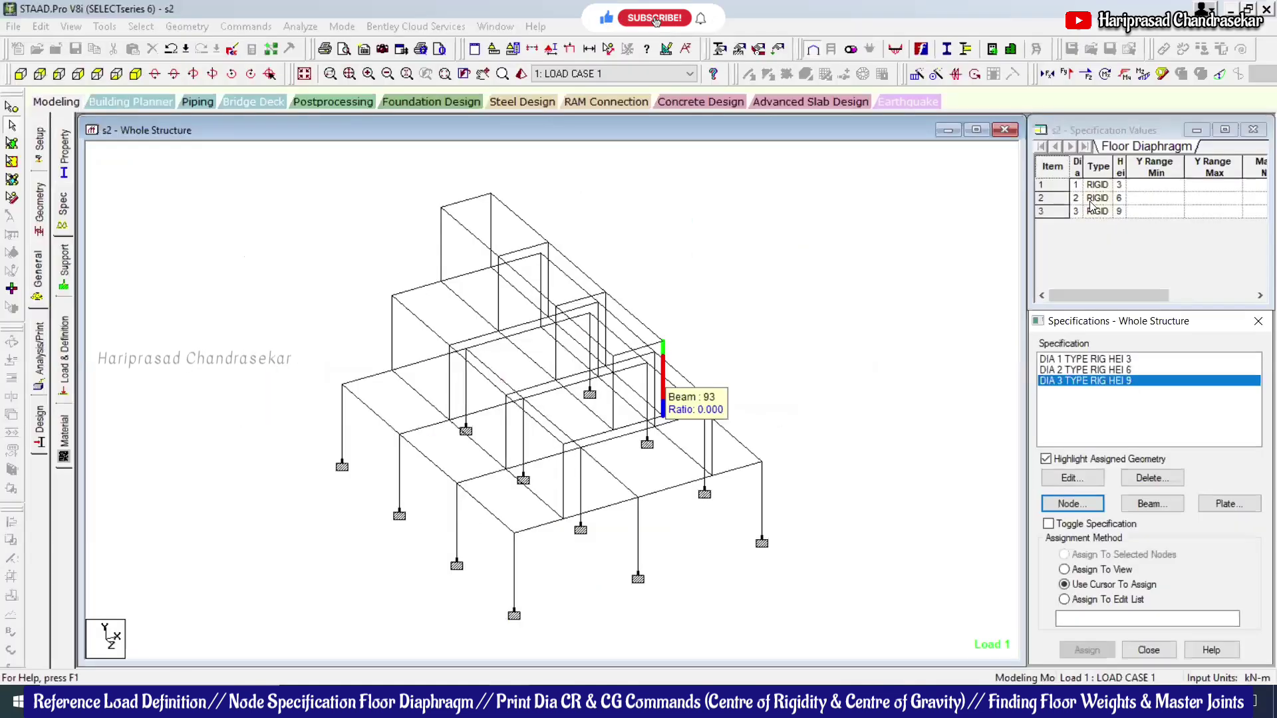
left_click(40, 222)
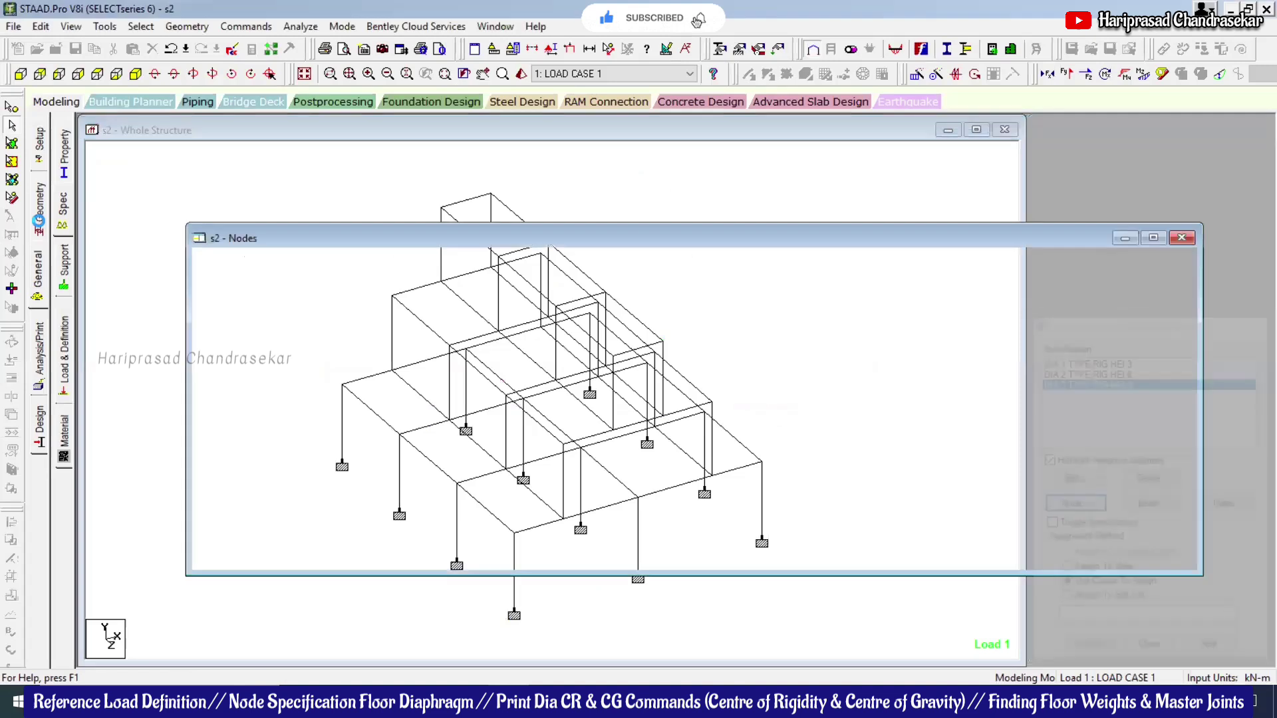
scroll(1051, 330, "down", 12)
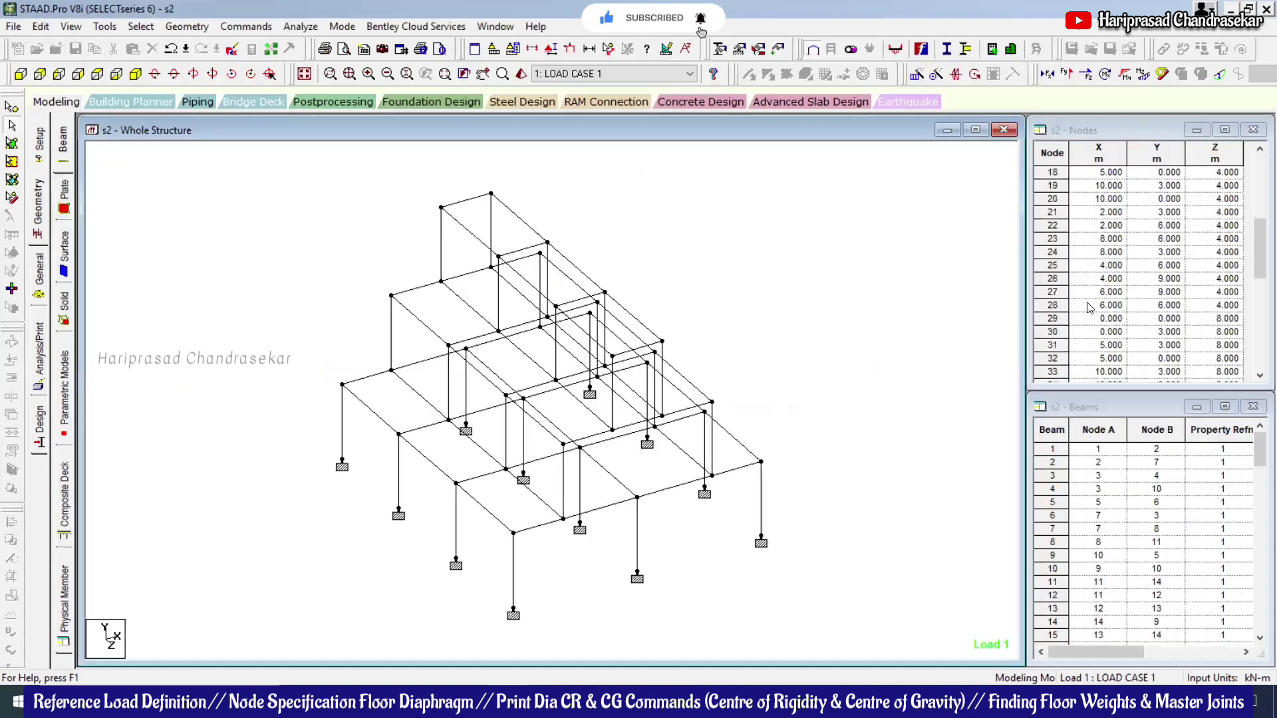
scroll(1085, 300, "down", 2)
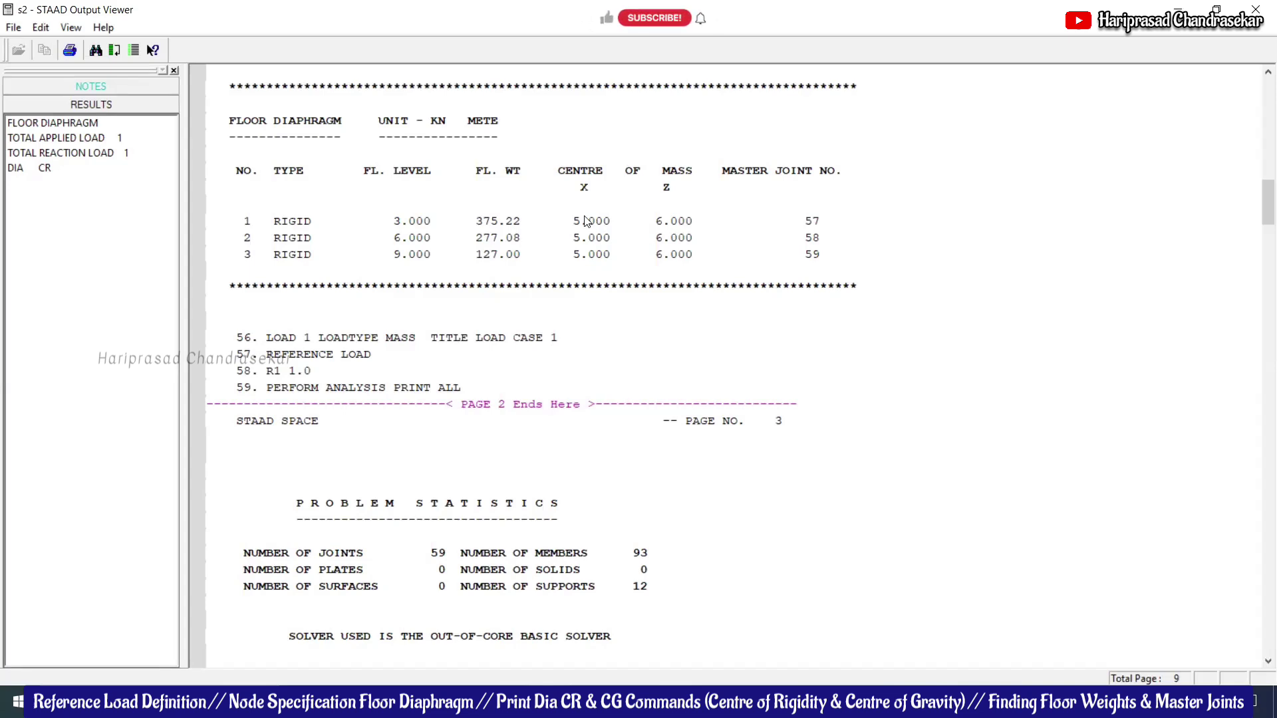
left_click(36, 172)
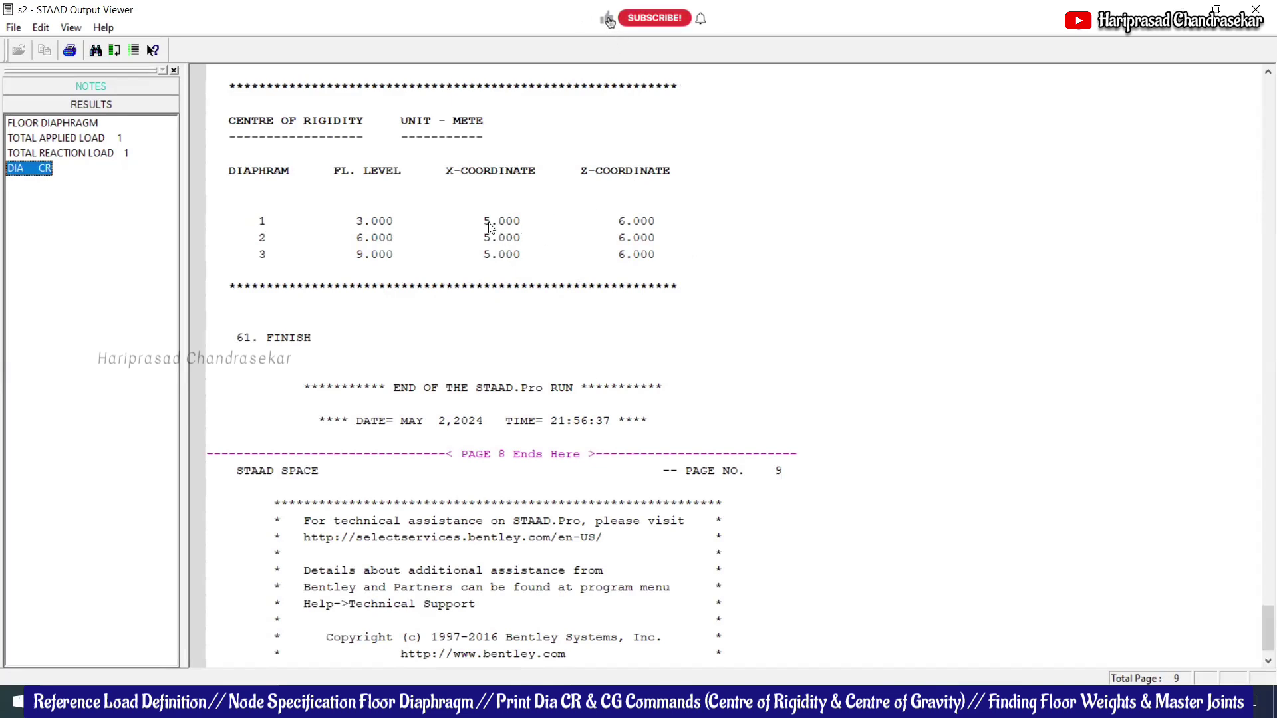
Step: Add a node at X 5, Y 3, Z 6 m in the model's node table, keeping the existing result files
left_click(1172, 11)
left_click(1108, 371)
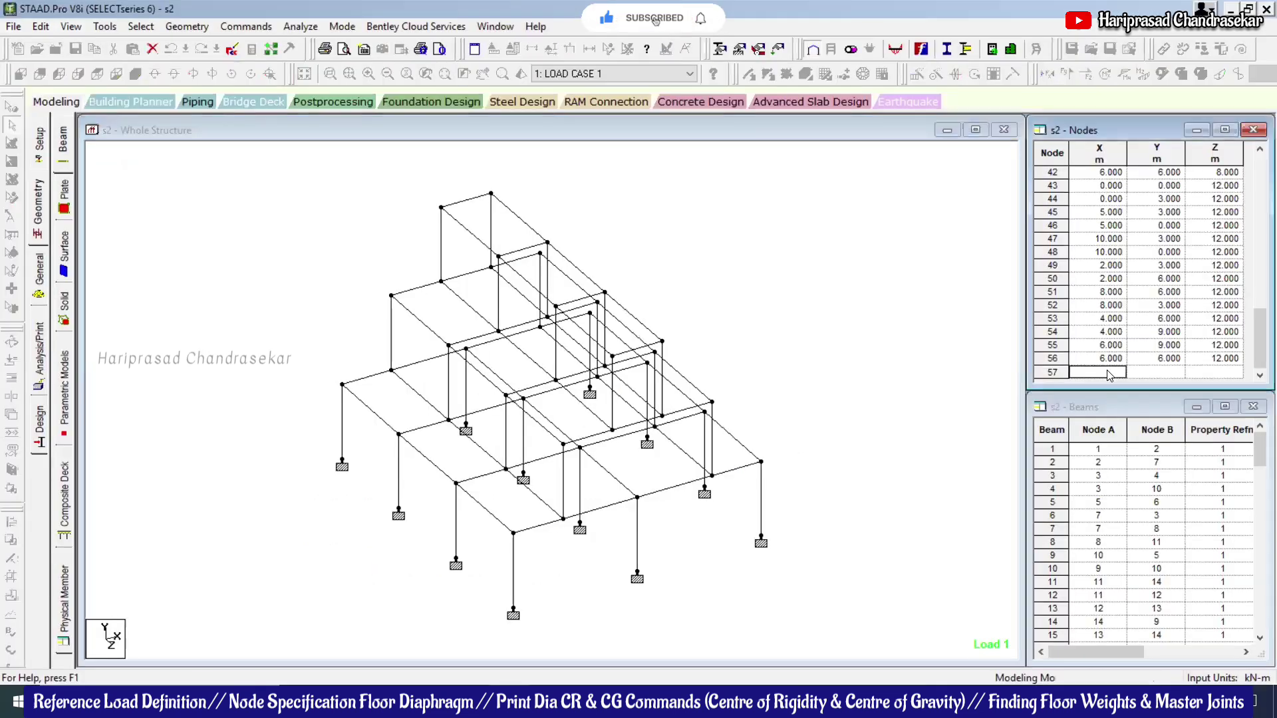
type("5")
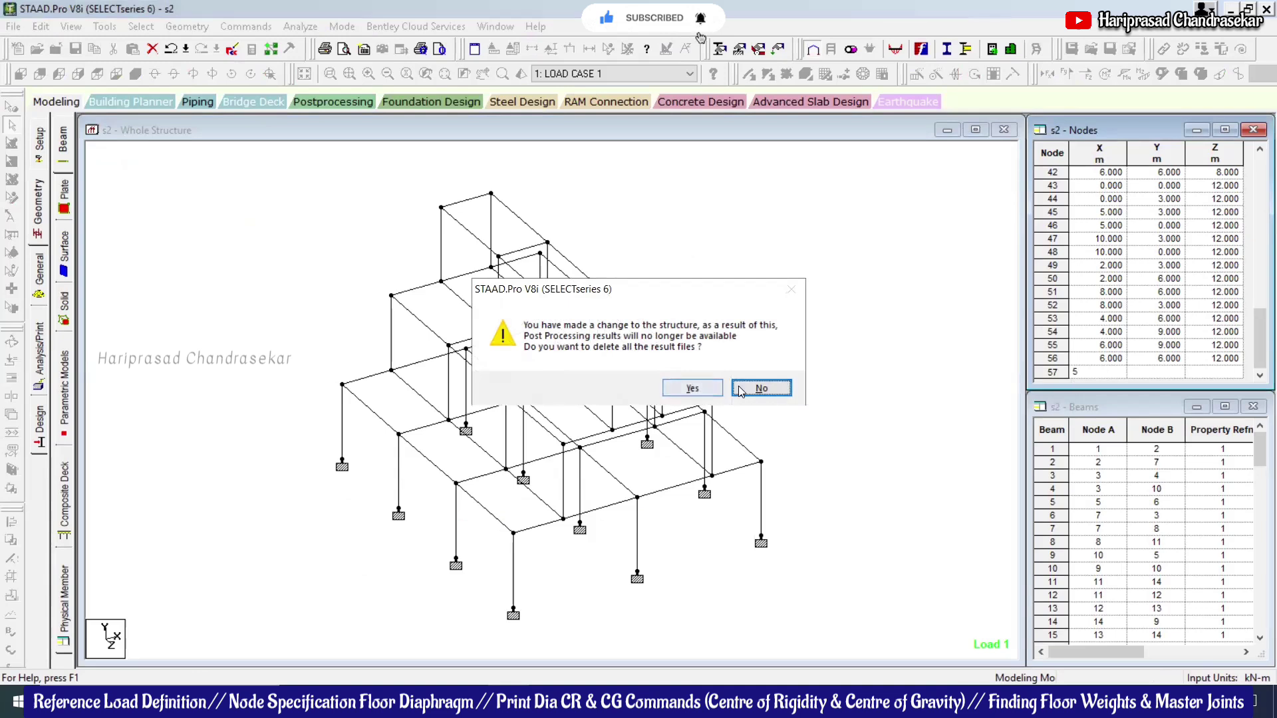
left_click(759, 389)
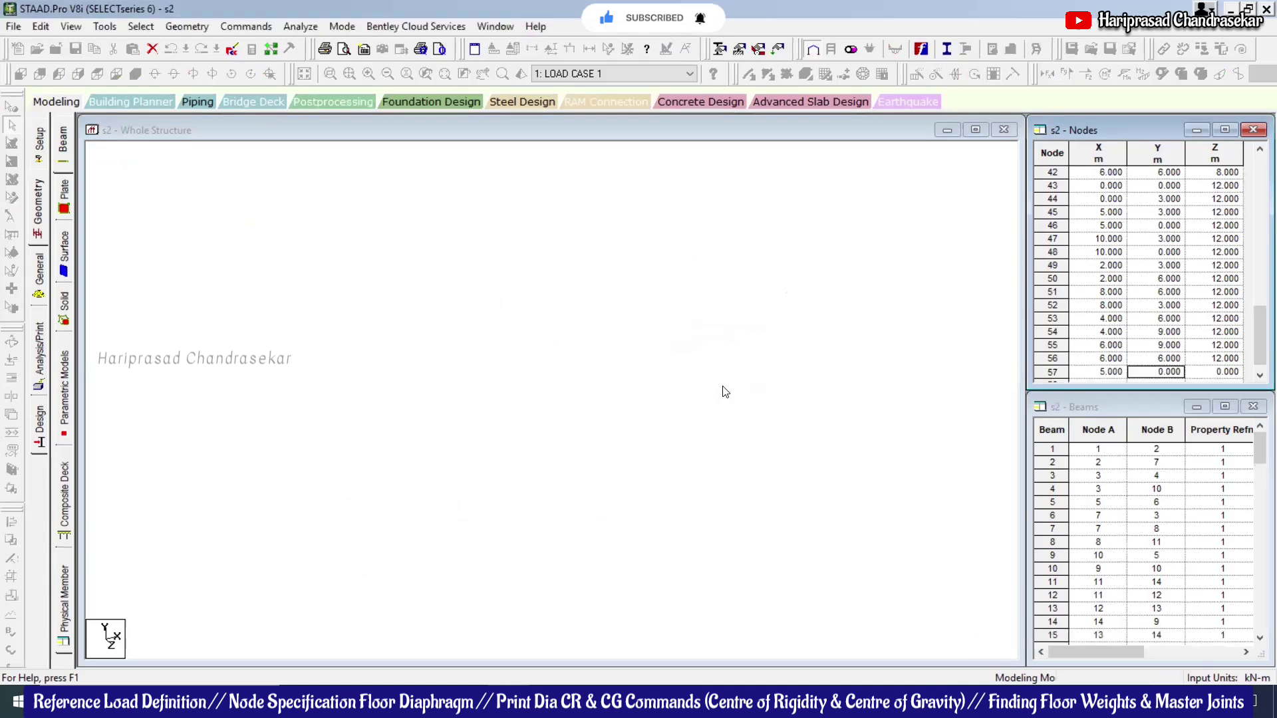
type("3")
key("Tab")
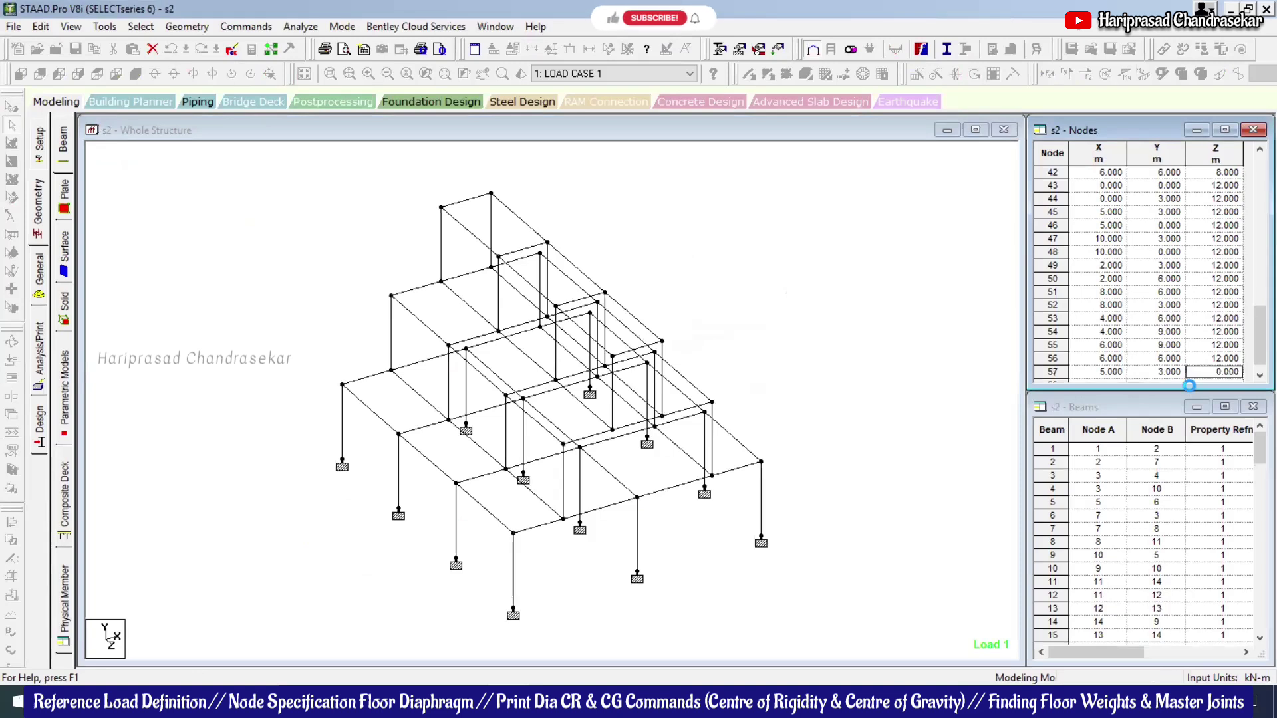
type("6")
key("Tab")
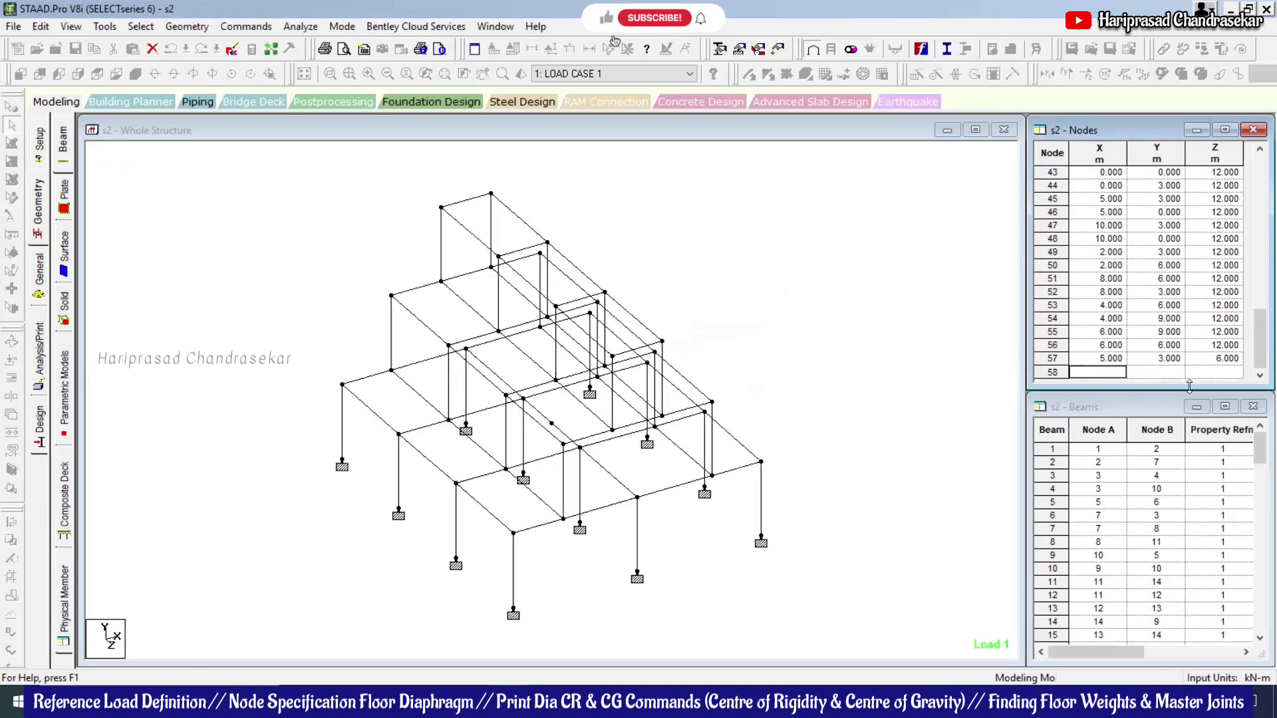
Step: Check the new node's position in plan and set its Y coordinate to 6 m
left_click(1178, 359)
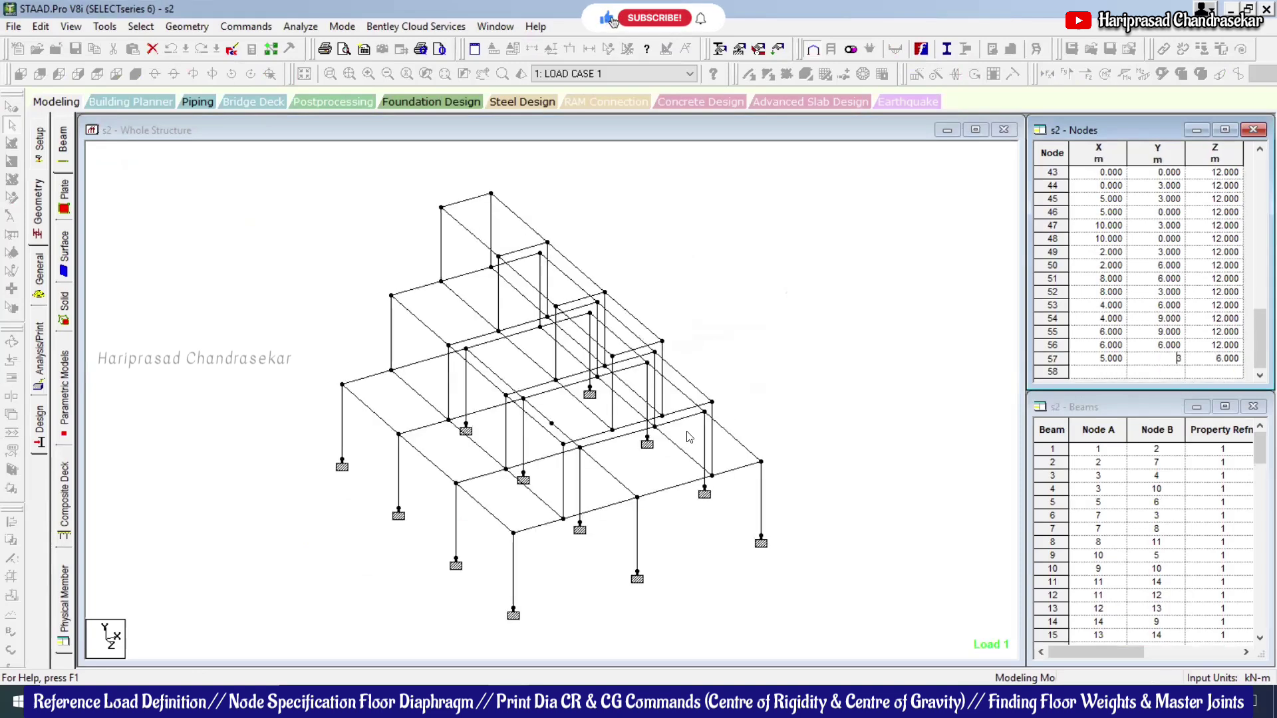
left_click(261, 243)
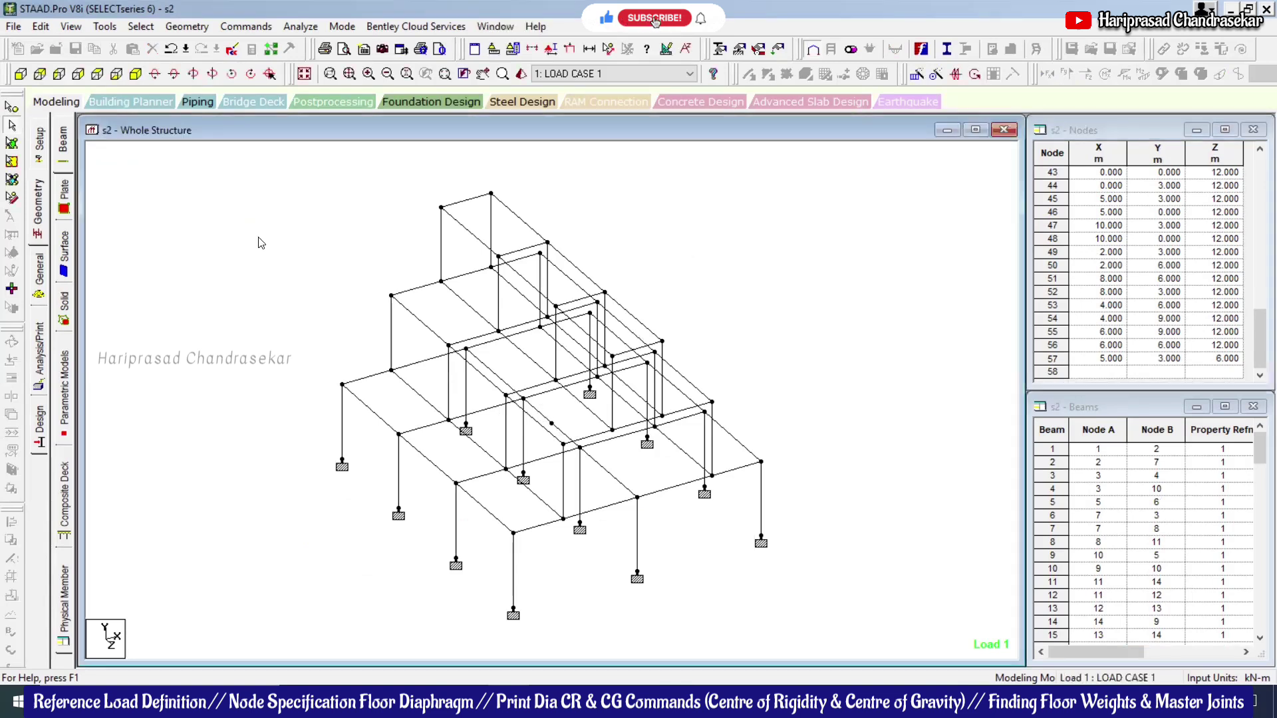
left_click(116, 73)
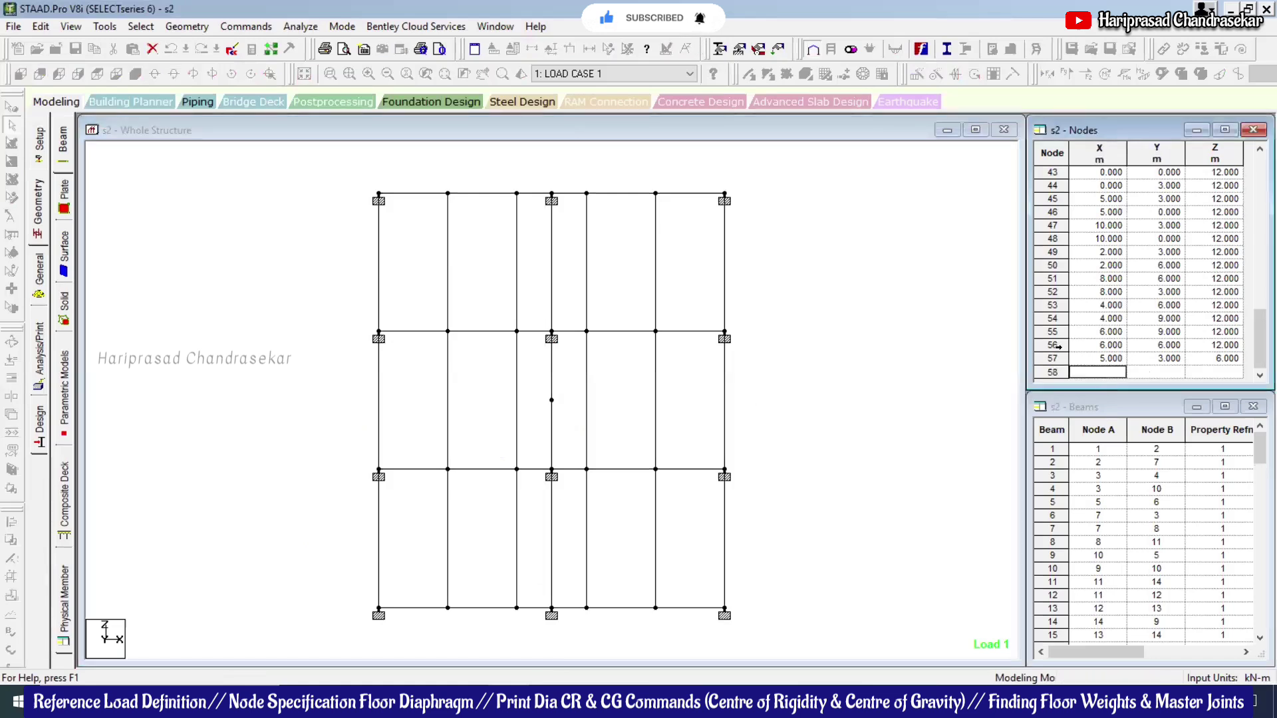
left_click(1157, 360)
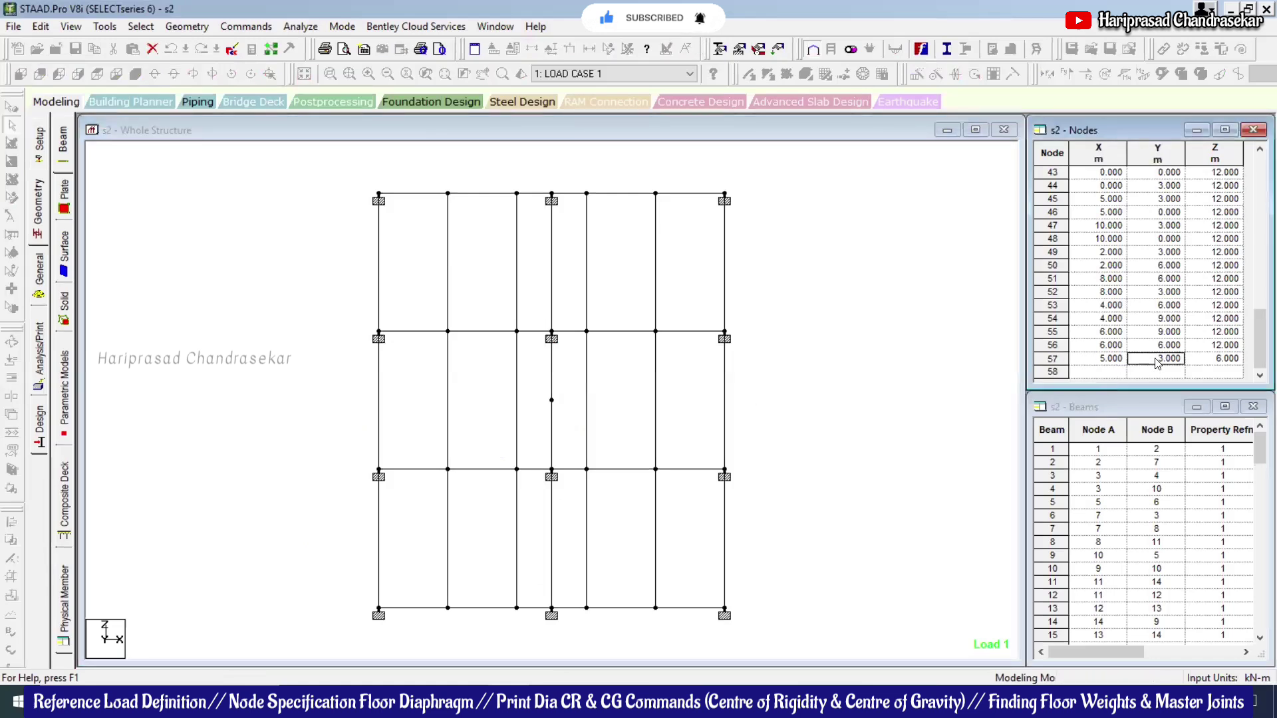
type("6")
key("Tab")
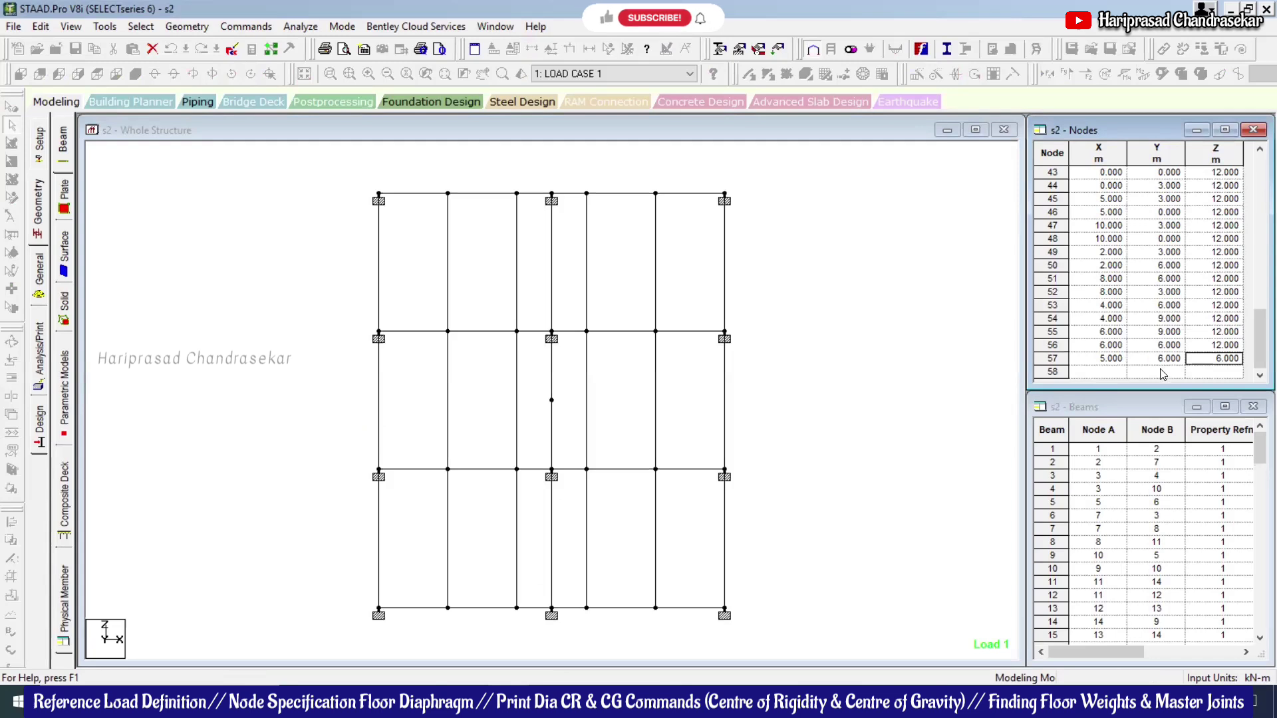
Step: Check the node's level in elevation and set its Y coordinate to 9 m
left_click(276, 257)
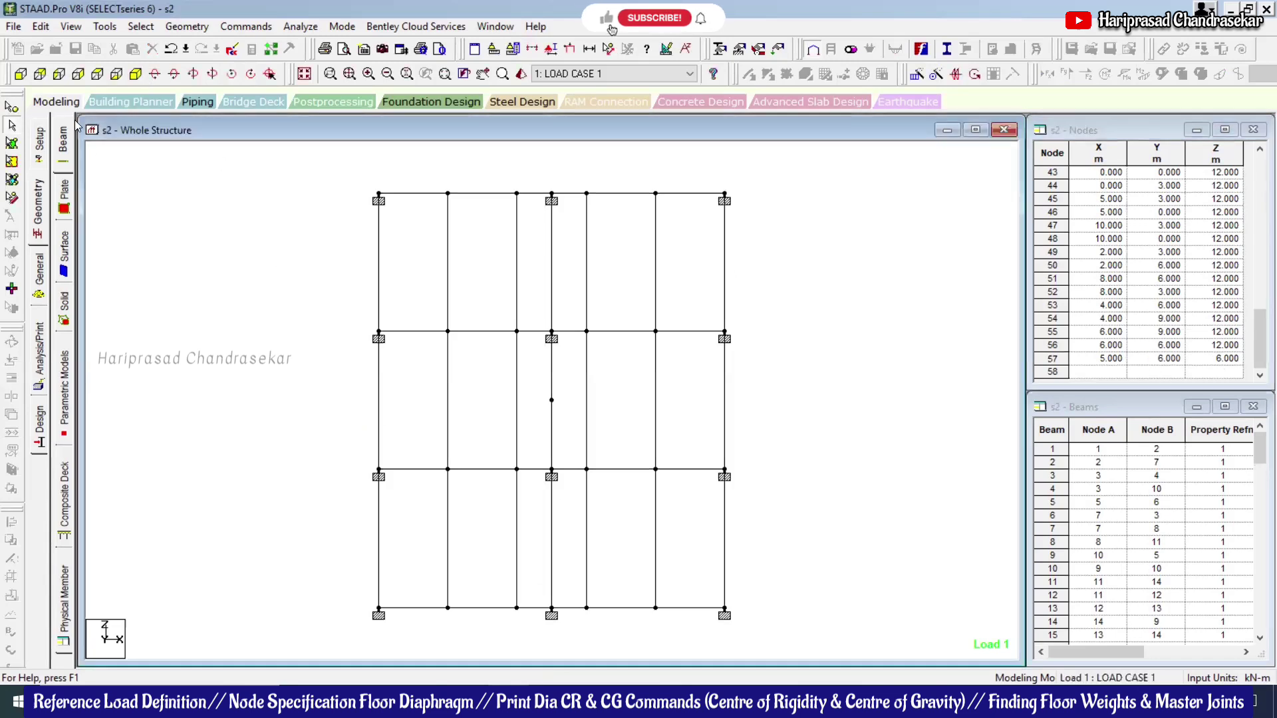
left_click(40, 74)
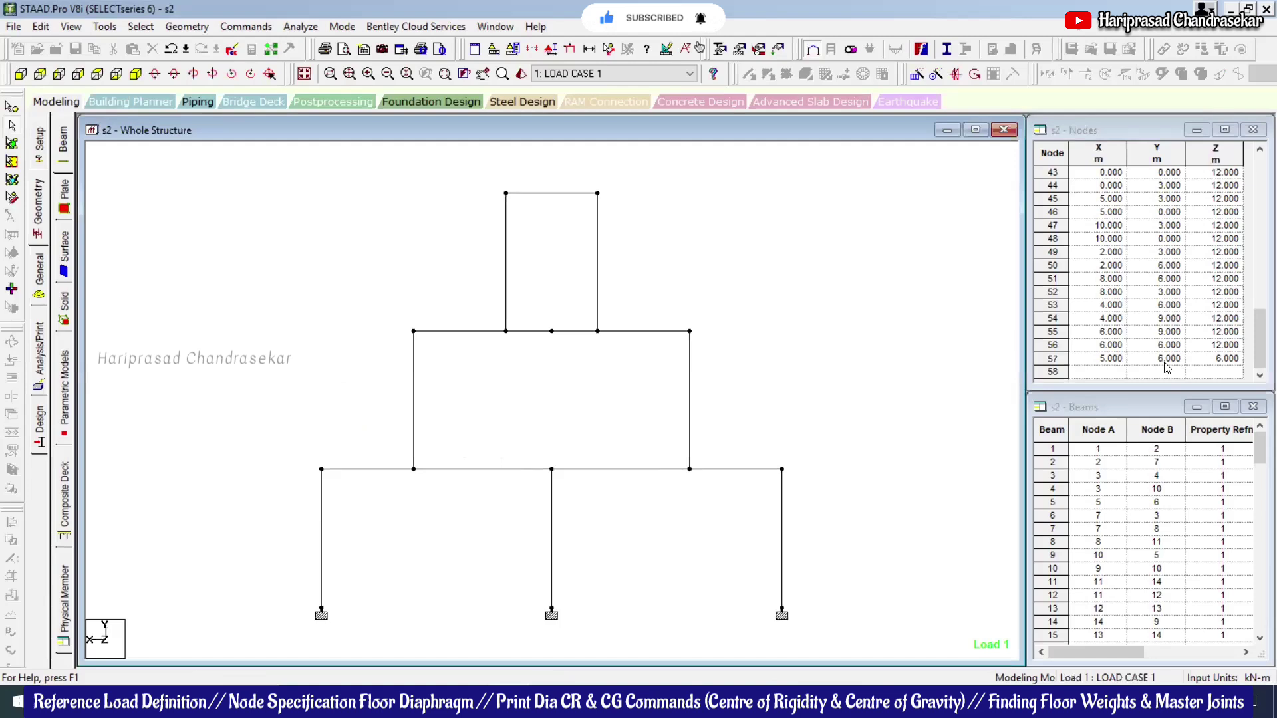
left_click(1169, 363)
key("Tab")
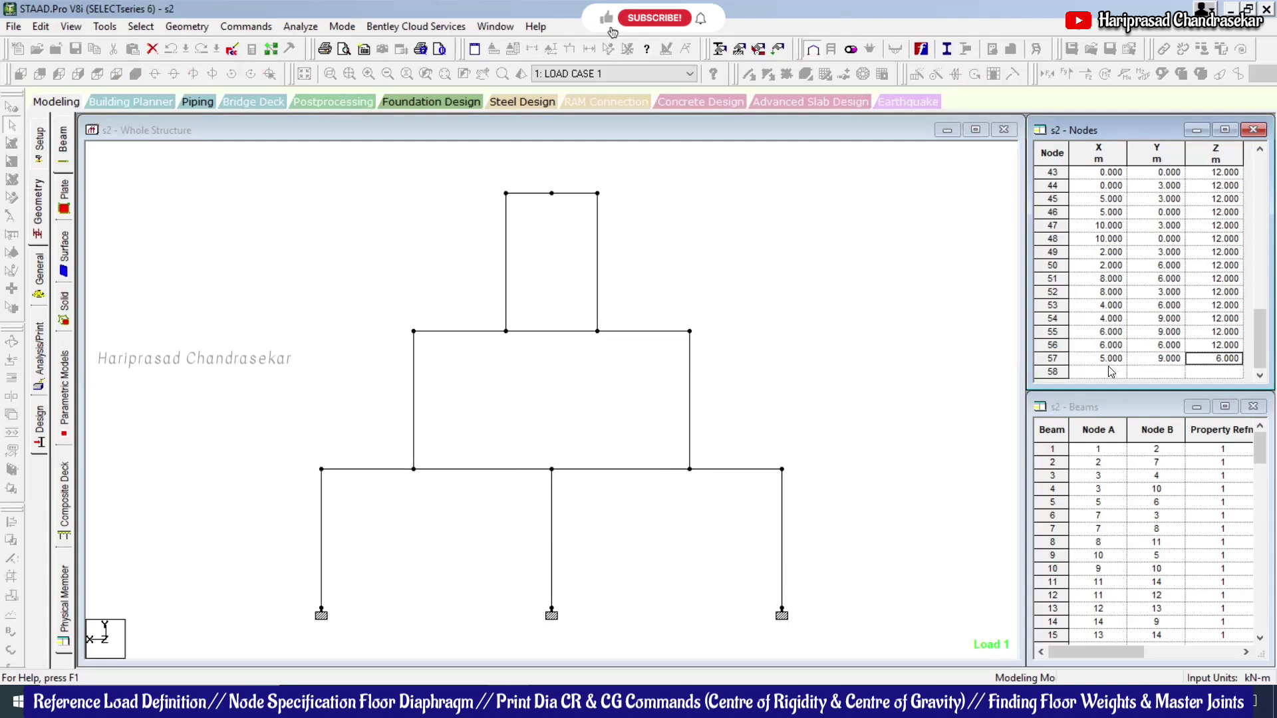
left_click(1048, 357)
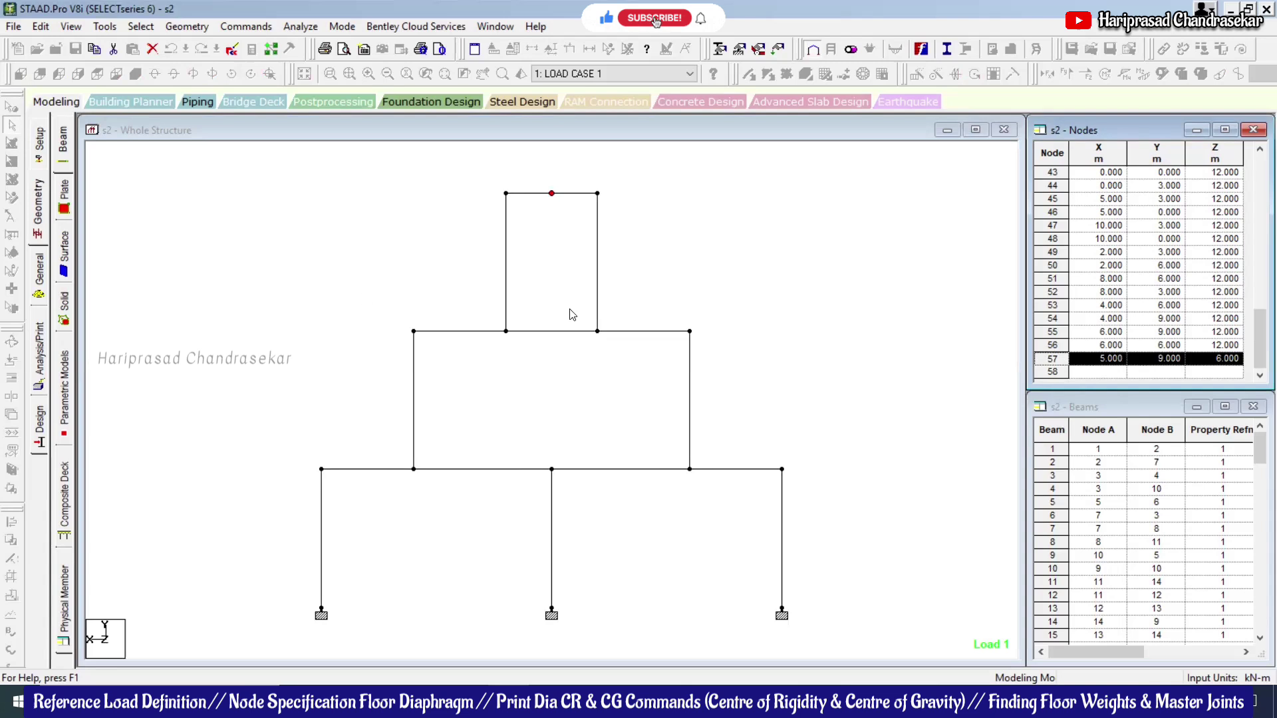
right_click(1053, 358)
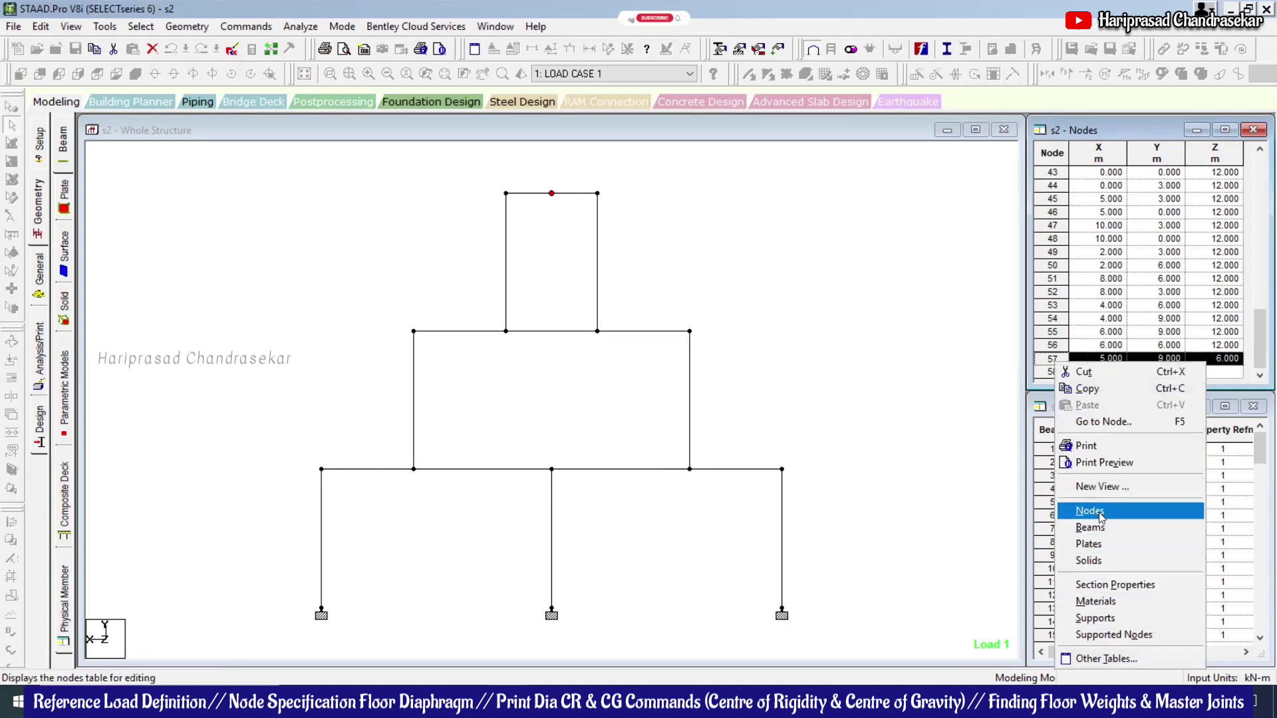
left_click(1048, 359)
right_click(1048, 359)
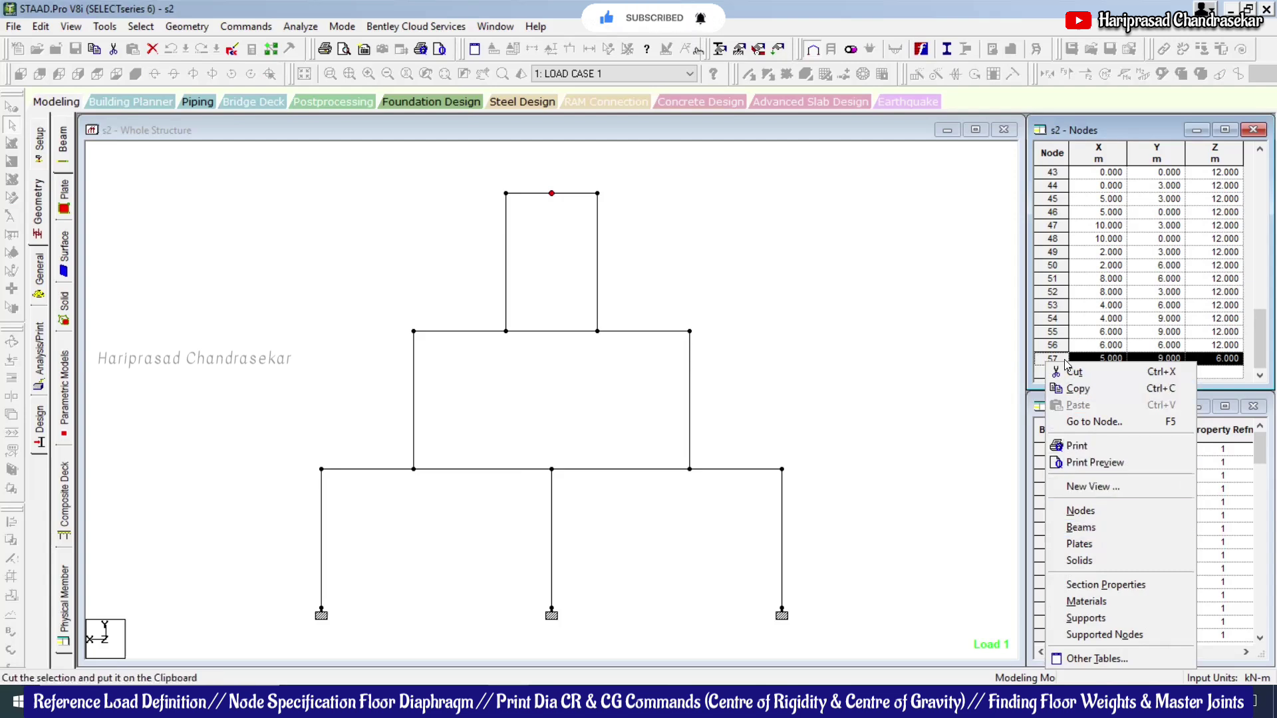
key("Escape")
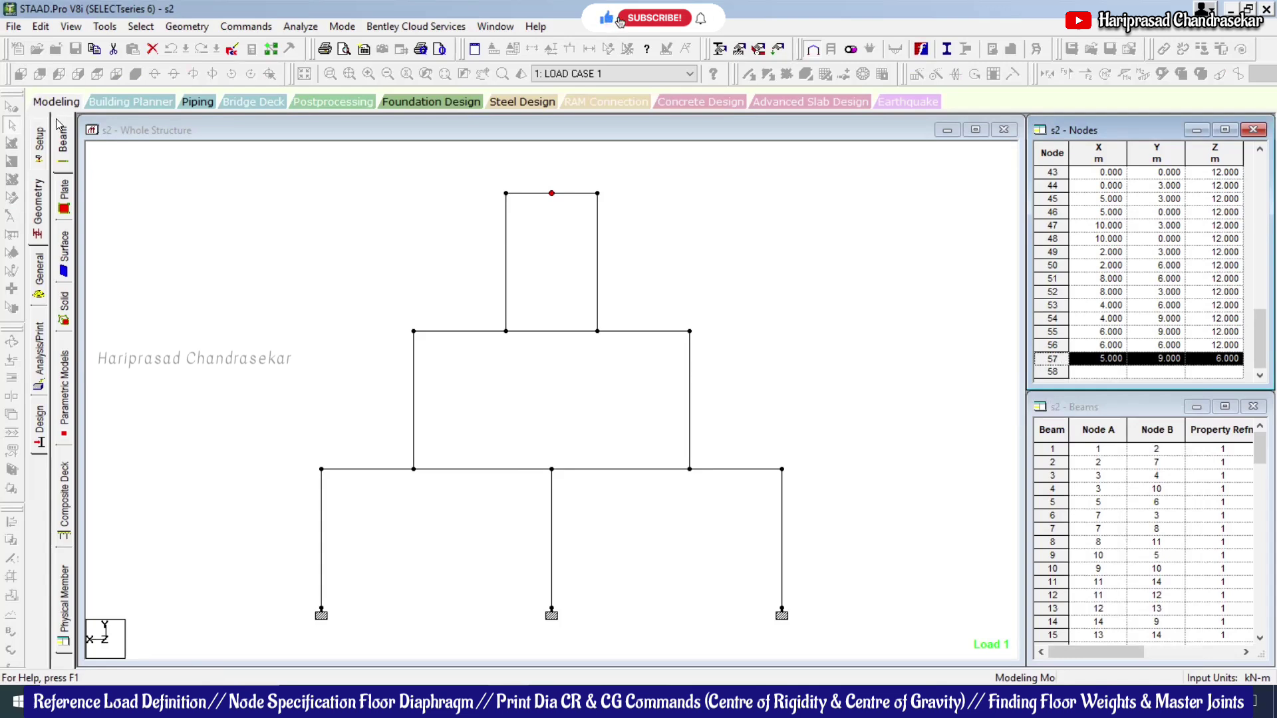
left_click(200, 194)
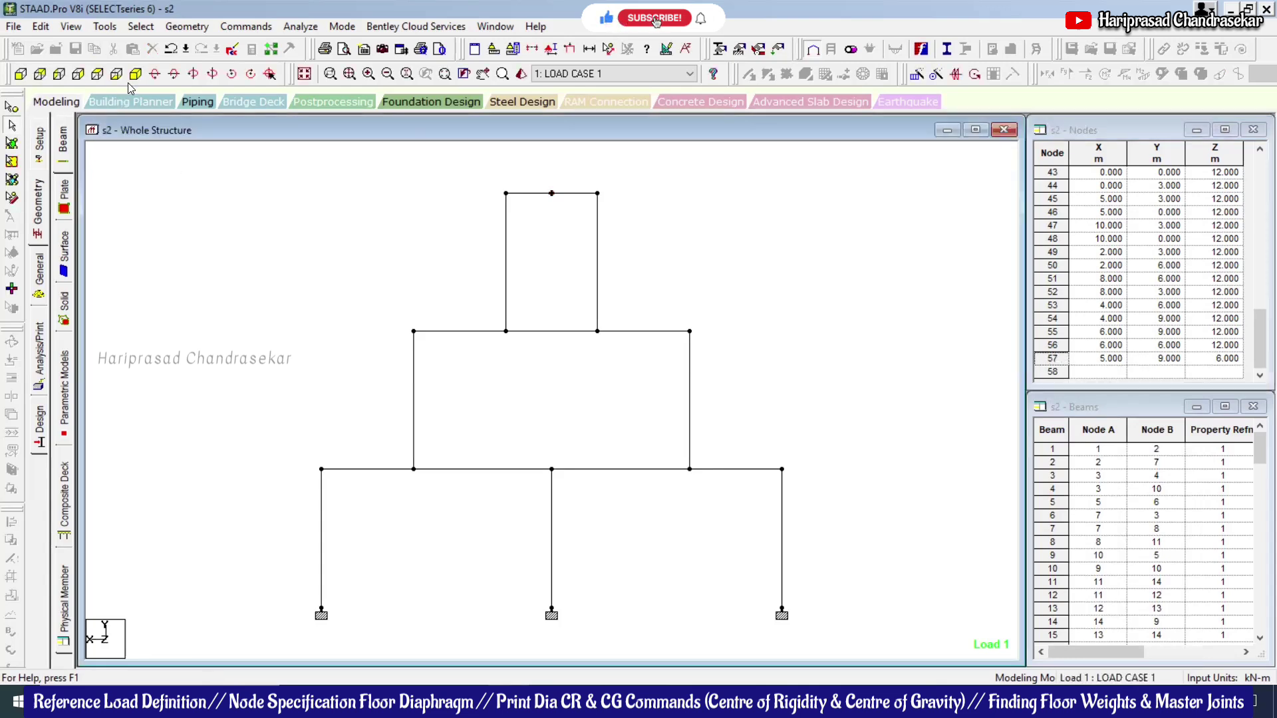
Step: Delete the free-standing node at the centre of the 9 m floor in the isometric view, accepting removal of connected entities
left_click(135, 74)
left_click(12, 108)
left_click(551, 275)
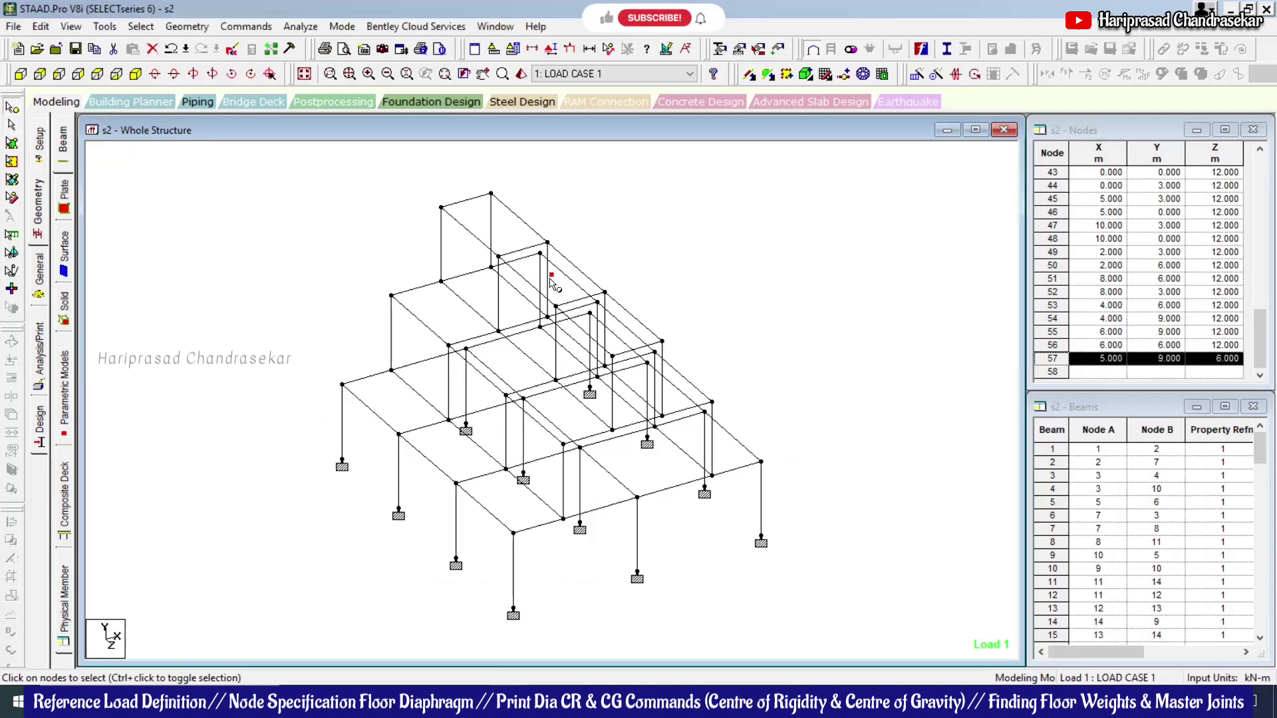
key("Delete")
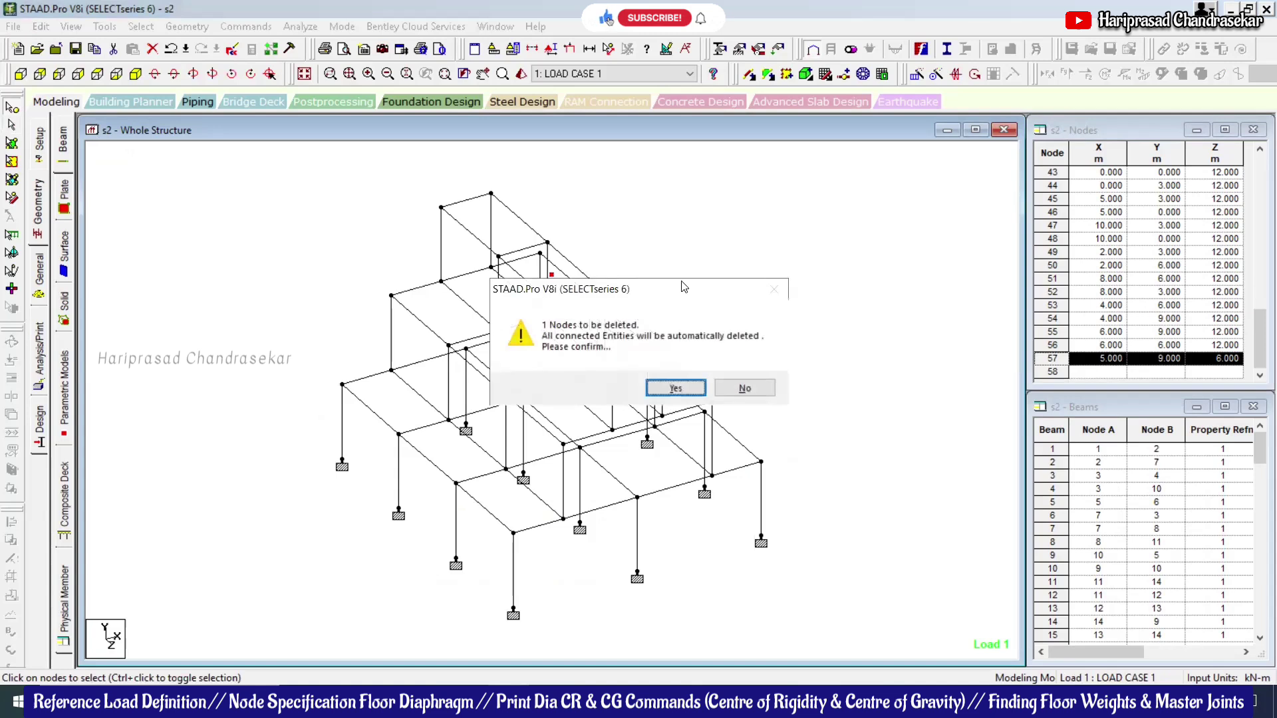
left_click(683, 392)
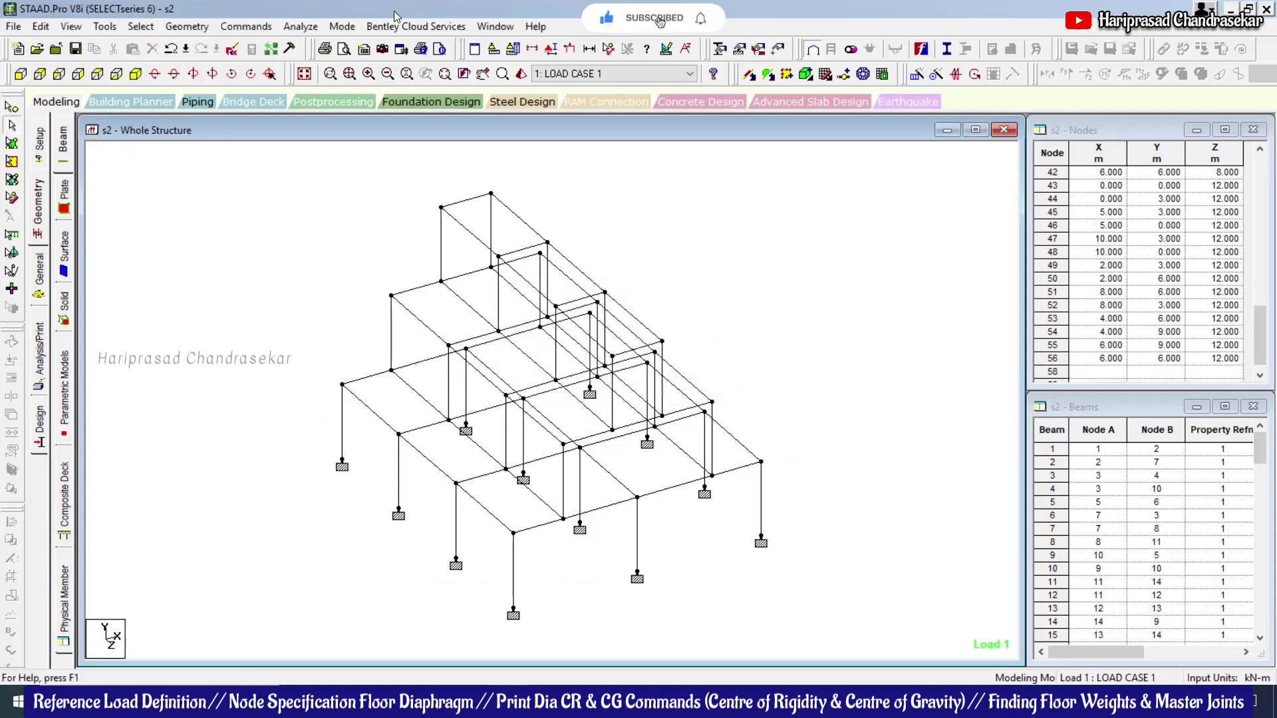
Step: Run the analysis again, saving the modified structure
left_click(301, 26)
left_click(312, 42)
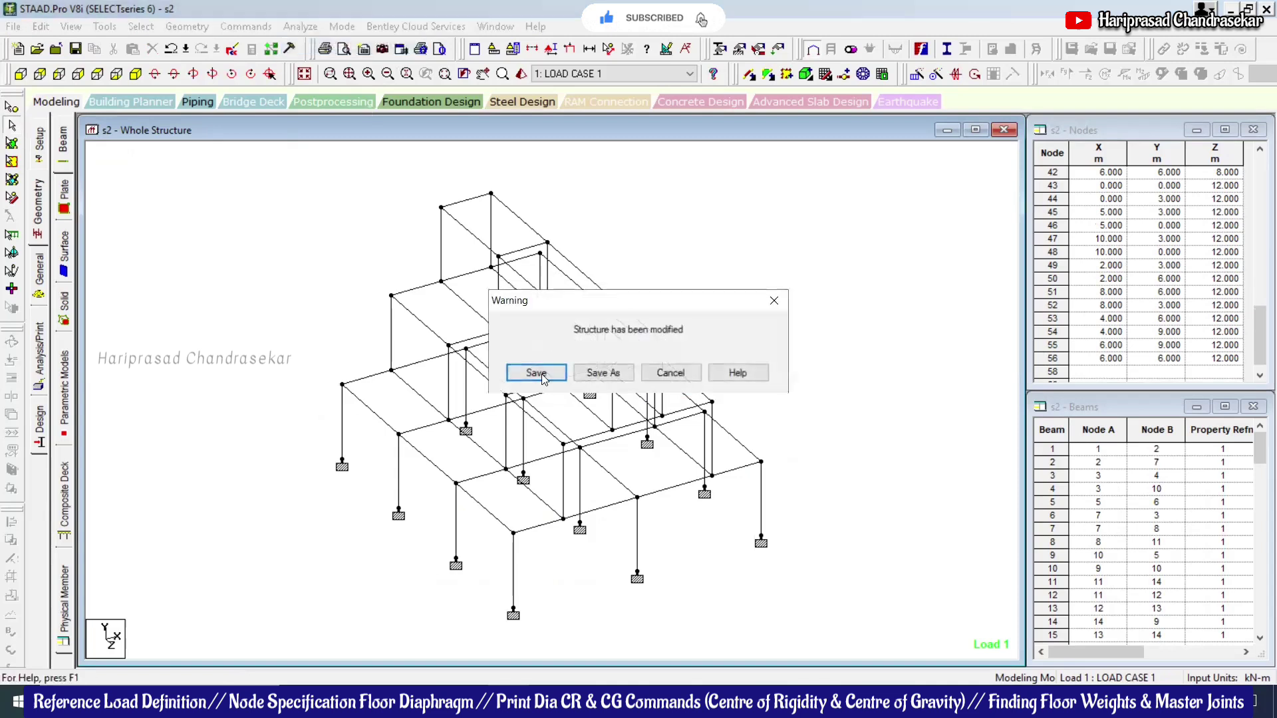
left_click(539, 372)
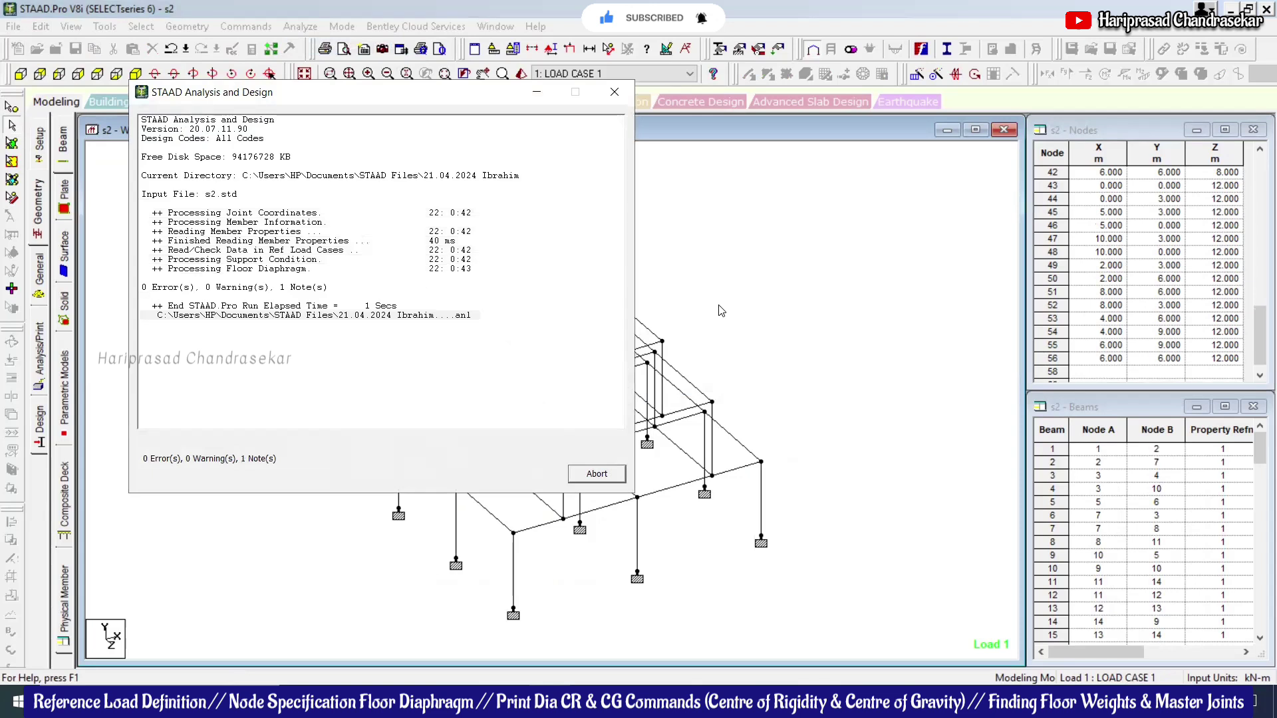
Step: Open the analysis output file, examine its note and the commands around the floor diaphragm entry, and close it
left_click(588, 477)
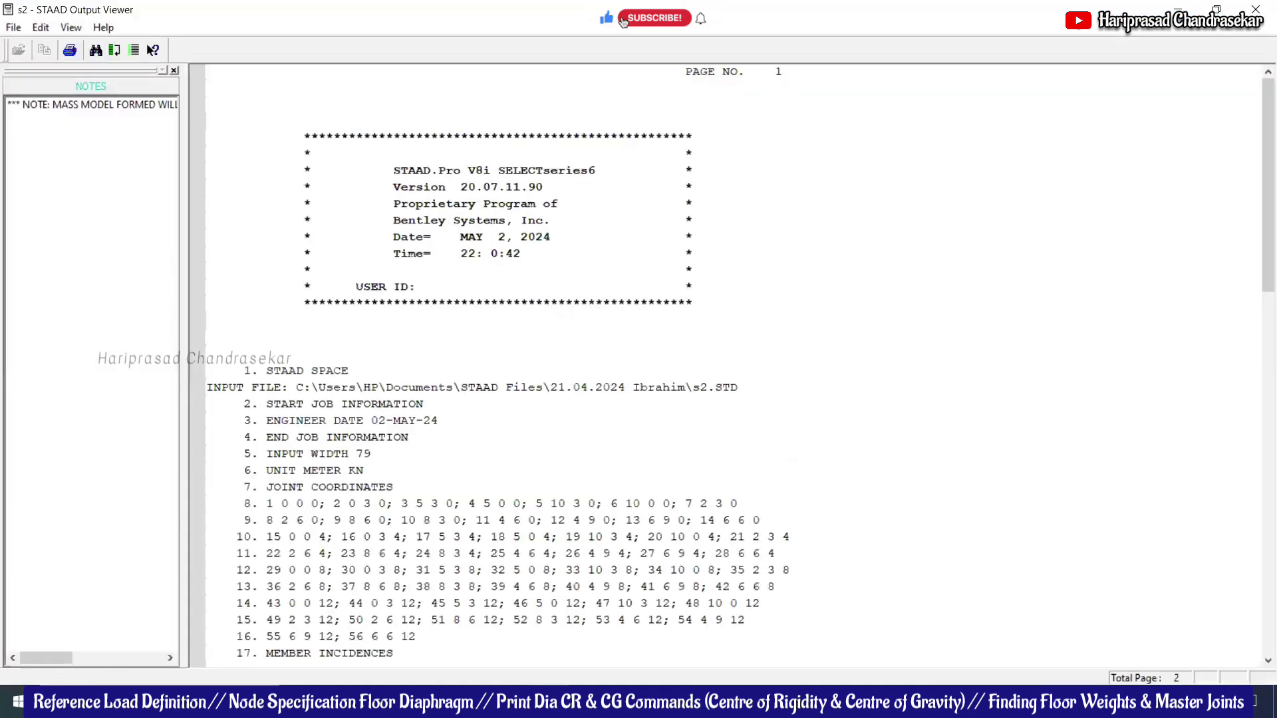
left_click(98, 513)
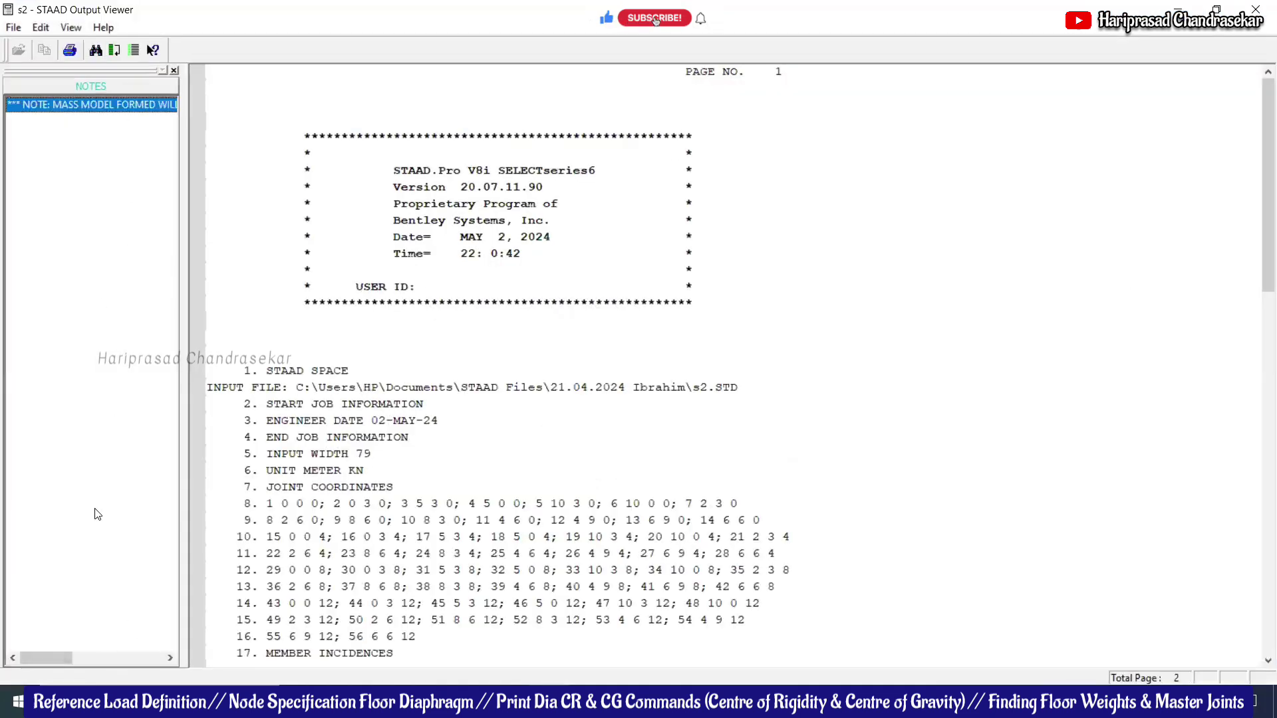
scroll(494, 413, "down", 9)
scroll(495, 412, "down", 11)
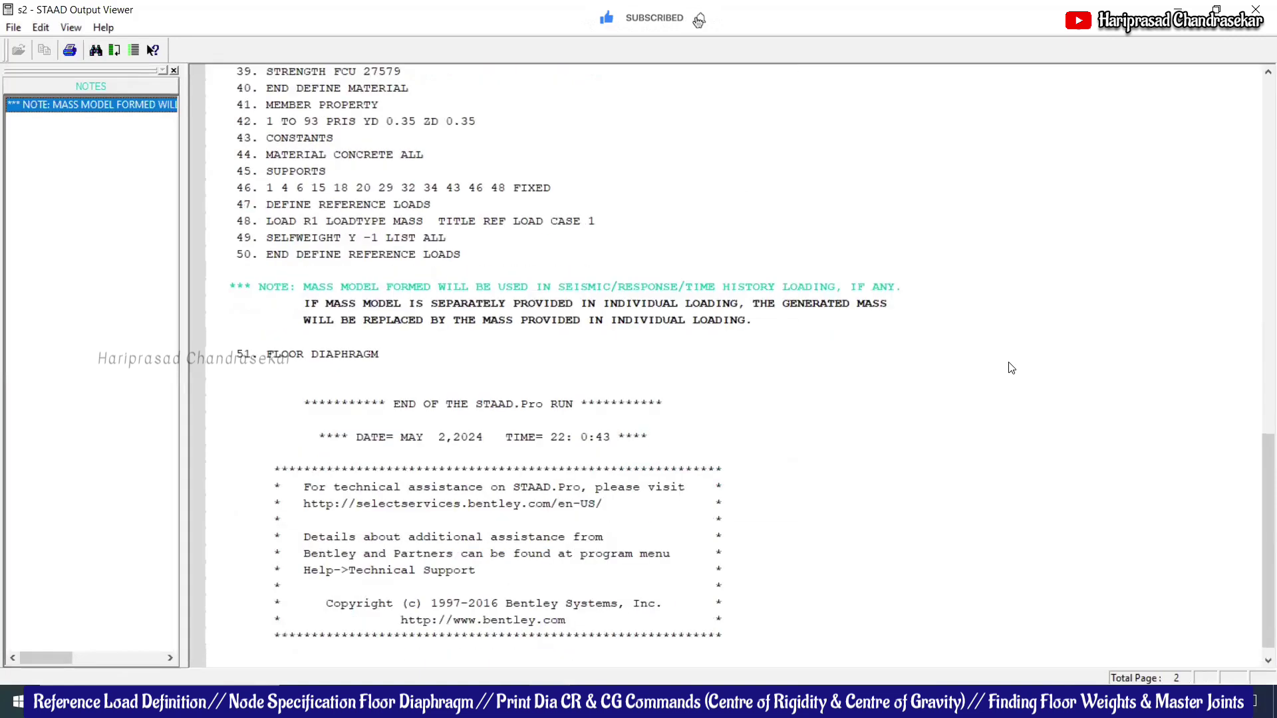
scroll(1034, 230, "up", 6)
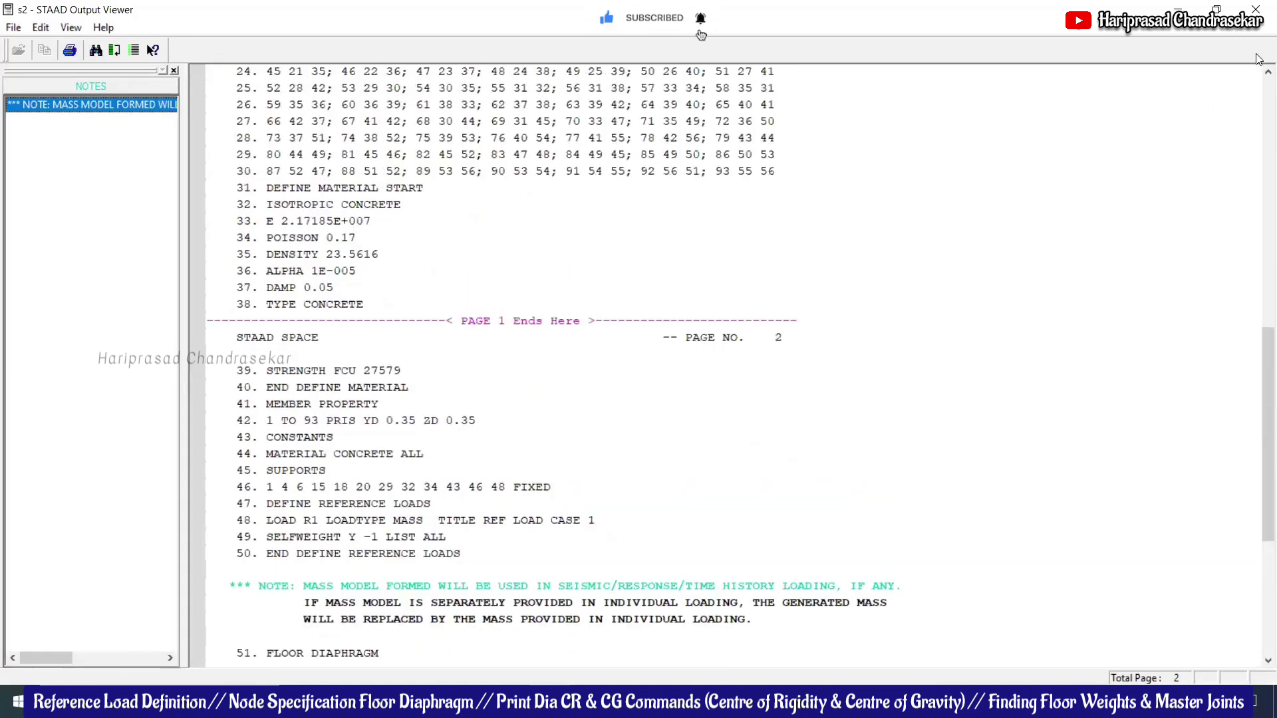
scroll(954, 334, "down", 6)
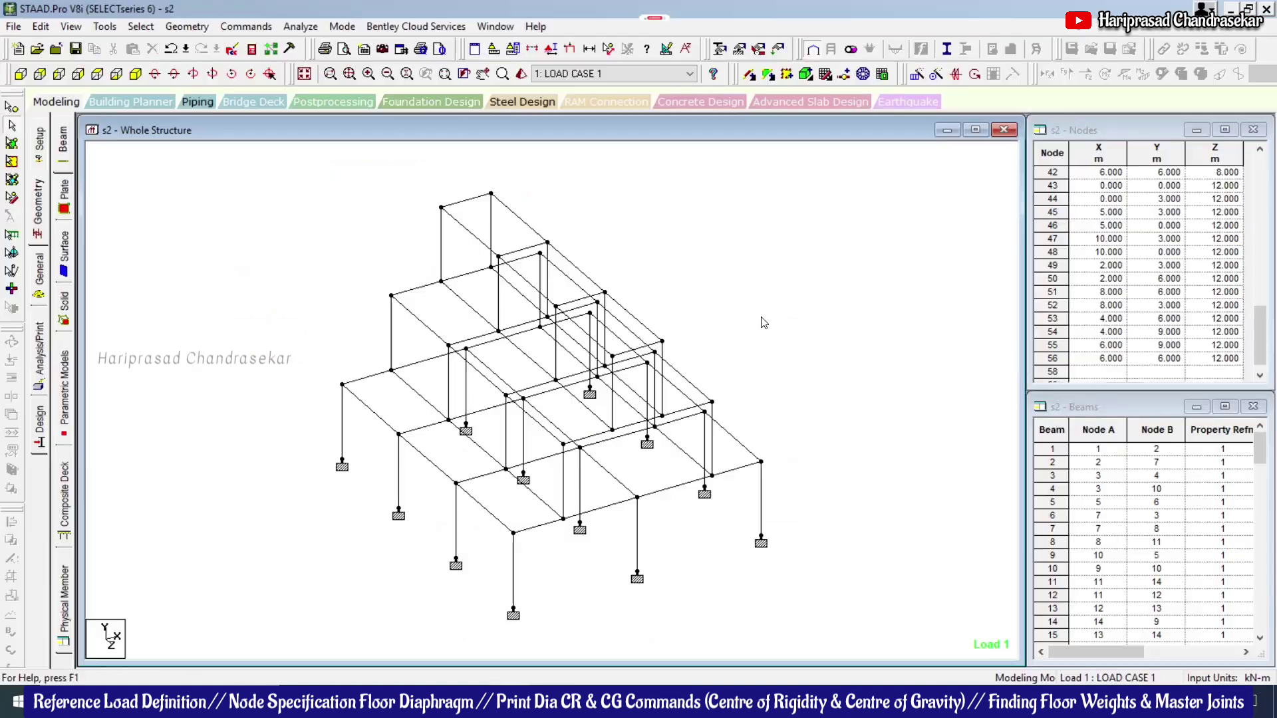
left_click(1255, 9)
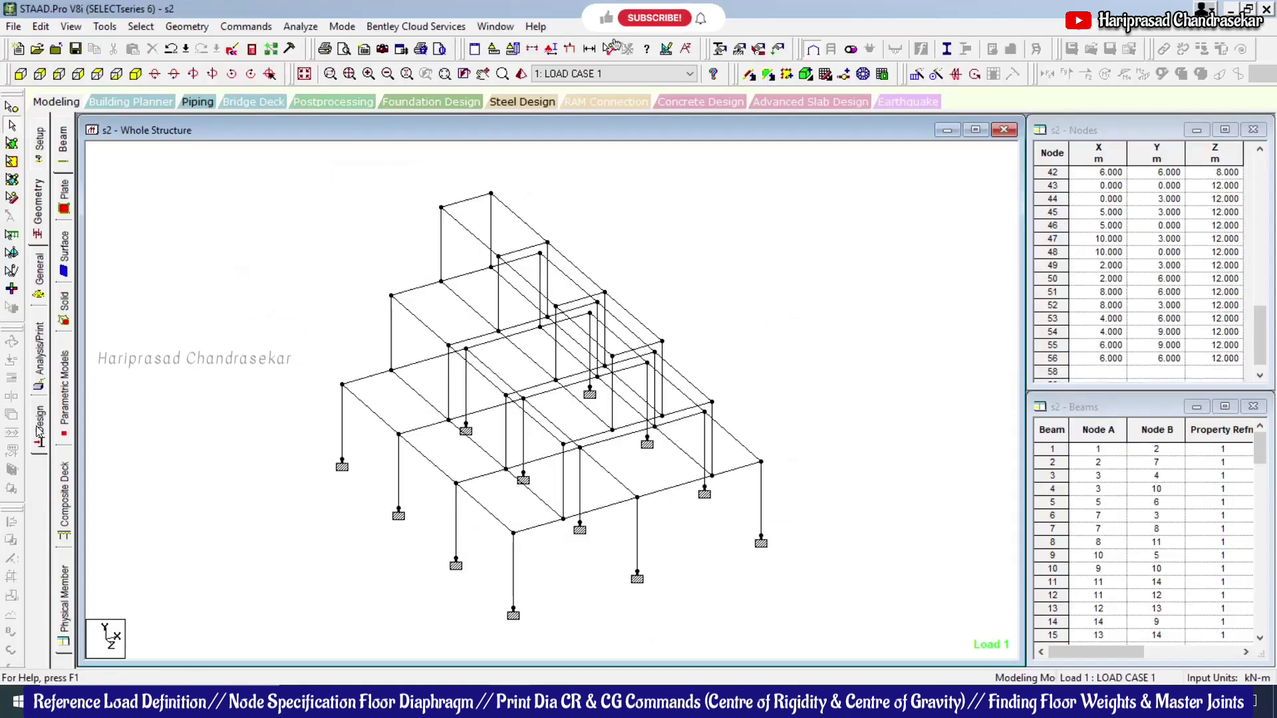
Step: Add a second Perform Analysis command with the All print option to the end of the analysis commands
left_click(40, 370)
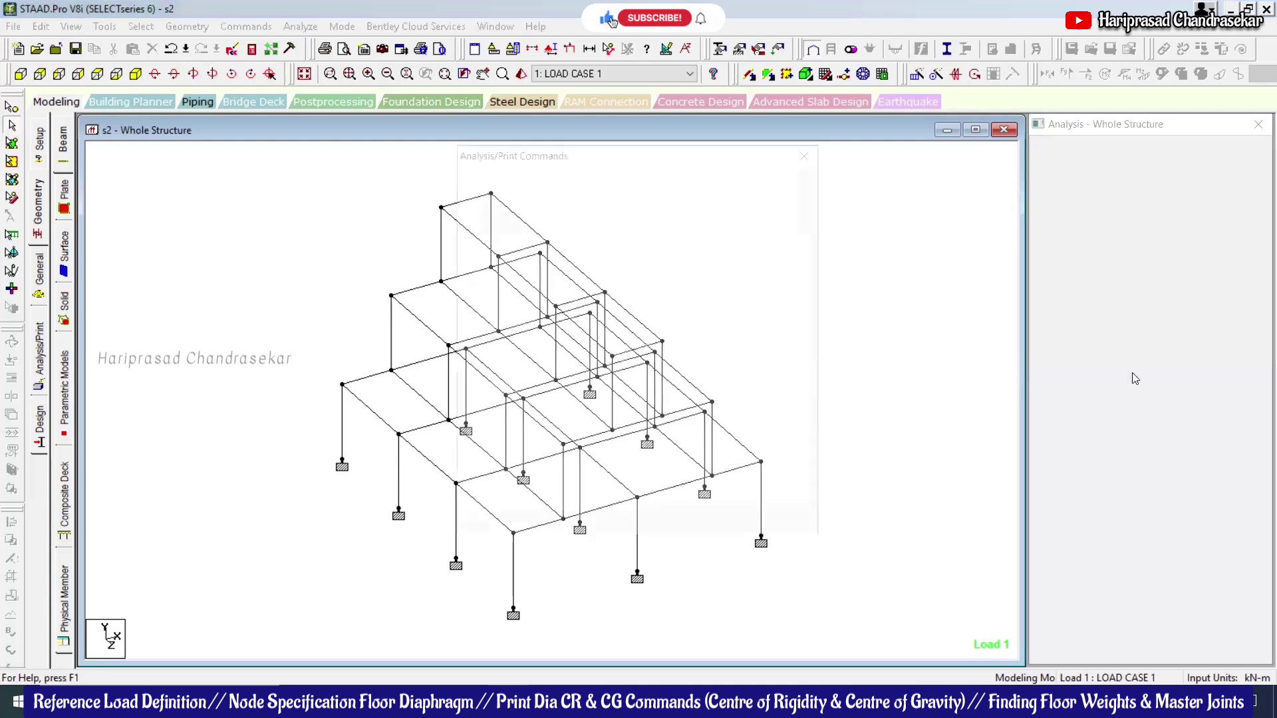
left_click(557, 395)
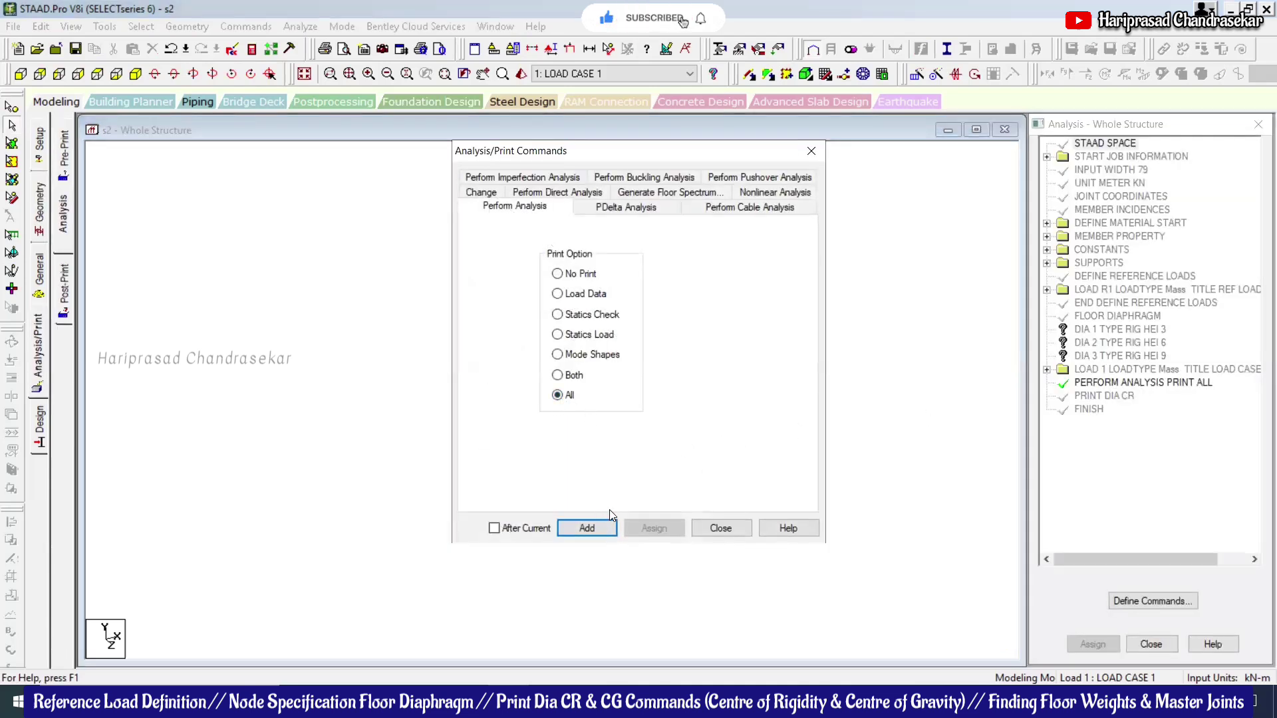
left_click(585, 527)
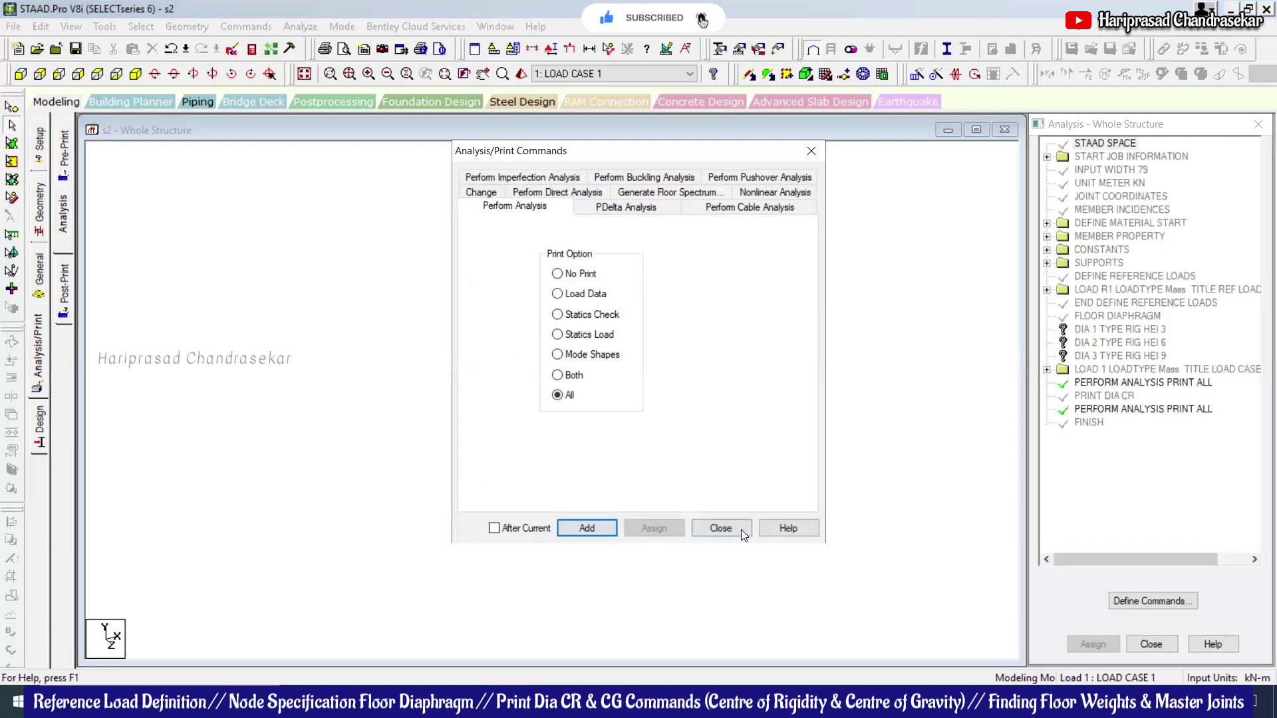
left_click(721, 528)
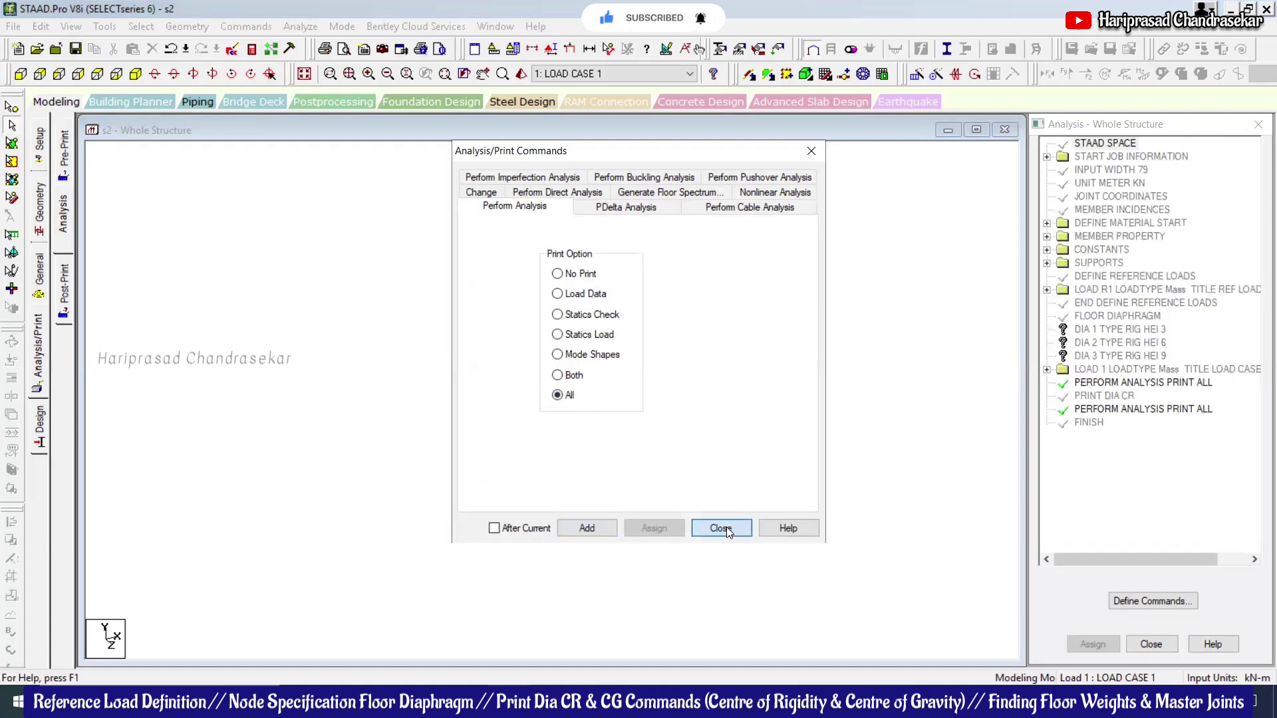
left_click(1088, 342)
left_click(1098, 332)
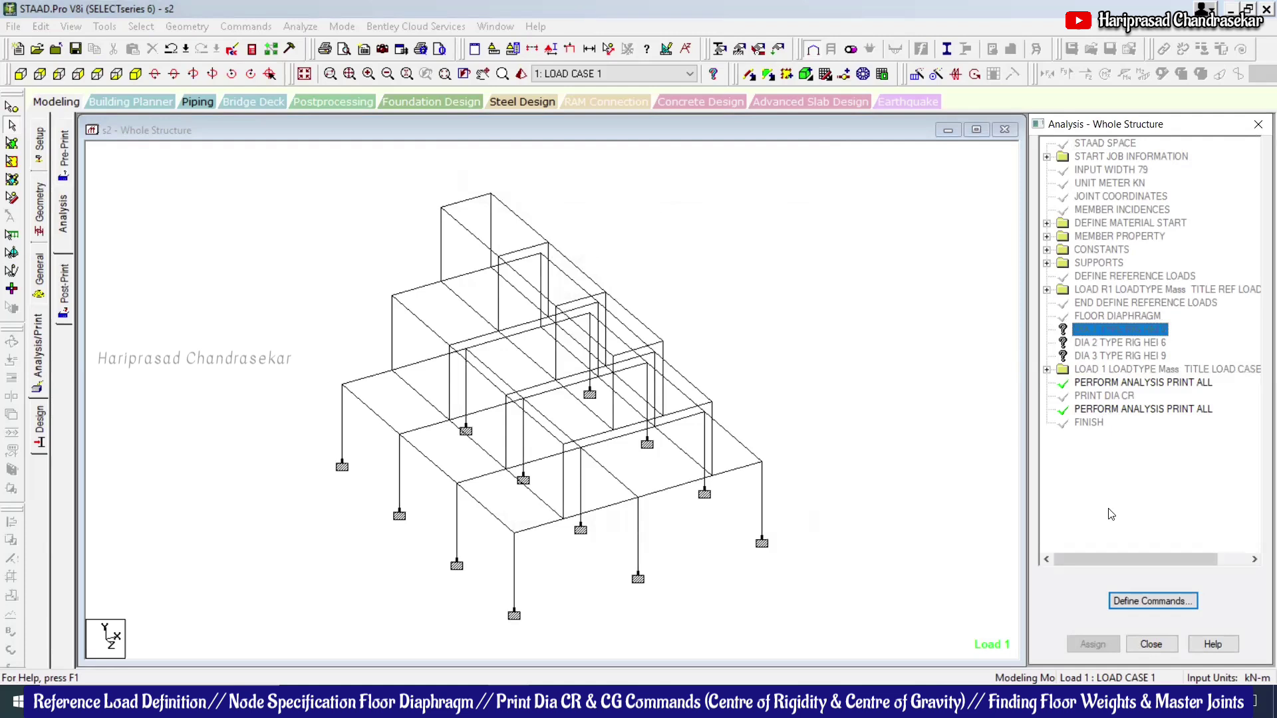
left_click(1145, 600)
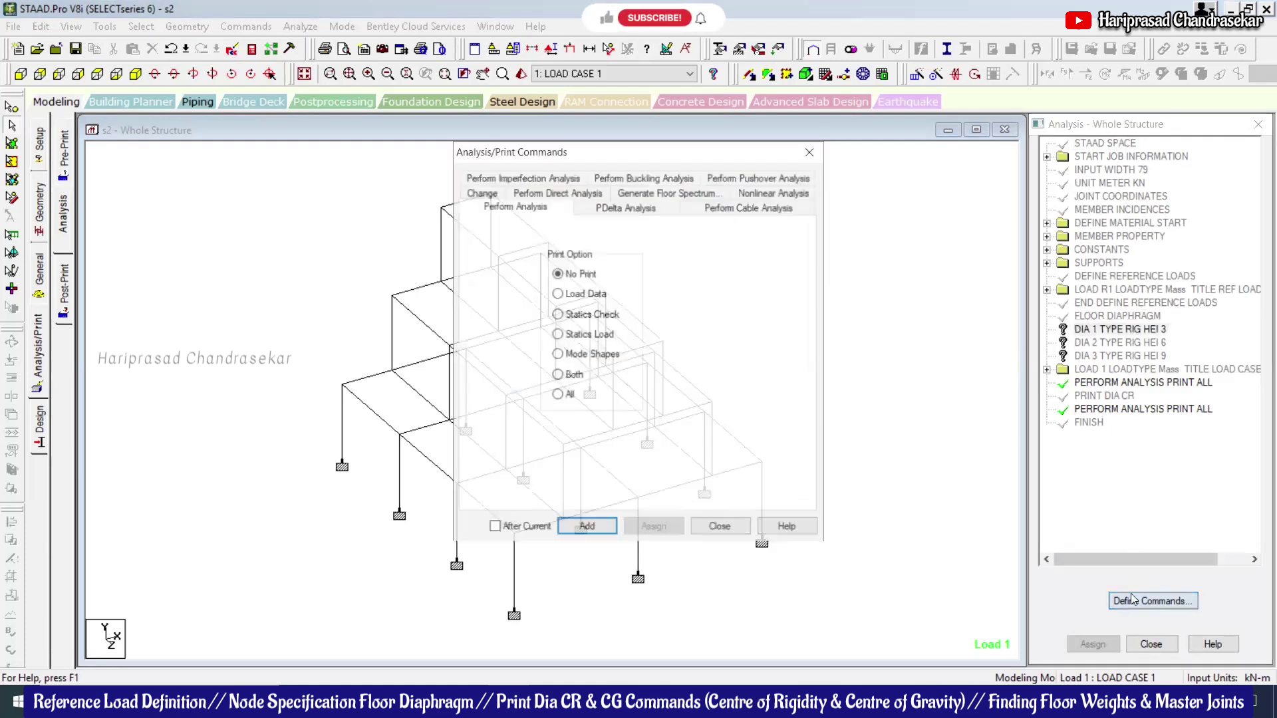
left_click(744, 526)
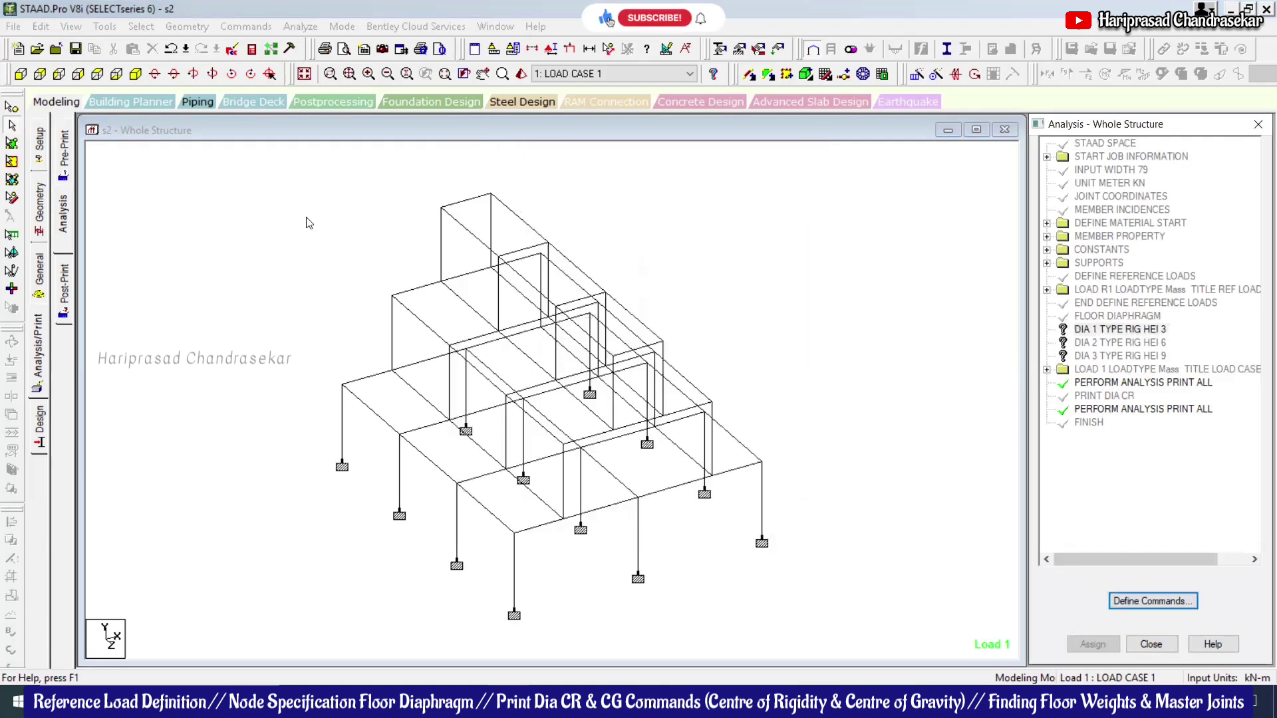
Step: Check which nodes the three rigid floor diaphragm specifications at heights 3, 6 and 9 are assigned to by highlighting their geometry
left_click(72, 105)
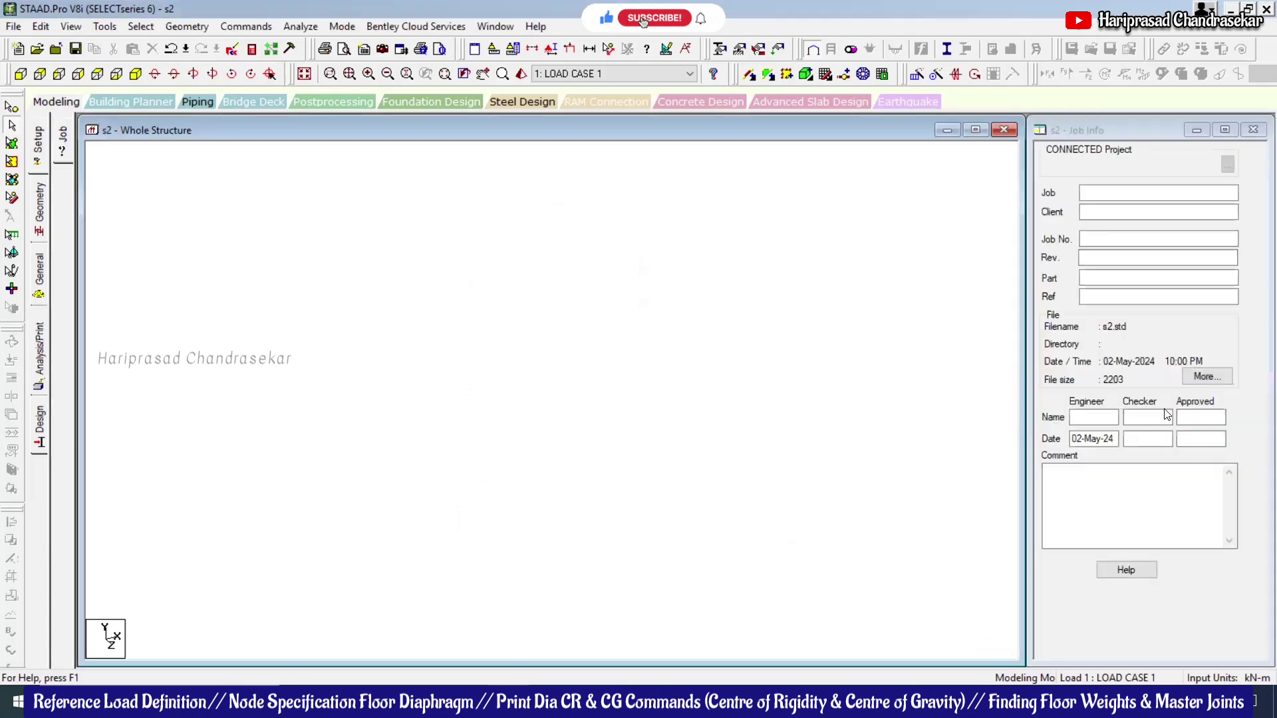
left_click(41, 292)
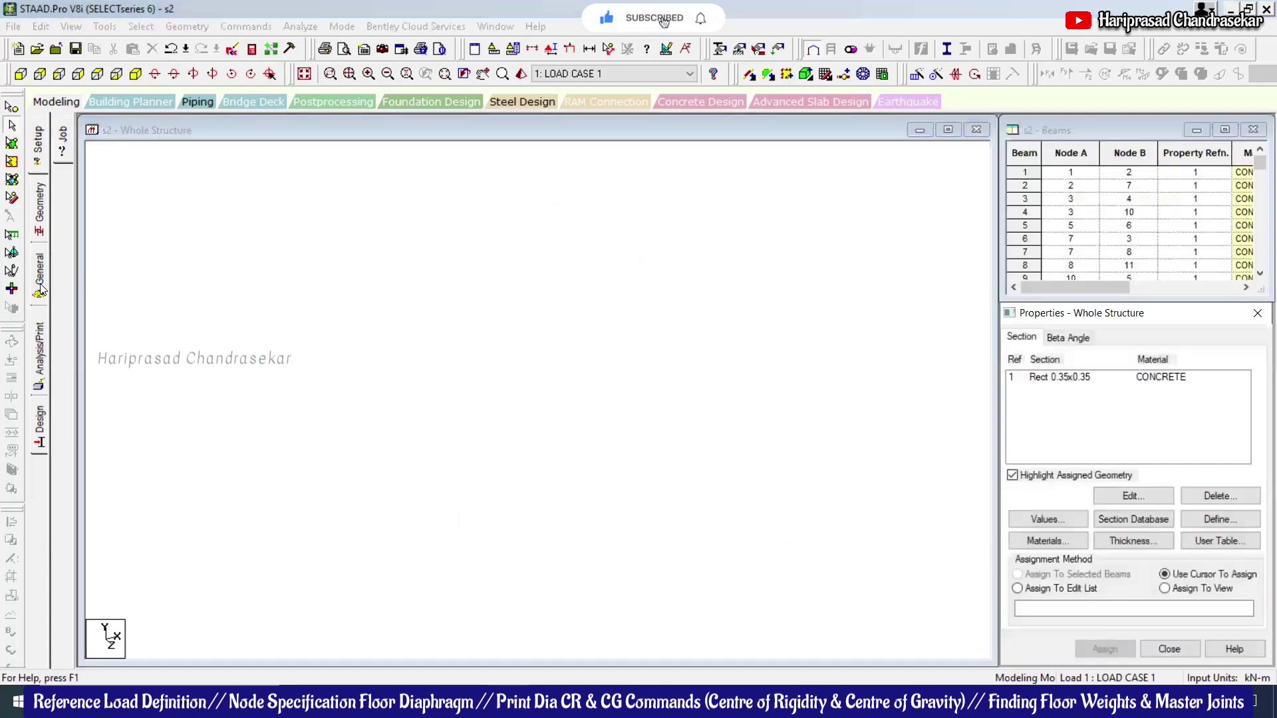
left_click(66, 214)
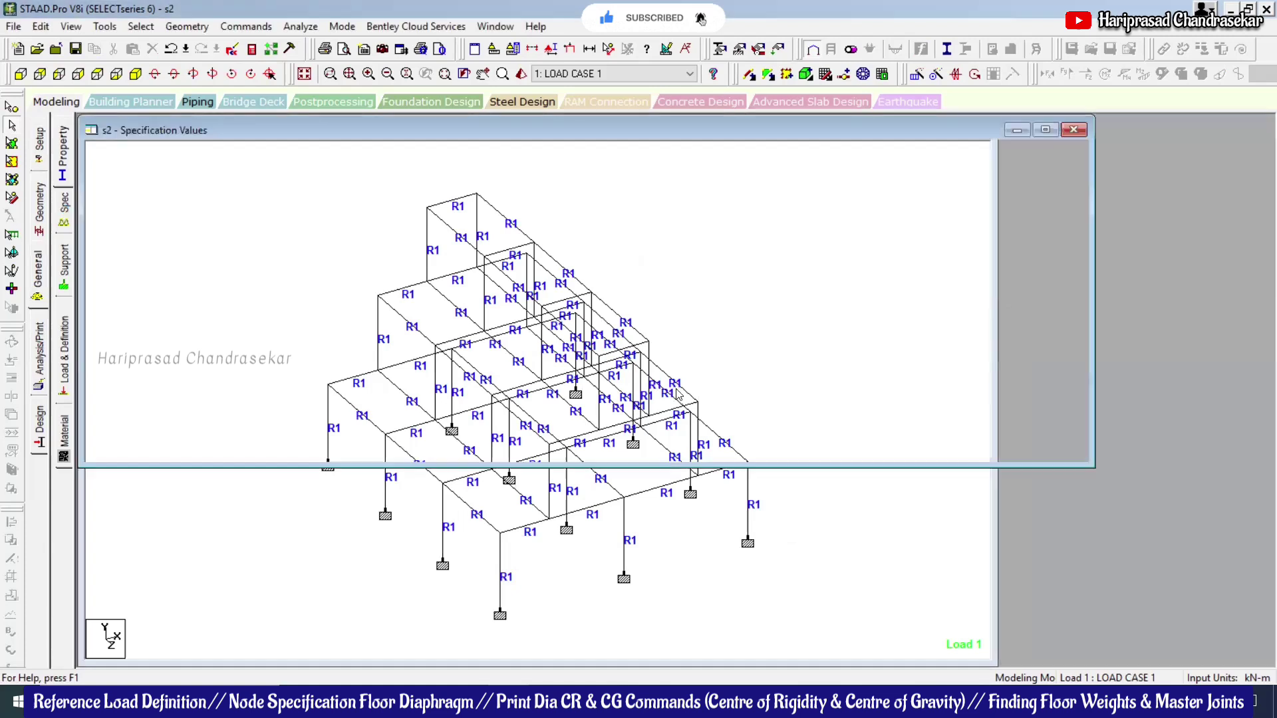
left_click(1115, 361)
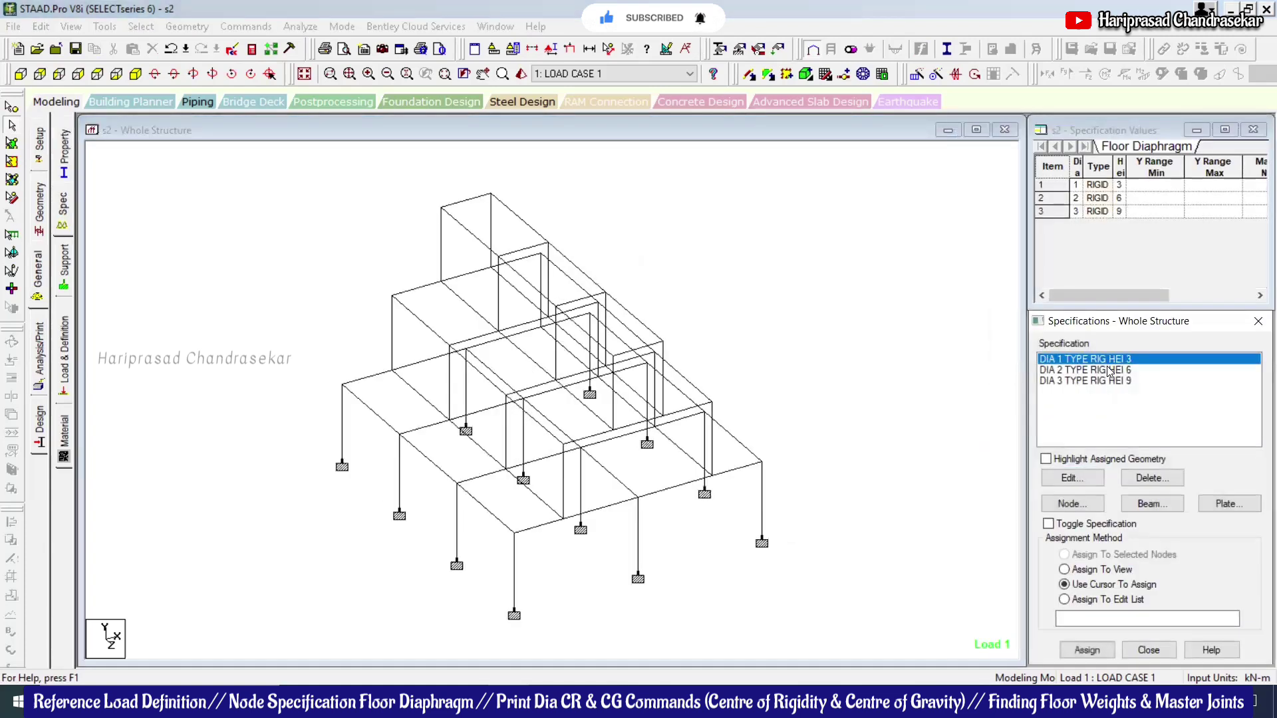
left_click(1070, 458)
left_click(1081, 370)
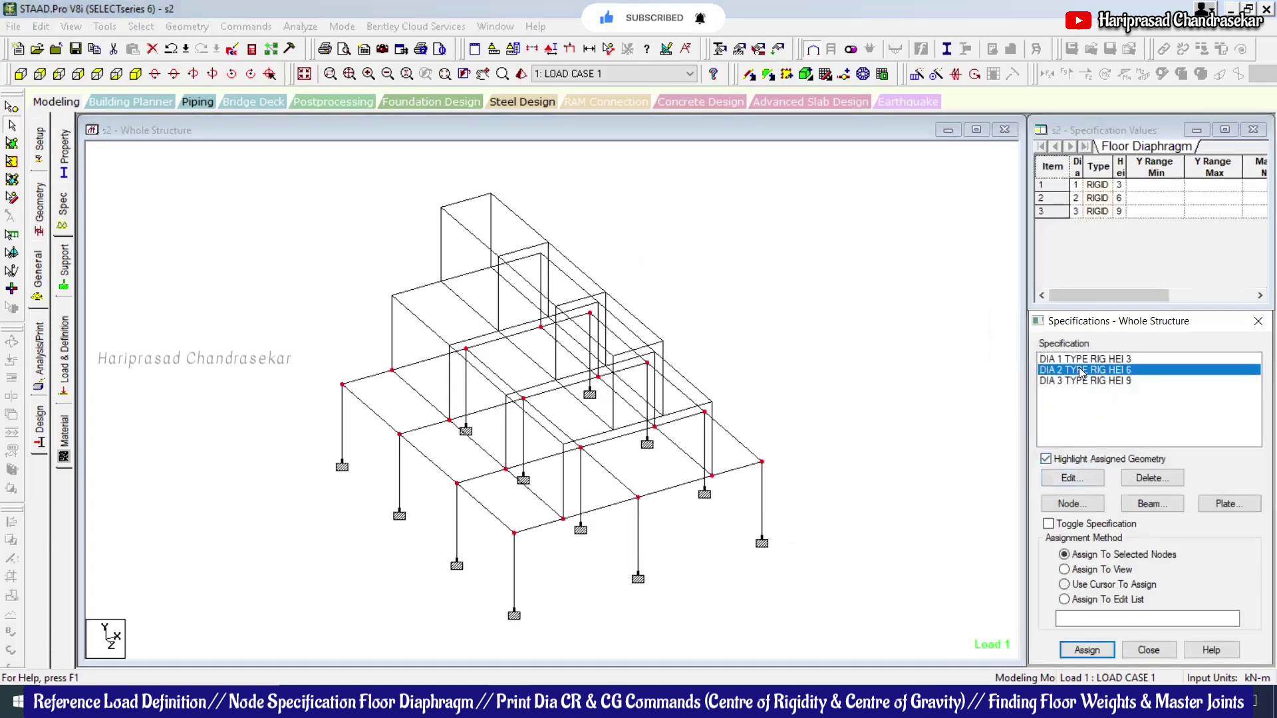
left_click(1080, 380)
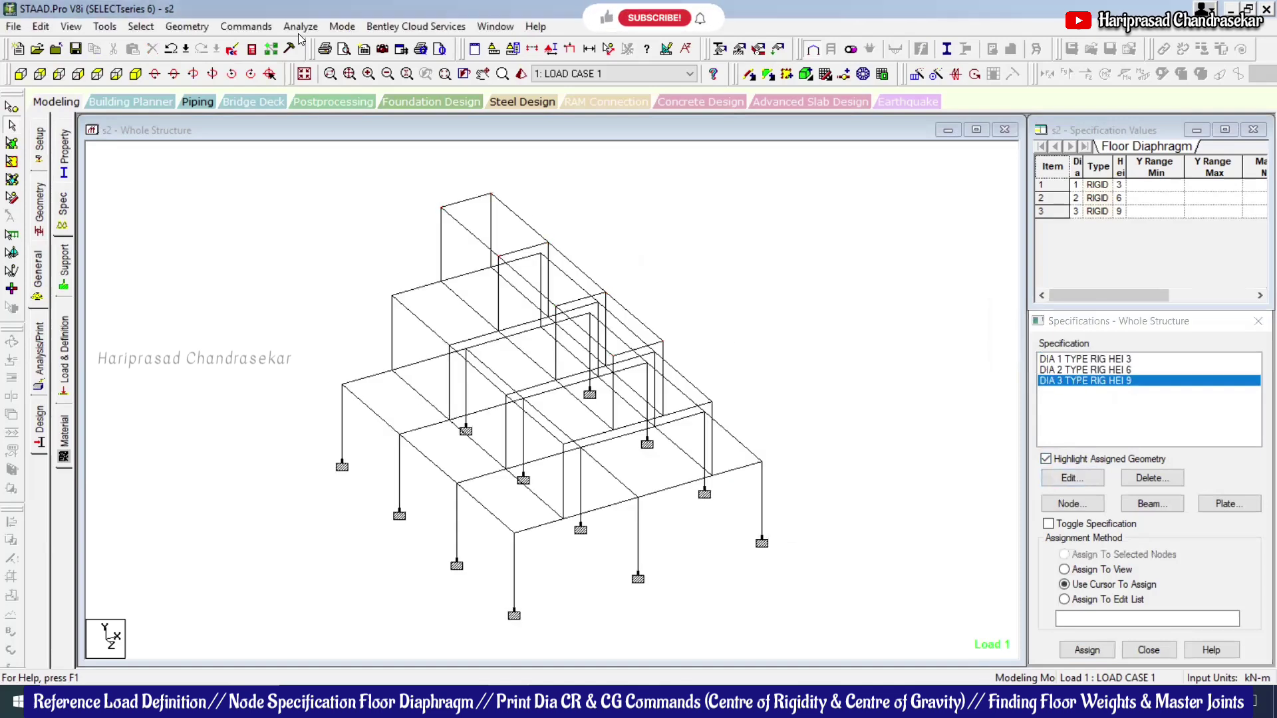
Step: Run the analysis with the modified structure saved, then view the output file and close it
left_click(301, 26)
left_click(312, 58)
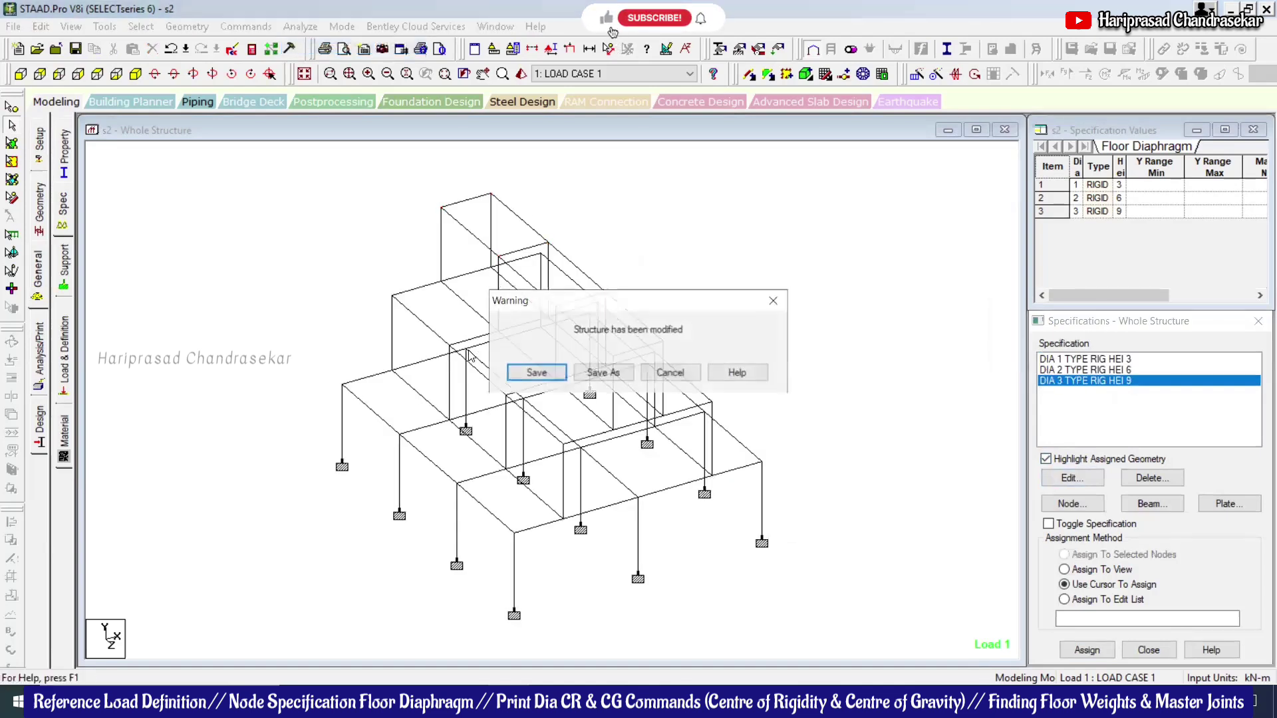
left_click(544, 373)
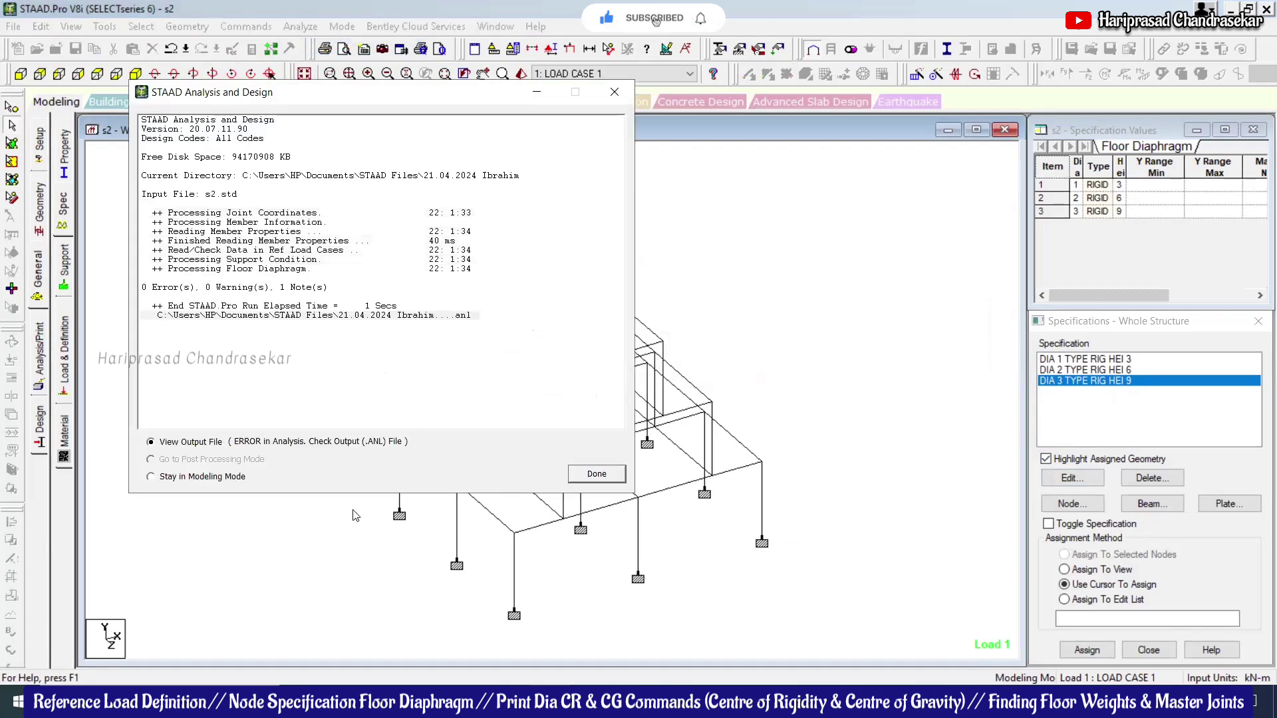
left_click(597, 473)
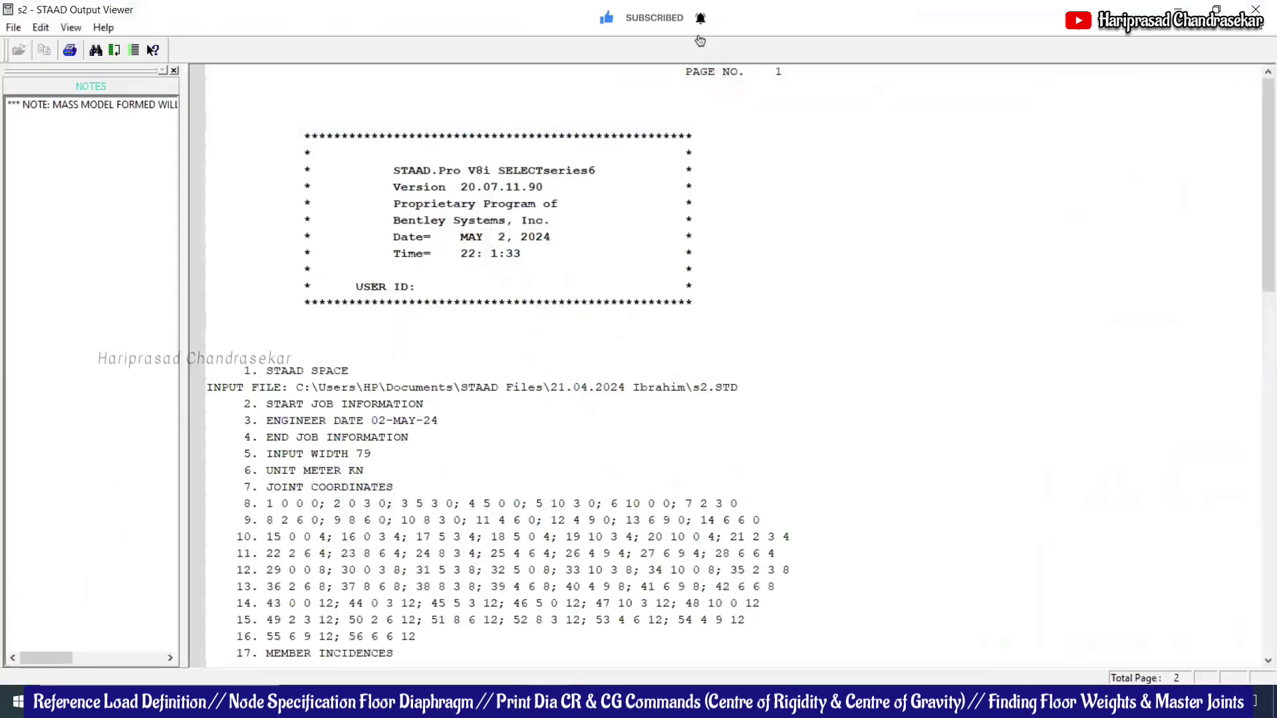
left_click(1256, 9)
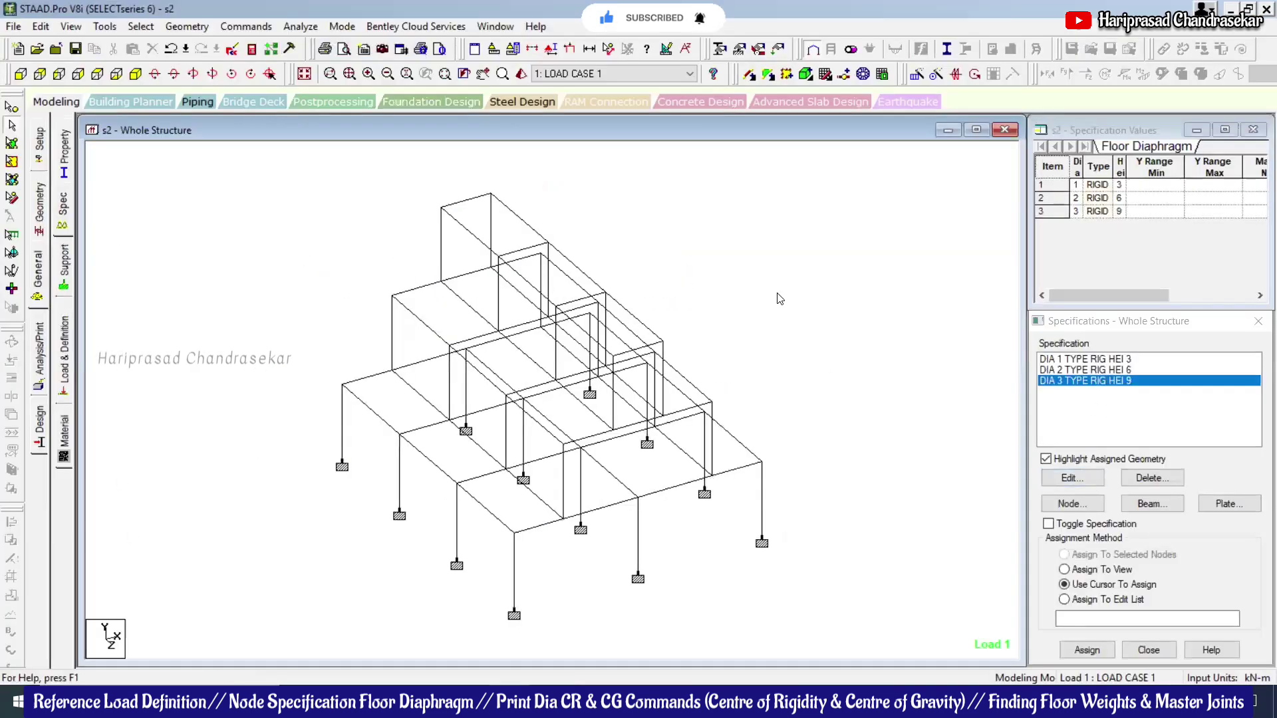
Step: Add a "print cg" line after the second PERFORM ANALYSIS PRINT ALL in the s2.std command file and close the editor
left_click(1084, 359)
key("alt+u")
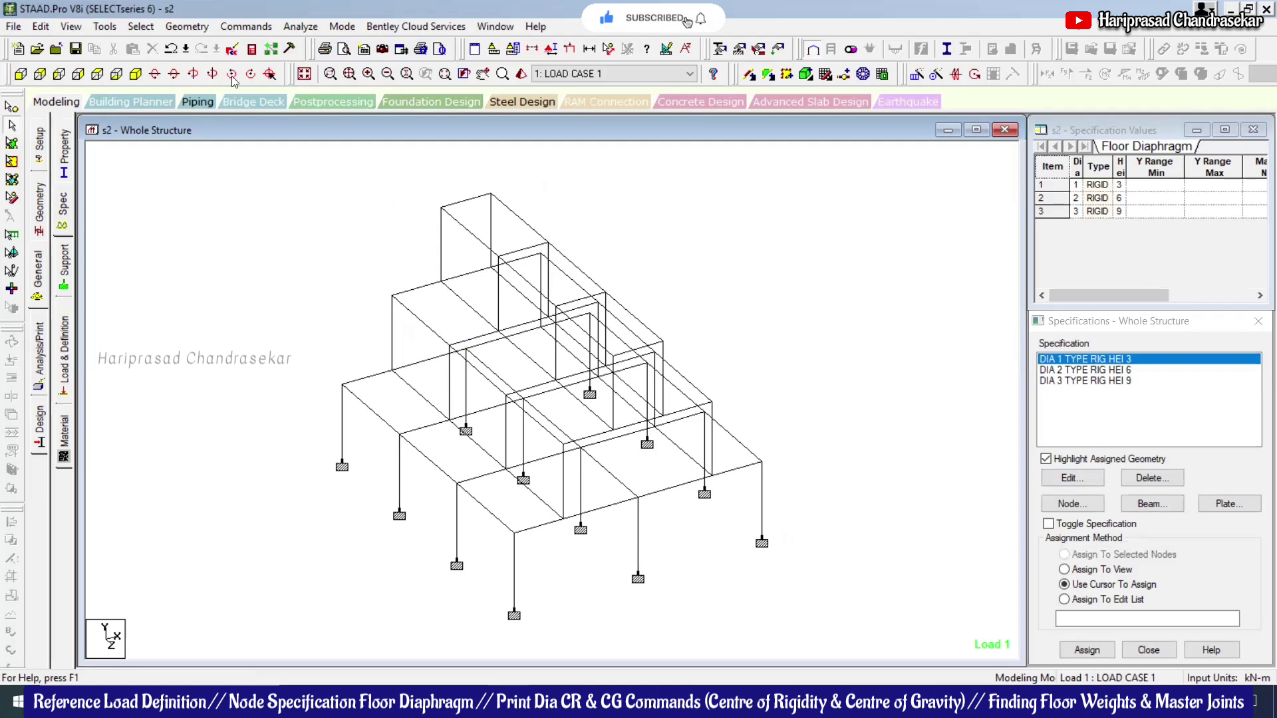
left_click(251, 55)
left_click(230, 51)
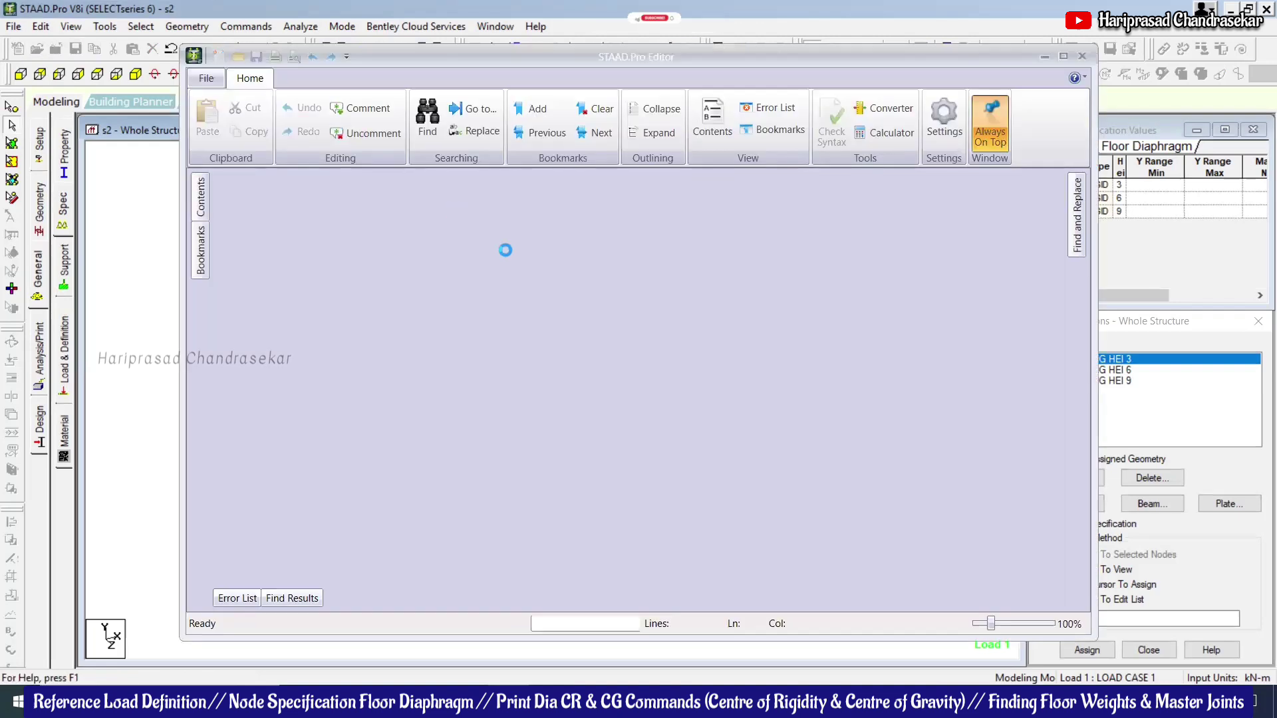
scroll(577, 363, "down", 10)
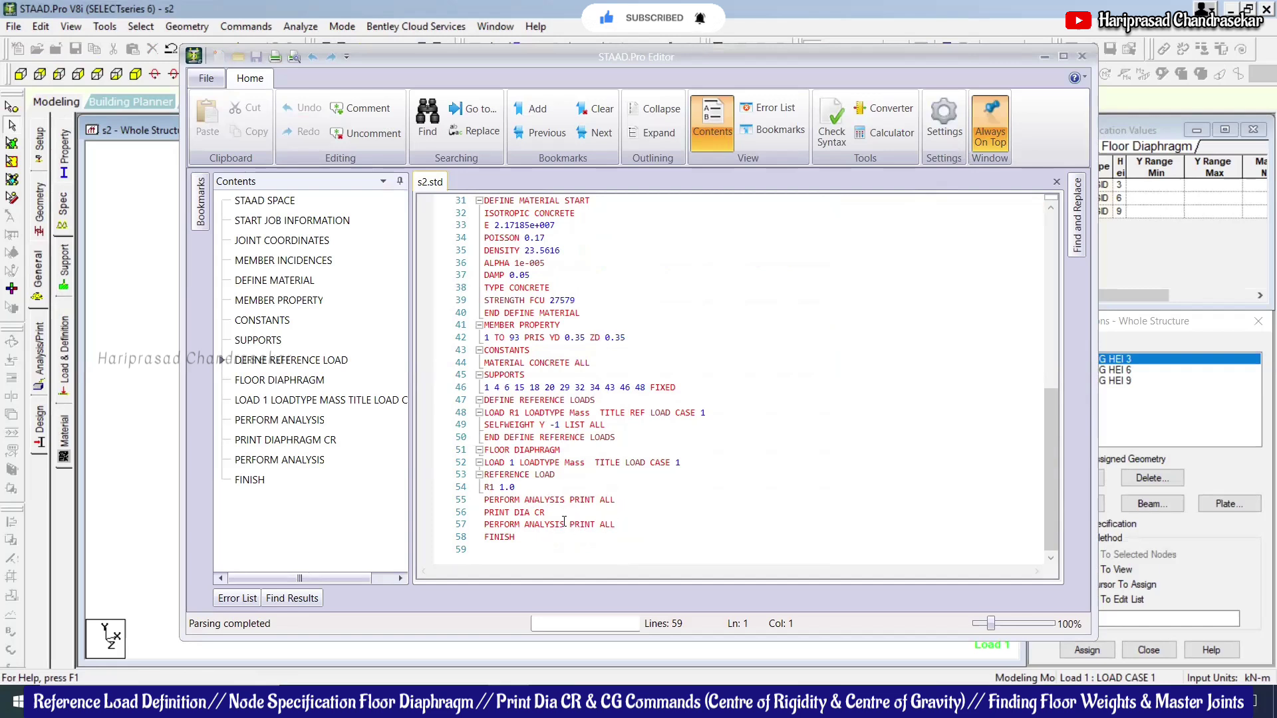
left_click(618, 524)
key("Return")
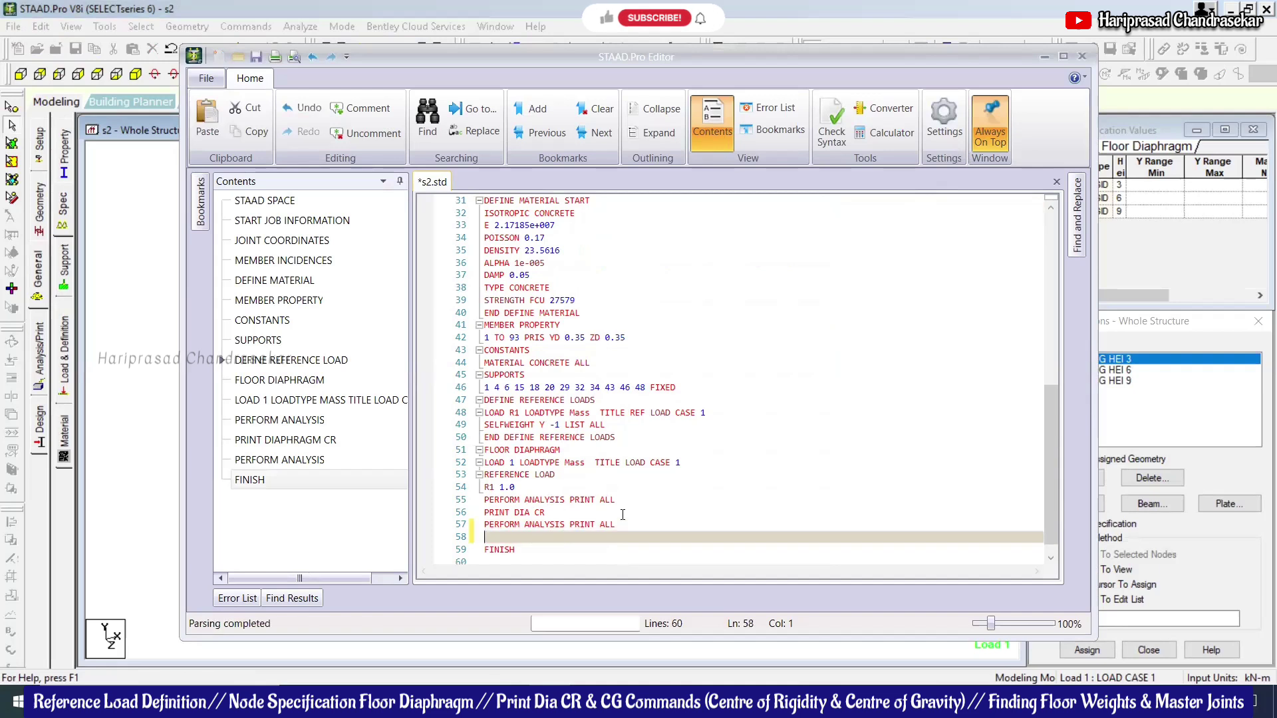
type("print")
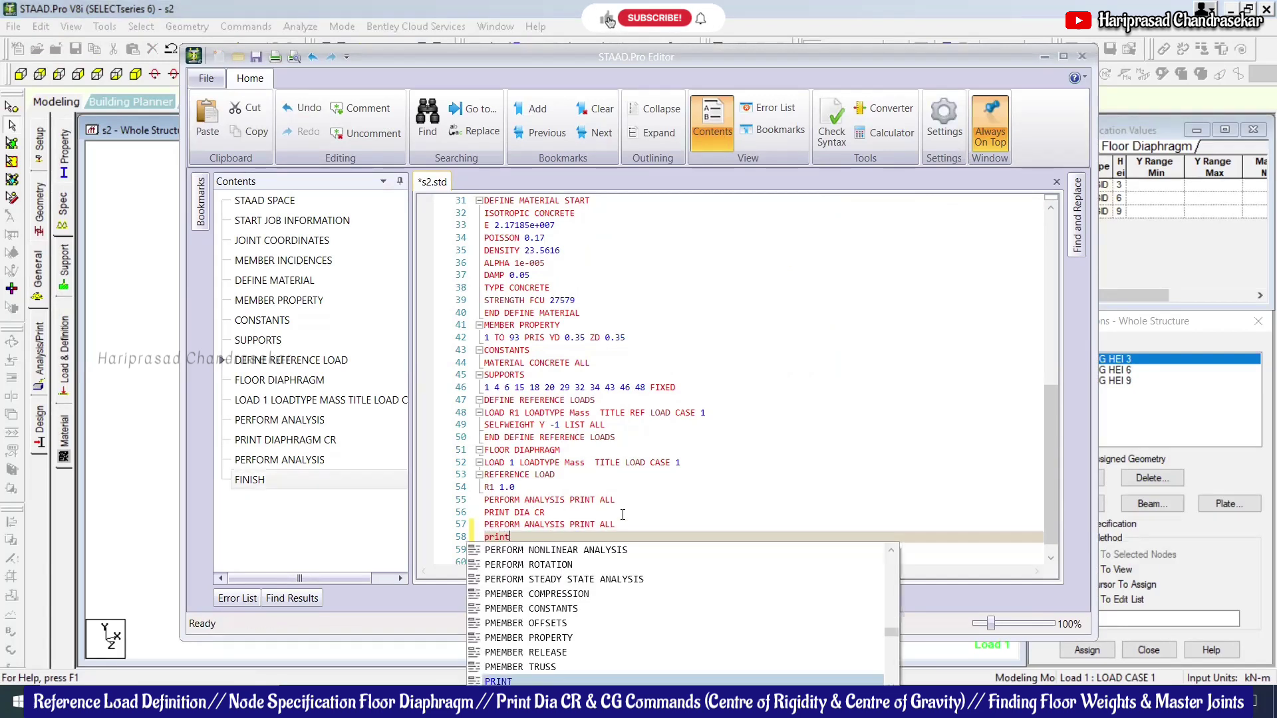
type(" cg")
left_click(1081, 58)
left_click(589, 370)
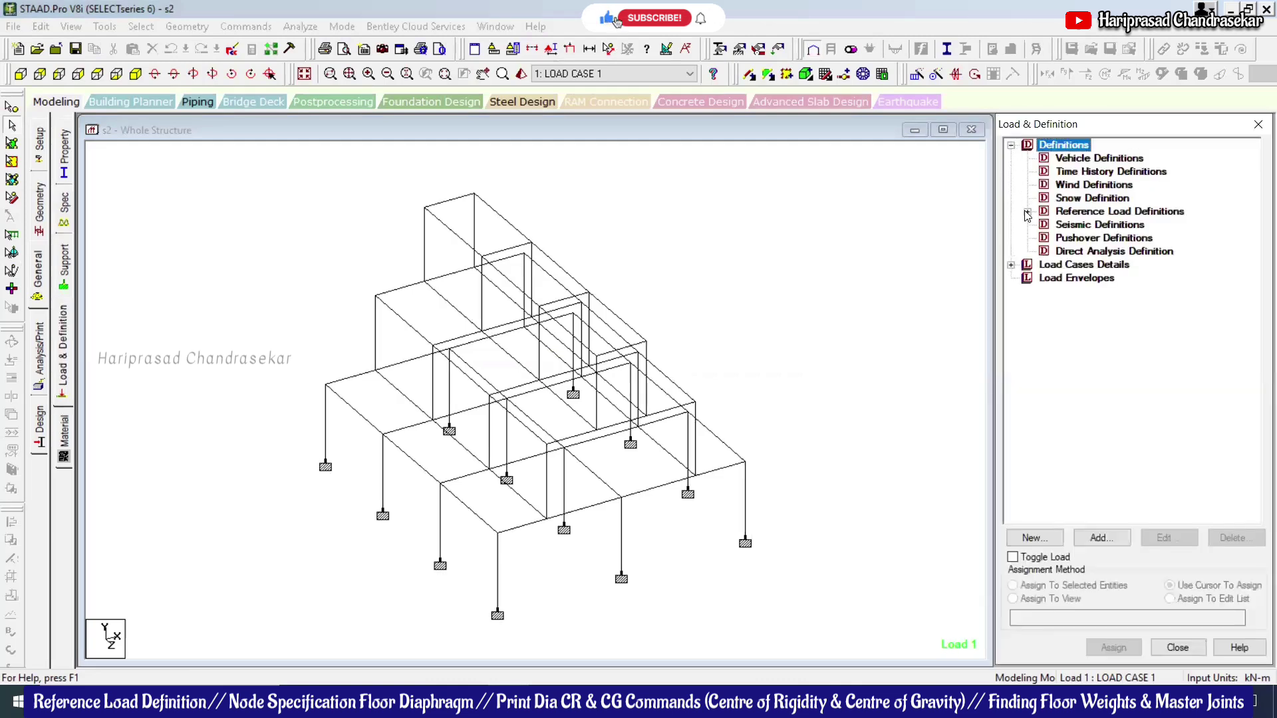
Step: Review the selfweight assigned in reference load R1 and the reference load item inside load case 1
left_click(1027, 215)
left_click(1051, 227)
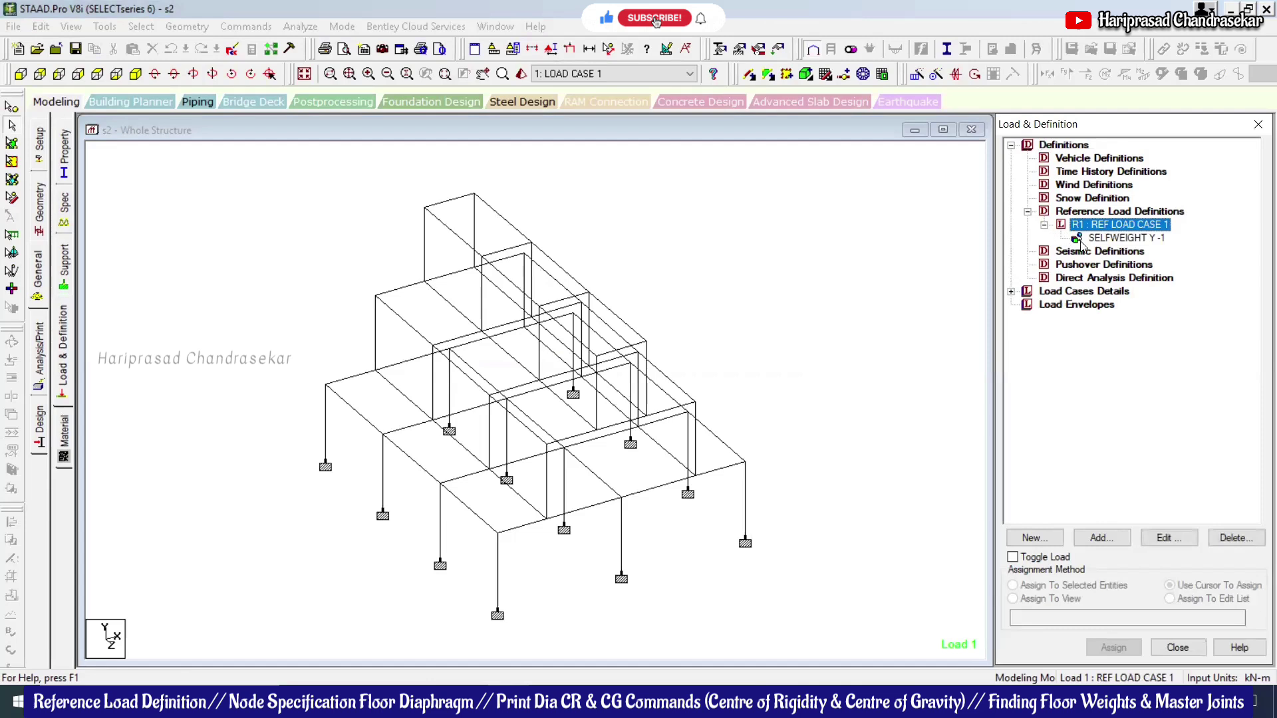
left_click(1105, 239)
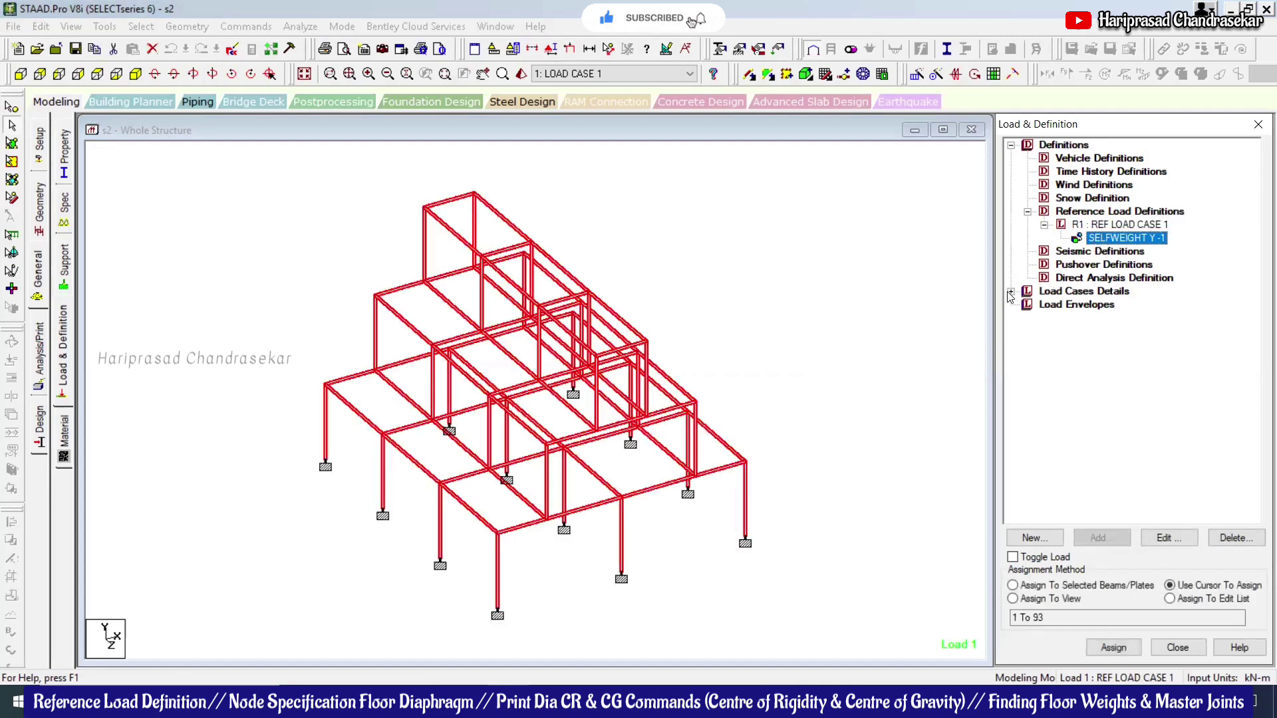
left_click(1010, 292)
left_click(1027, 305)
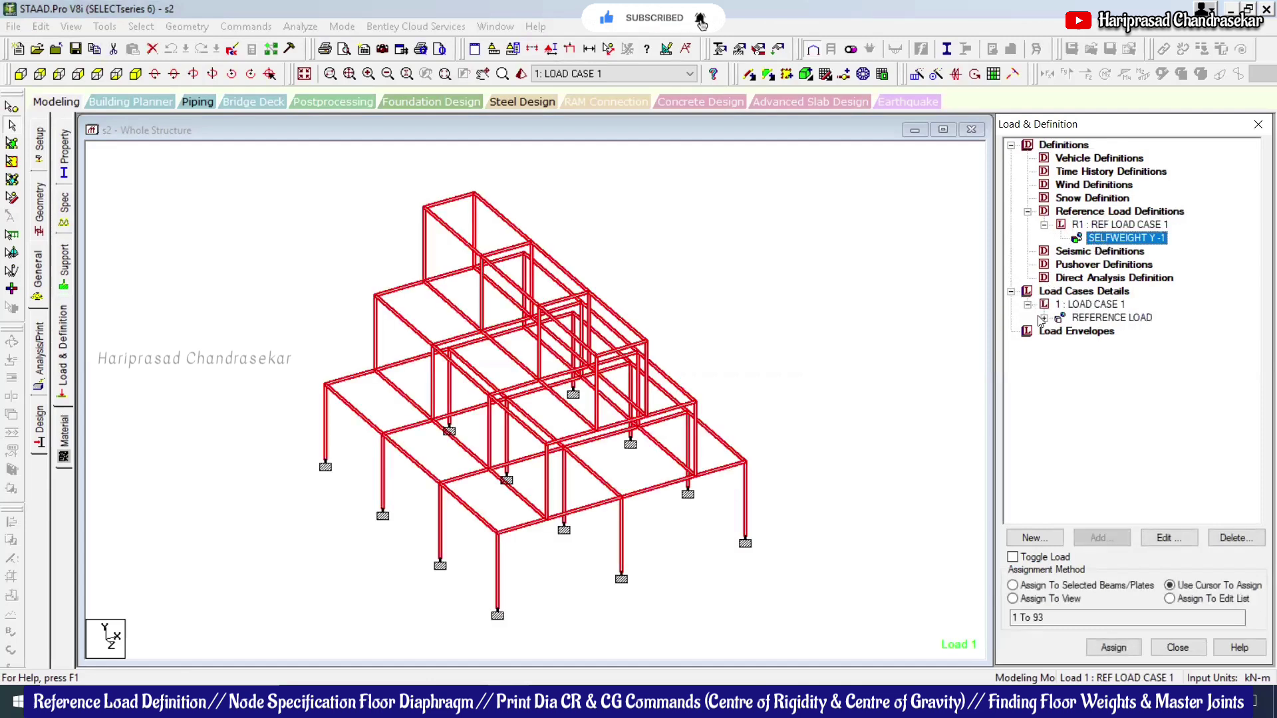
left_click(1043, 319)
left_click(1096, 331)
left_click(884, 304)
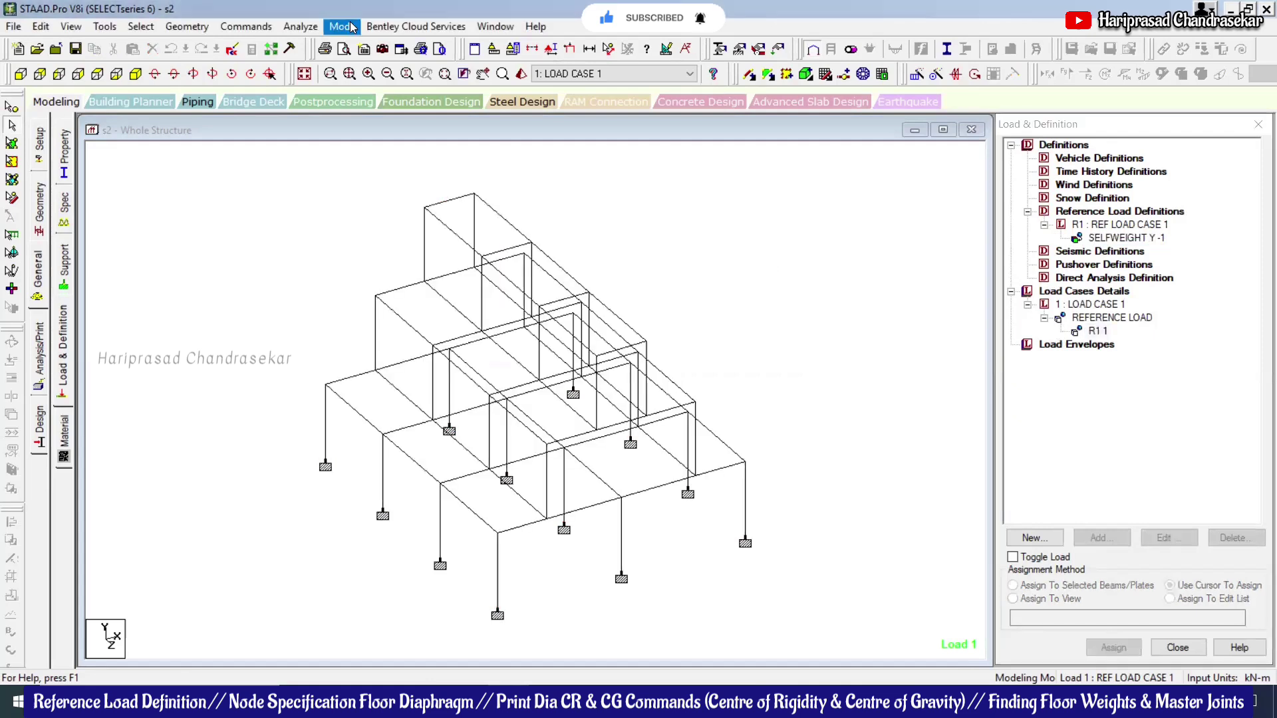
Step: Run the analysis again and open its output file
left_click(301, 27)
left_click(342, 51)
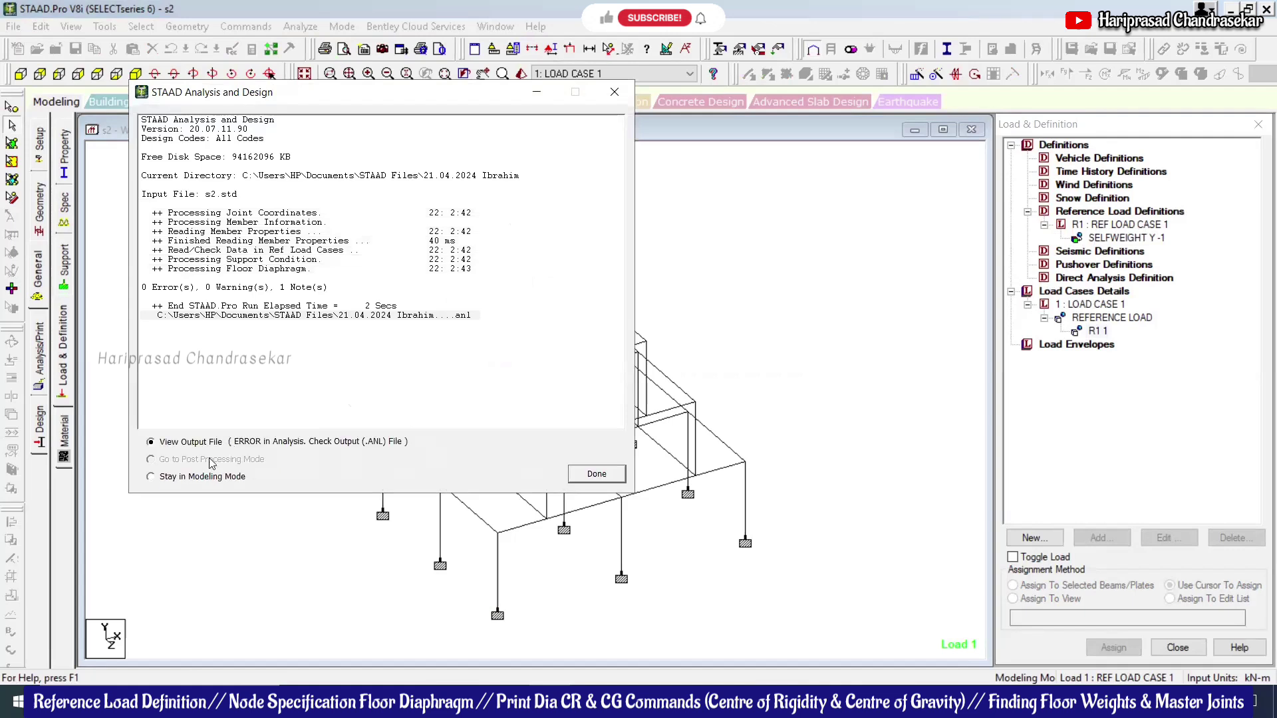
key("Return")
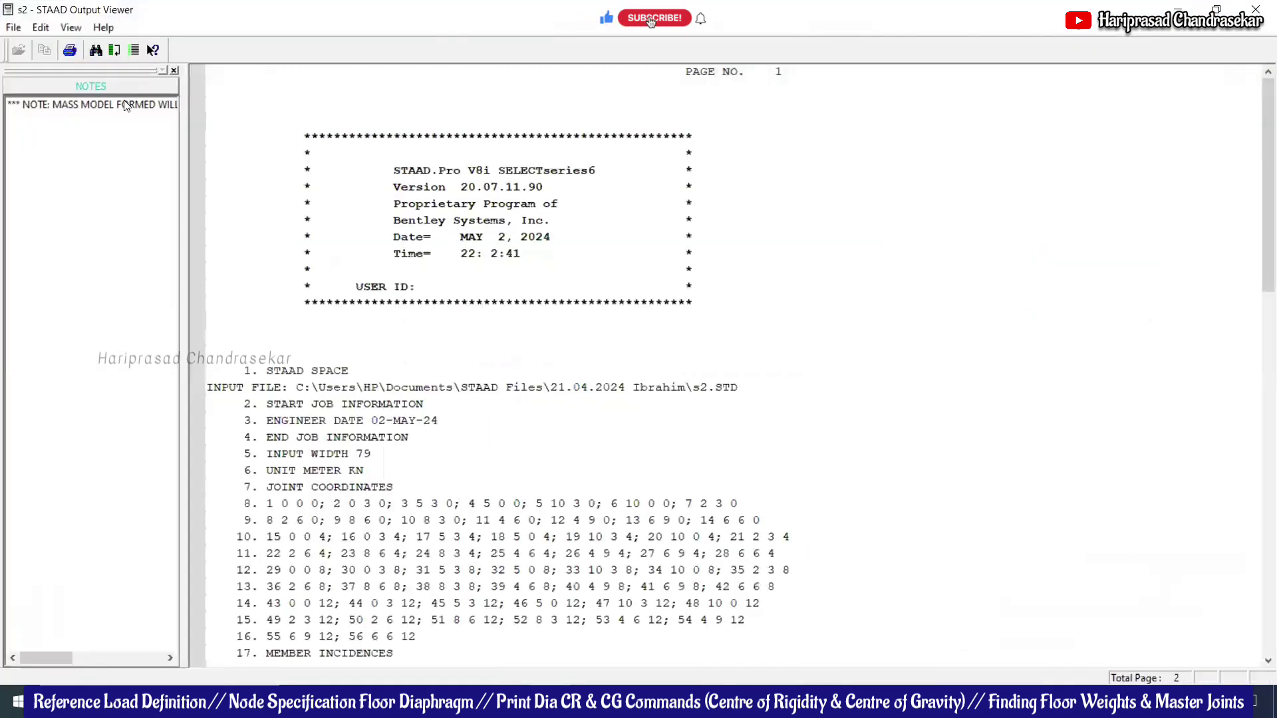
Step: Examine the mass model note and the commands around the floor diaphragm line in the output, then close the output viewer
left_click(126, 104)
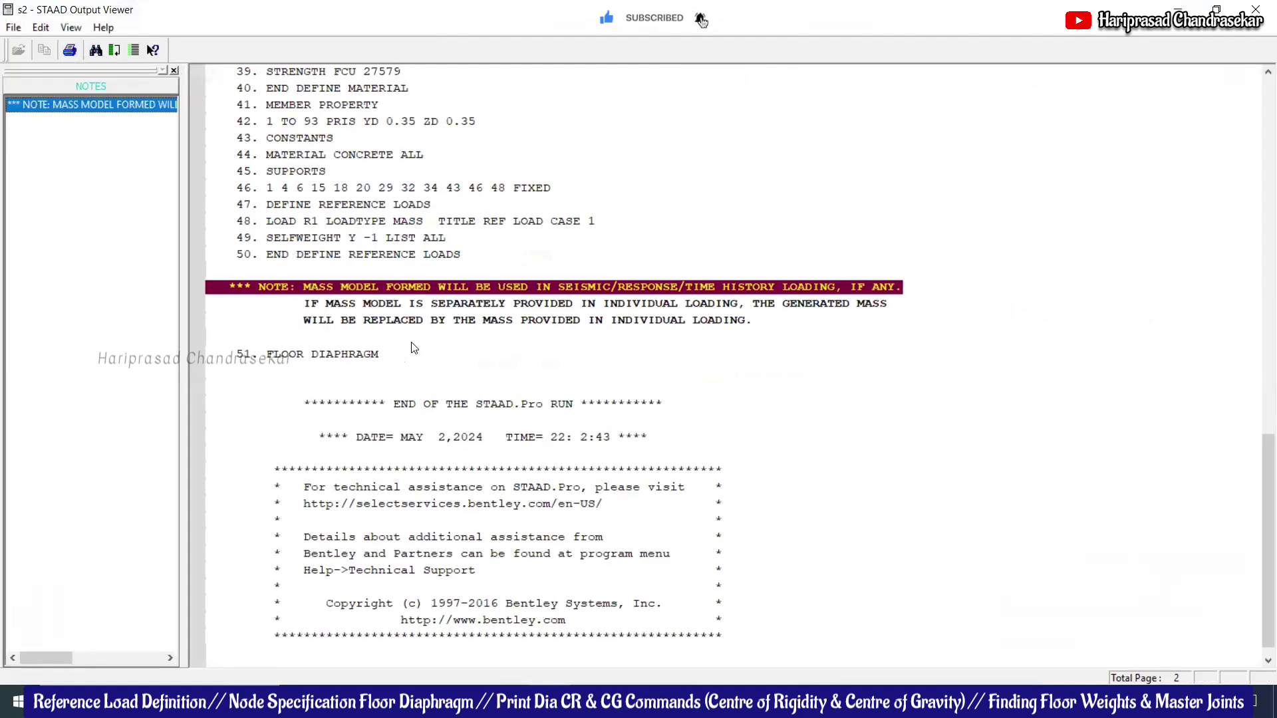
left_click(353, 353)
scroll(392, 285, "up", 1)
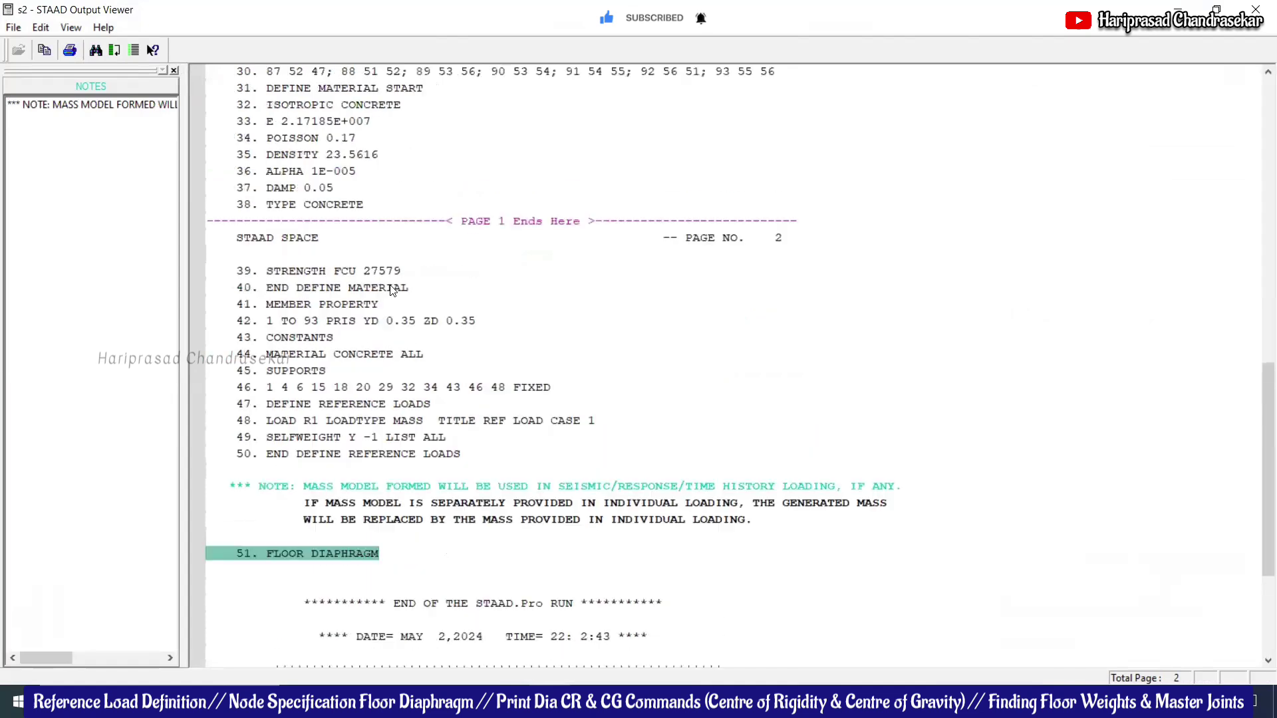
scroll(392, 286, "down", 1)
scroll(395, 282, "up", 20)
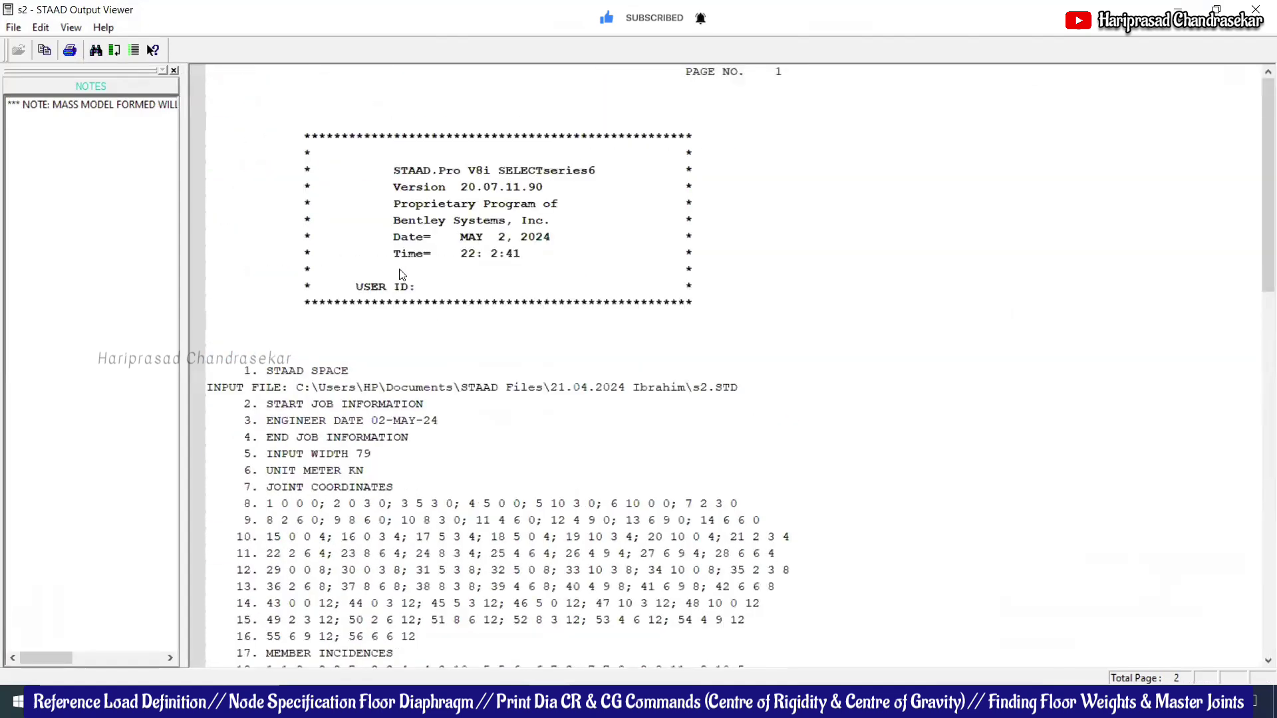
scroll(399, 276, "down", 9)
scroll(373, 276, "down", 10)
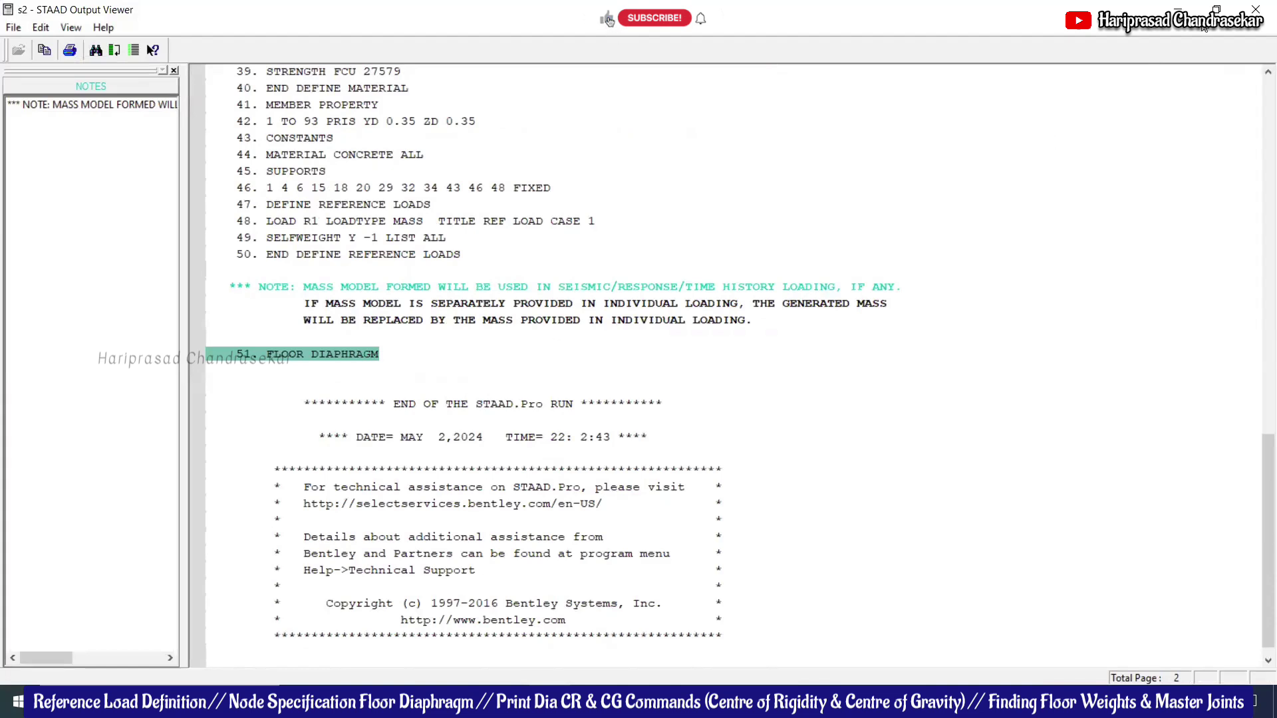
left_click(1257, 10)
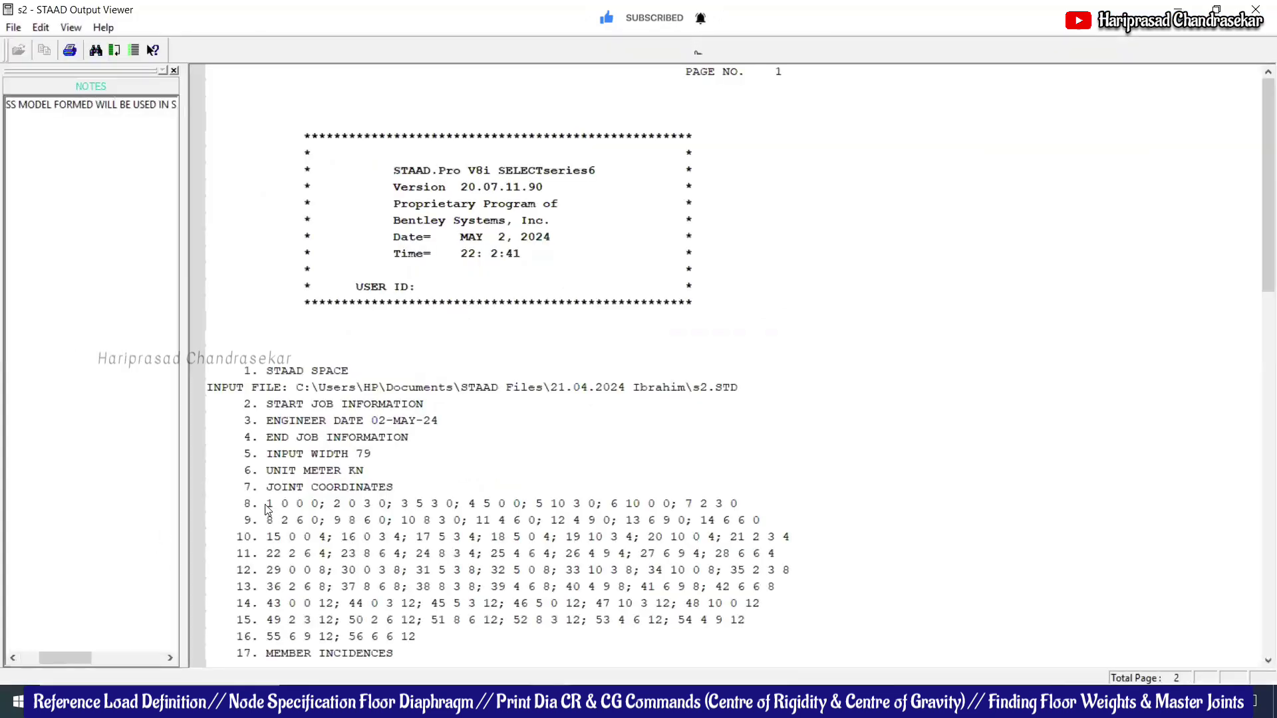
left_click(1256, 7)
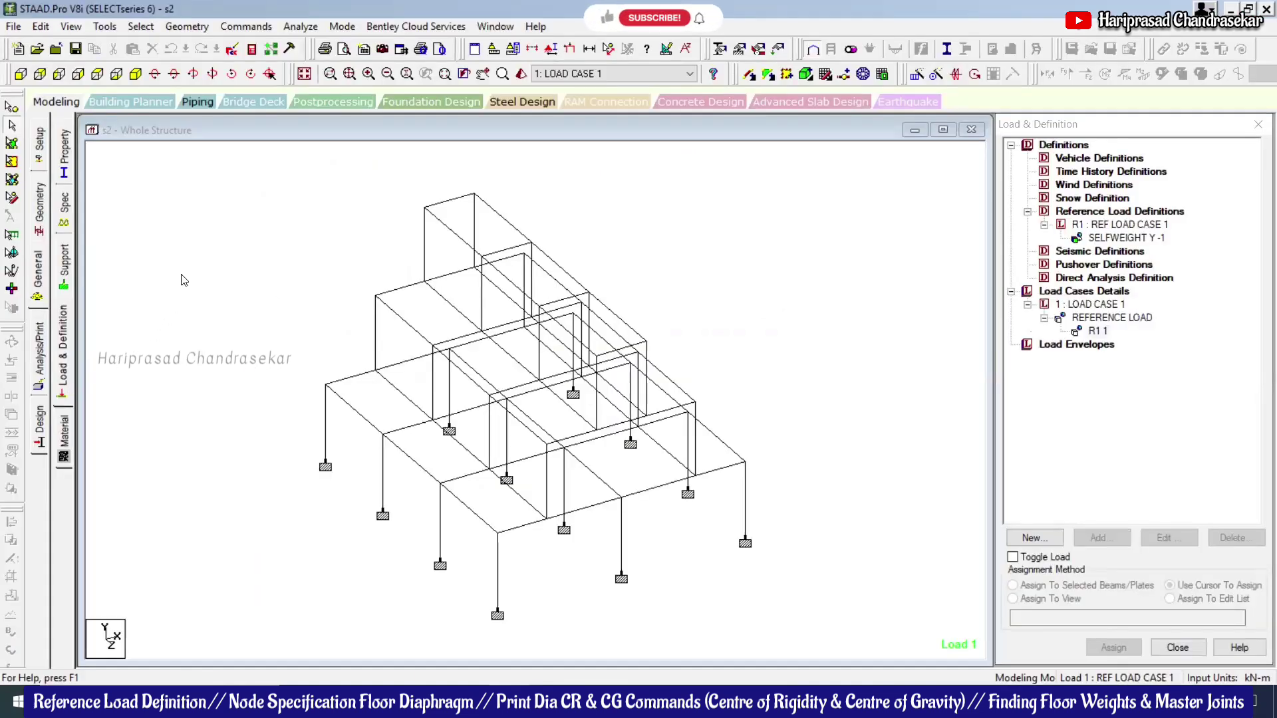
Step: Review the selfweight in reference load R1 and the load case list, and bring up the model's specifications
left_click(60, 363)
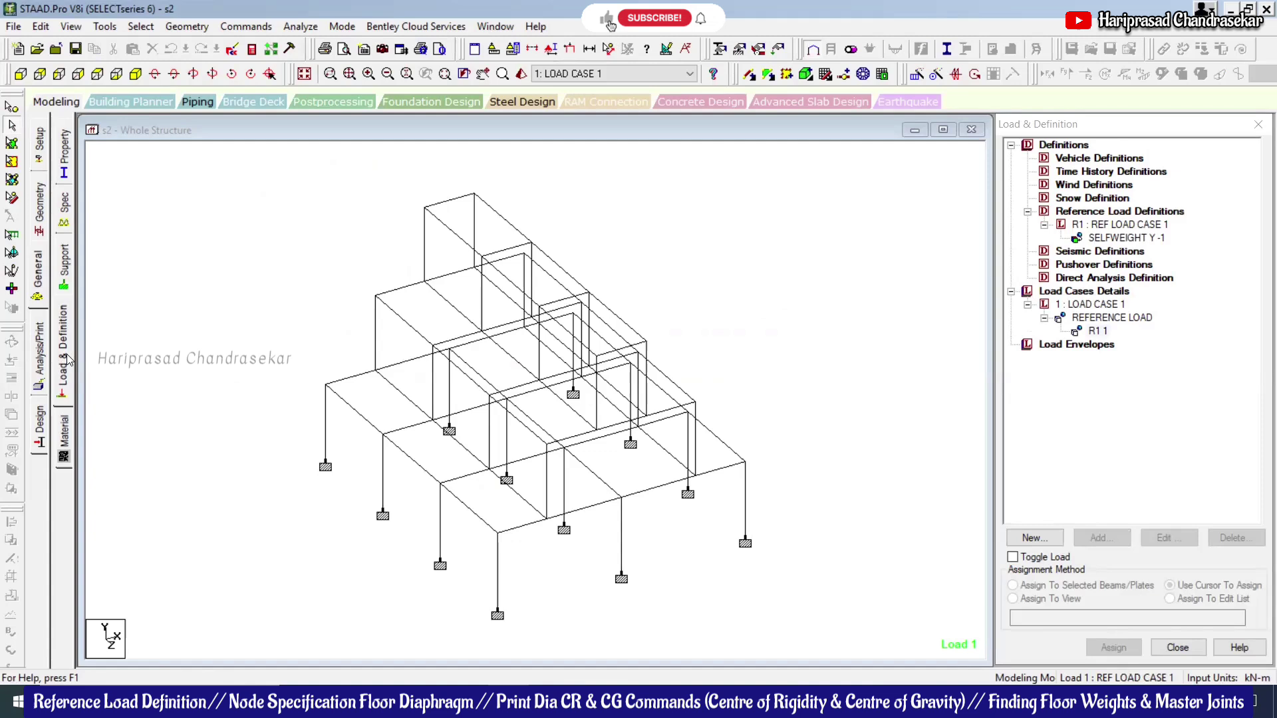
left_click(1010, 145)
left_click(1027, 212)
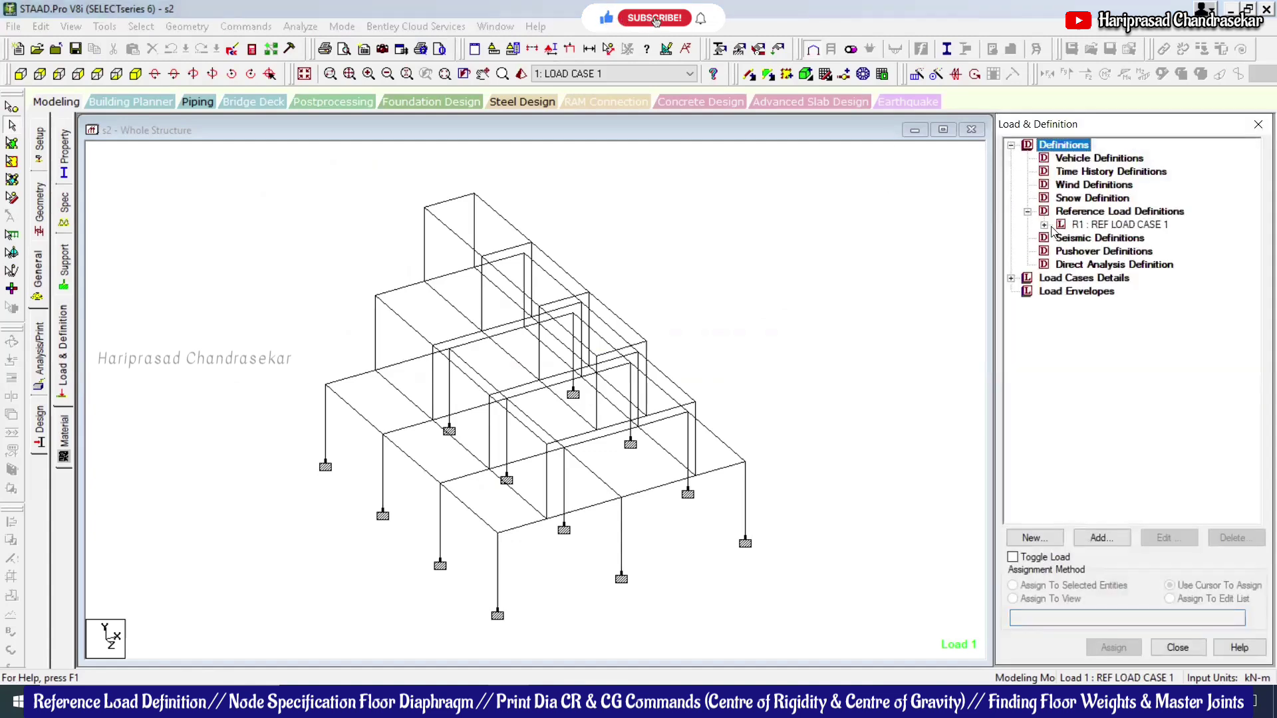
left_click(1044, 225)
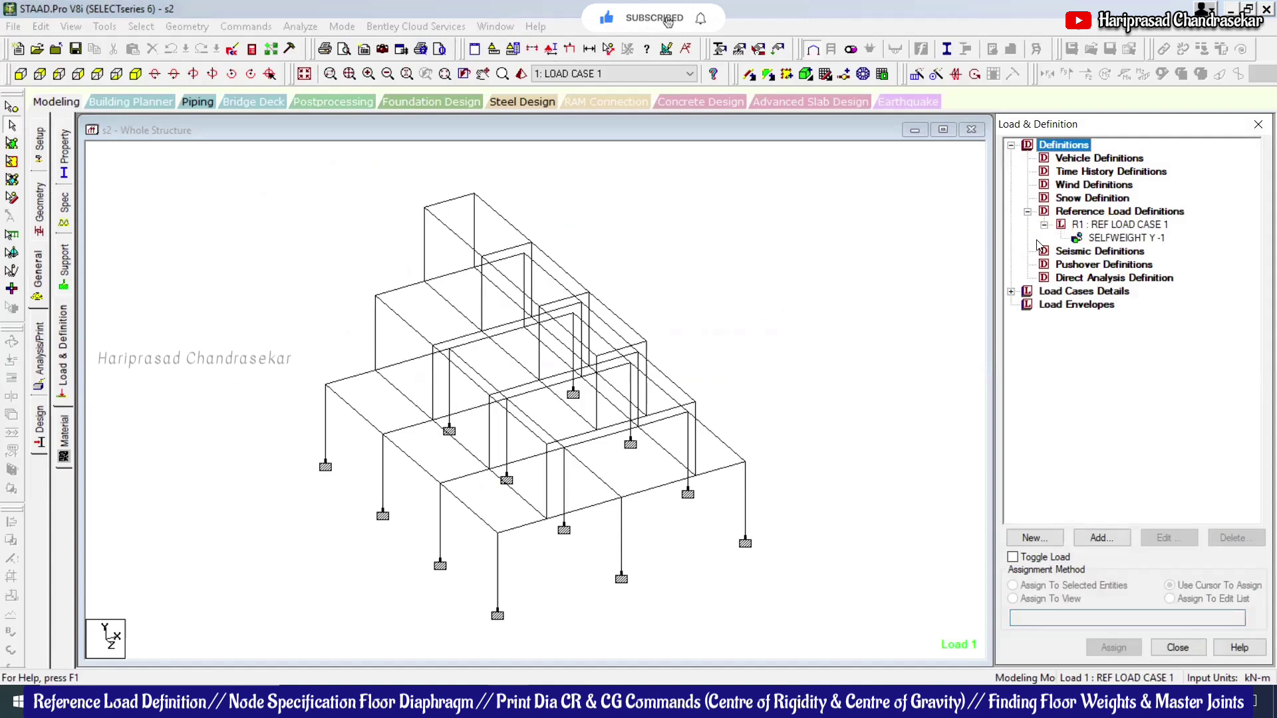
left_click(1011, 293)
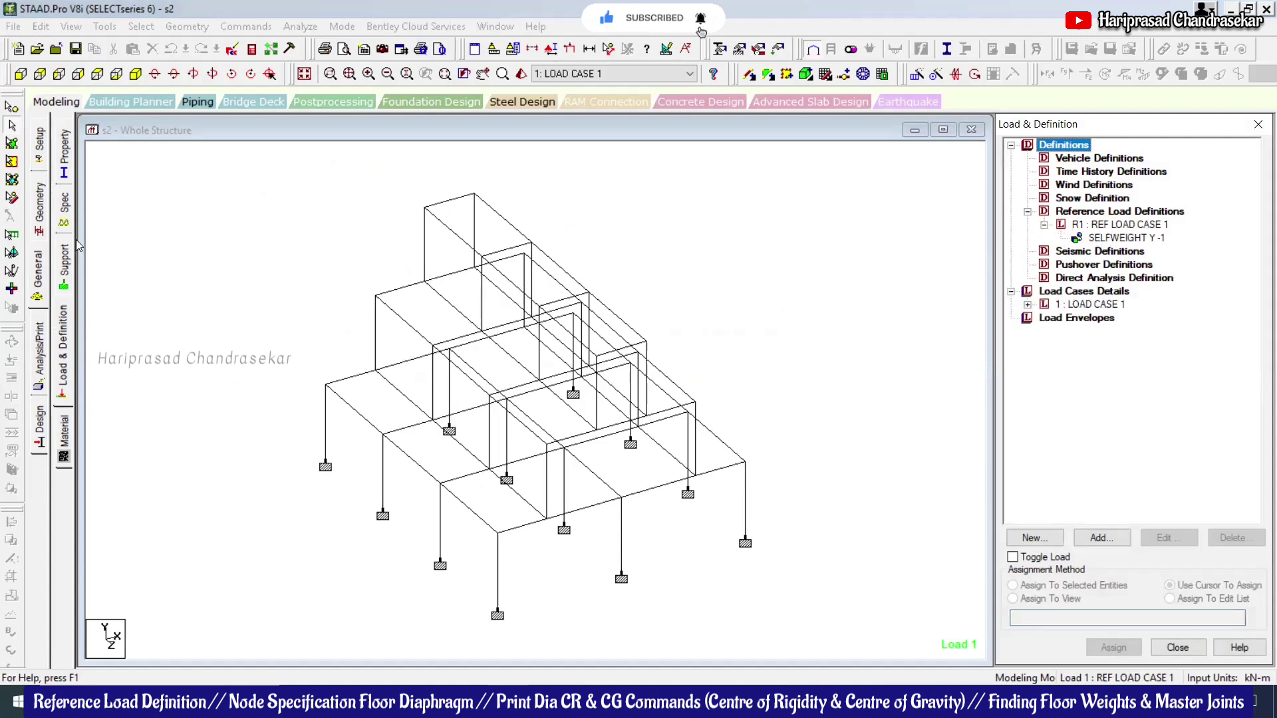
left_click(64, 206)
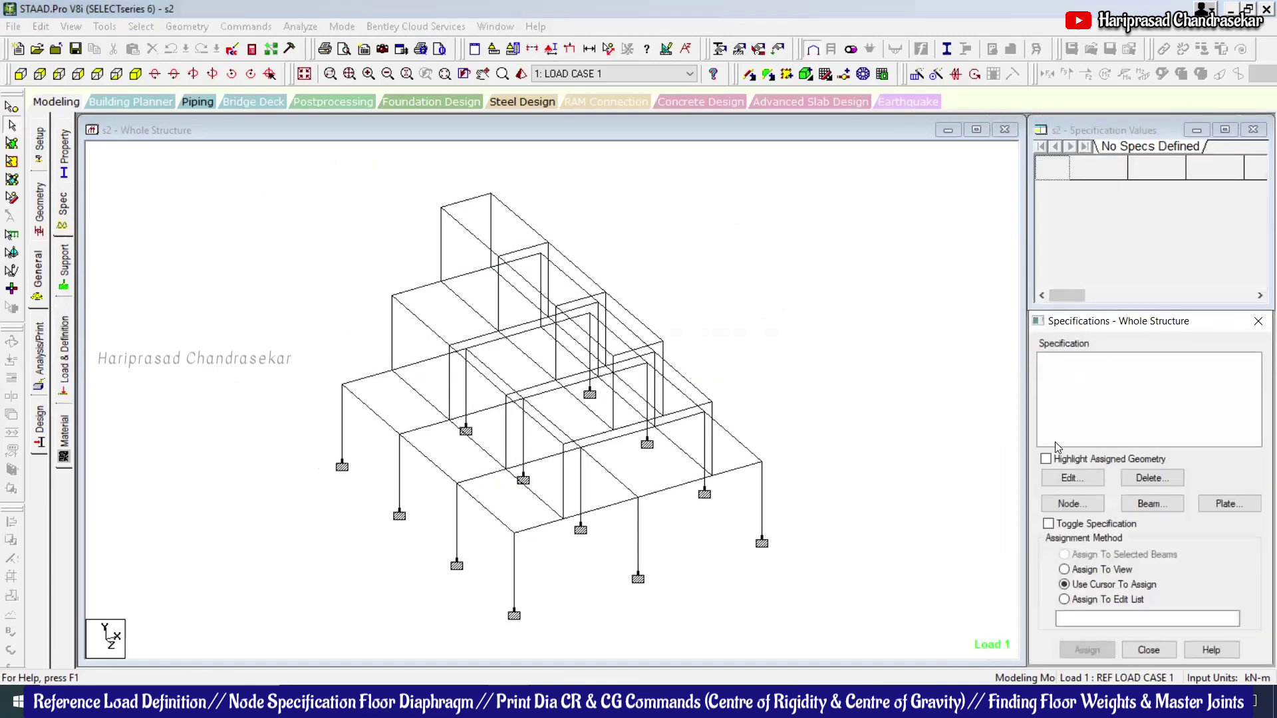
left_click(1072, 504)
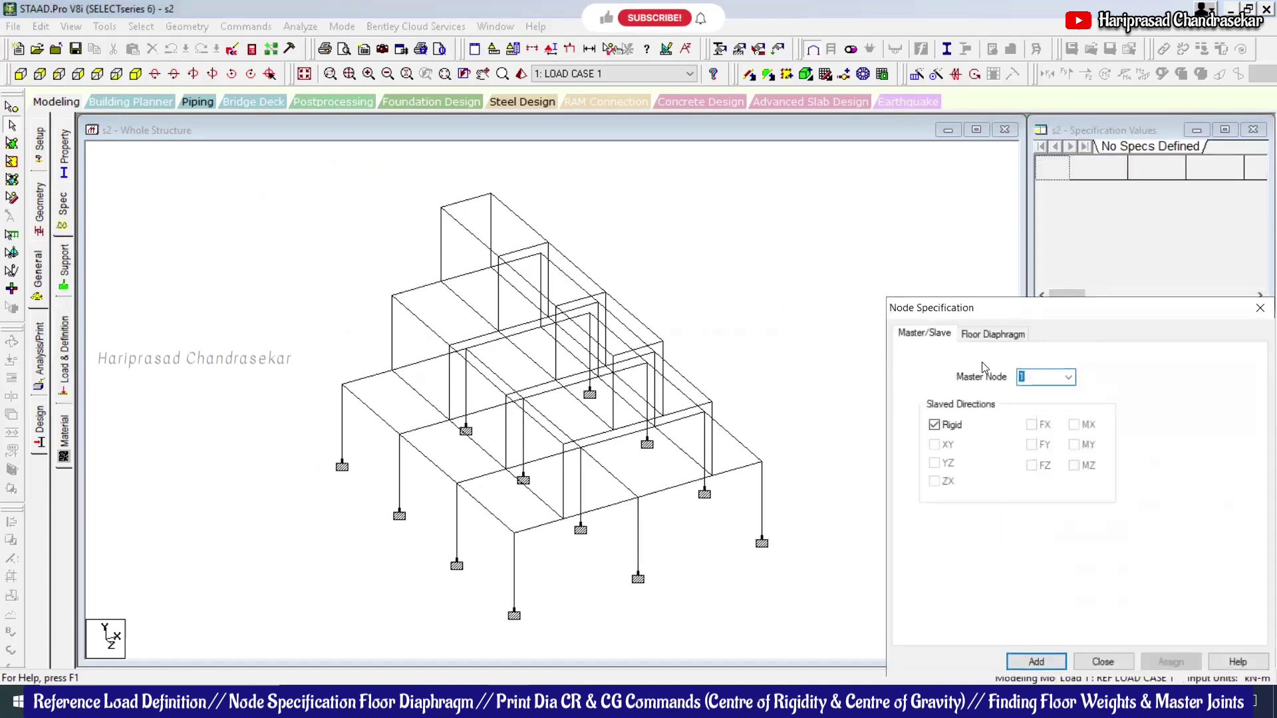
left_click(992, 334)
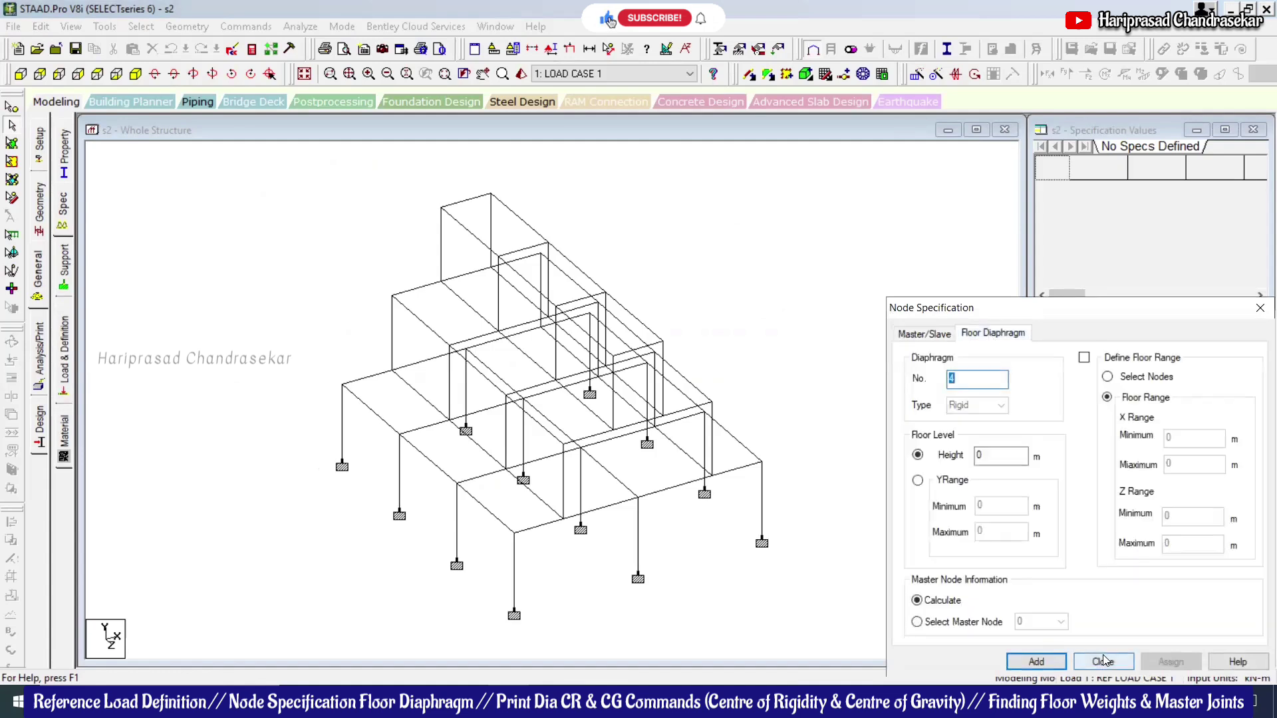
left_click(1103, 661)
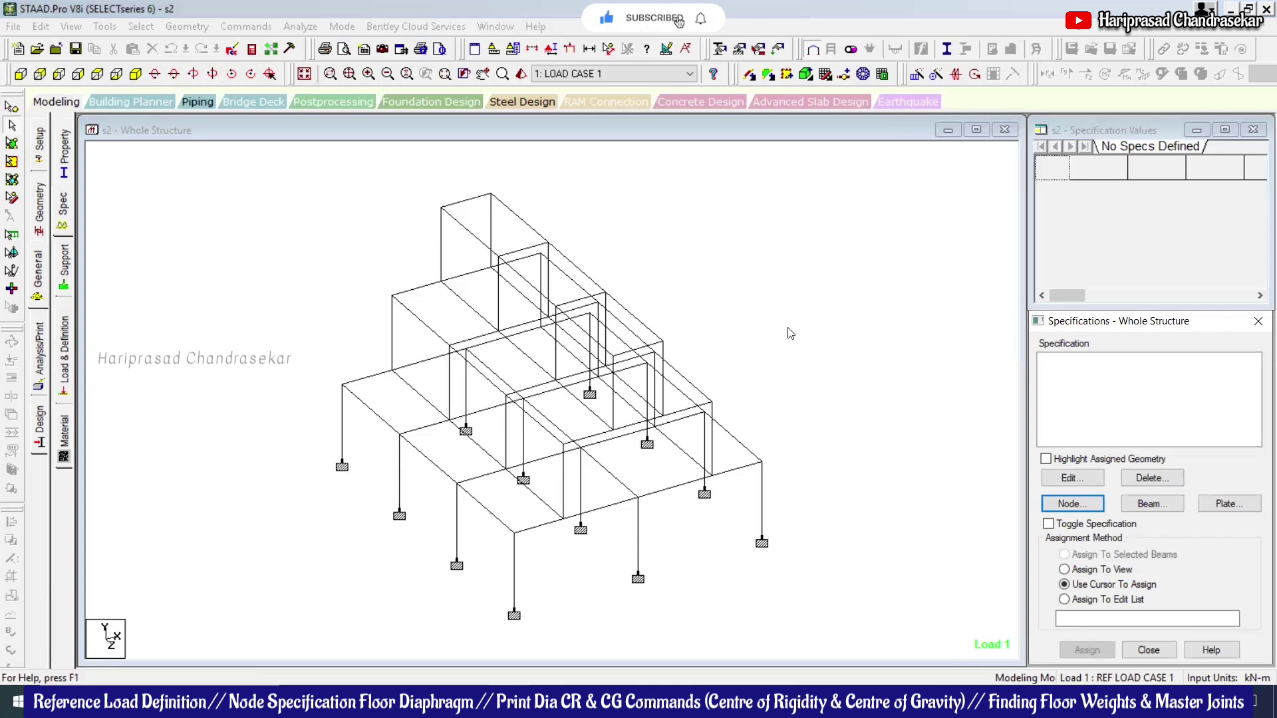
Step: Add rigid floor diaphragm number 1 at a floor height of 3 m with a calculated master node
left_click(1081, 504)
left_click(994, 334)
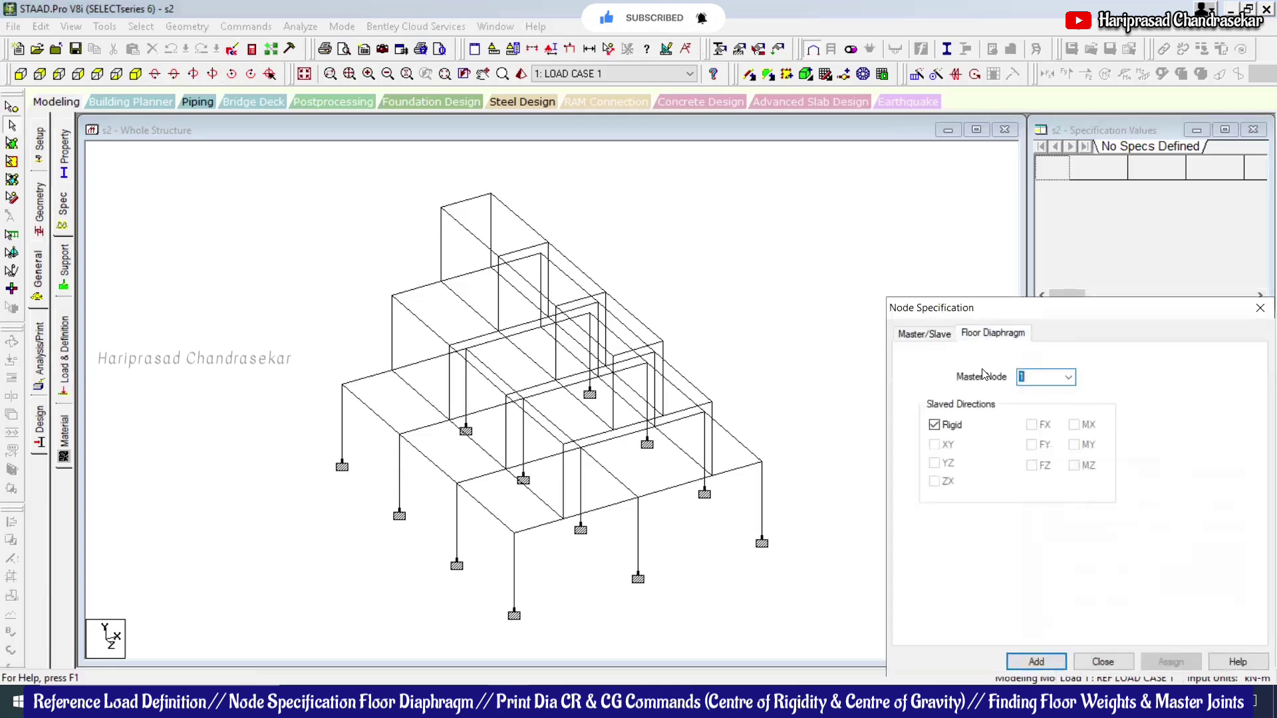
double_click(995, 452)
type("3")
left_click(1044, 663)
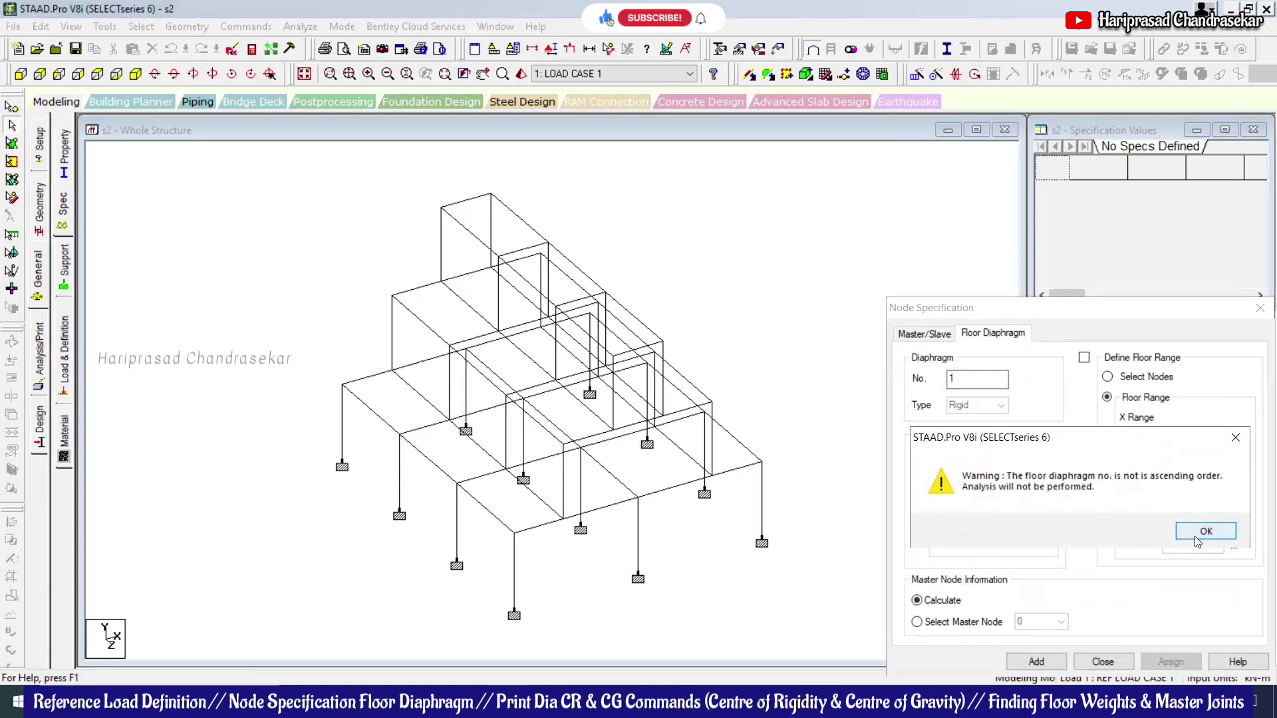
left_click(1205, 531)
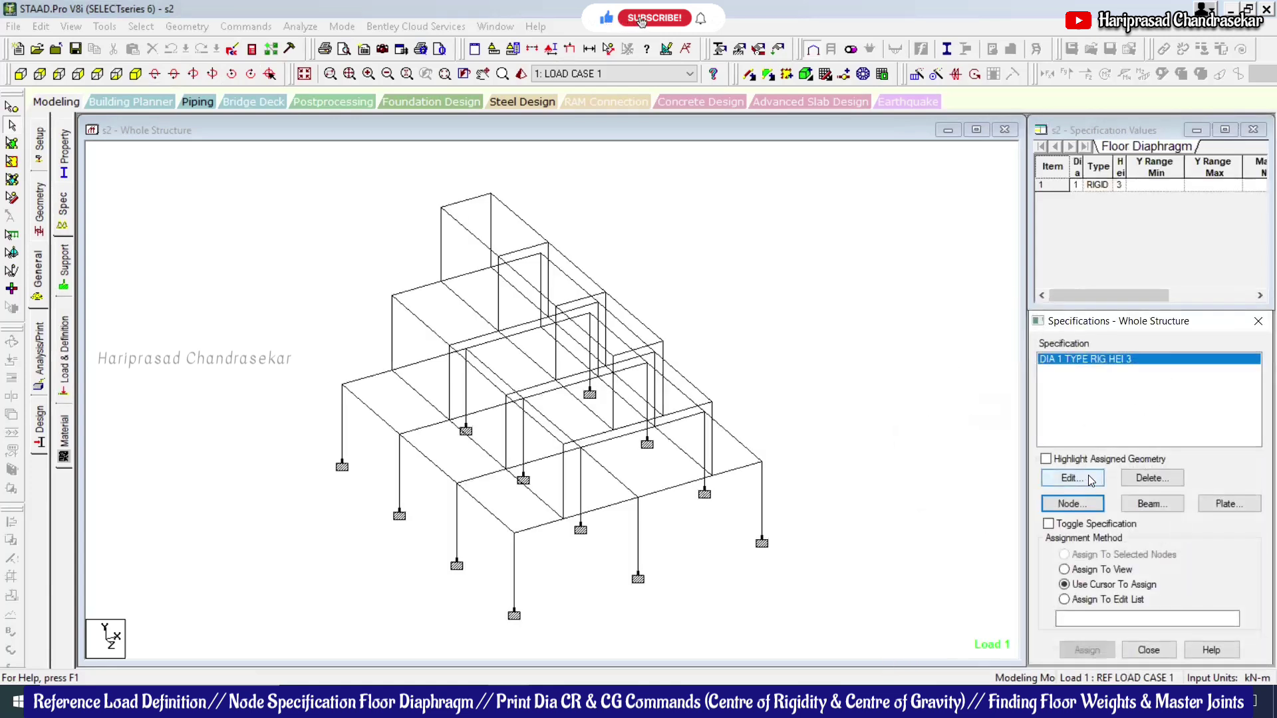
Step: Add rigid floor diaphragm number 2 at a floor height of 6 m with a calculated master node
left_click(1072, 503)
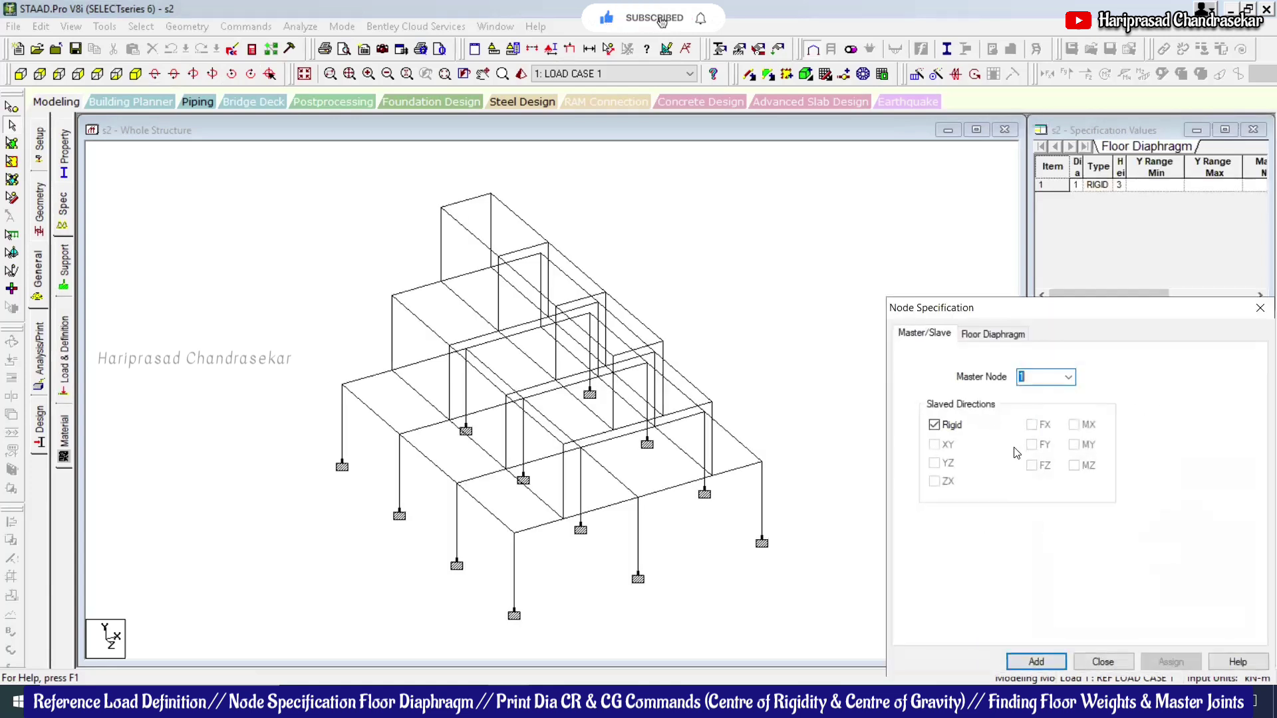
left_click(1009, 334)
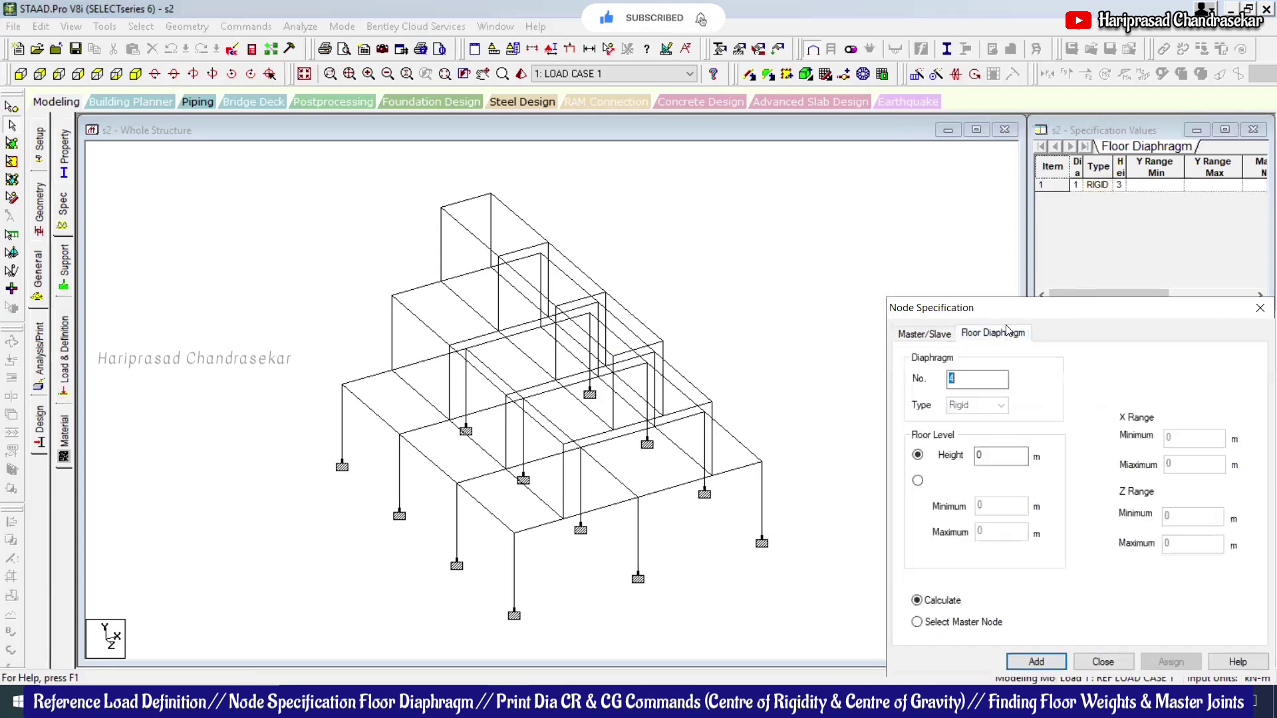
type("2")
key("Tab")
type("6")
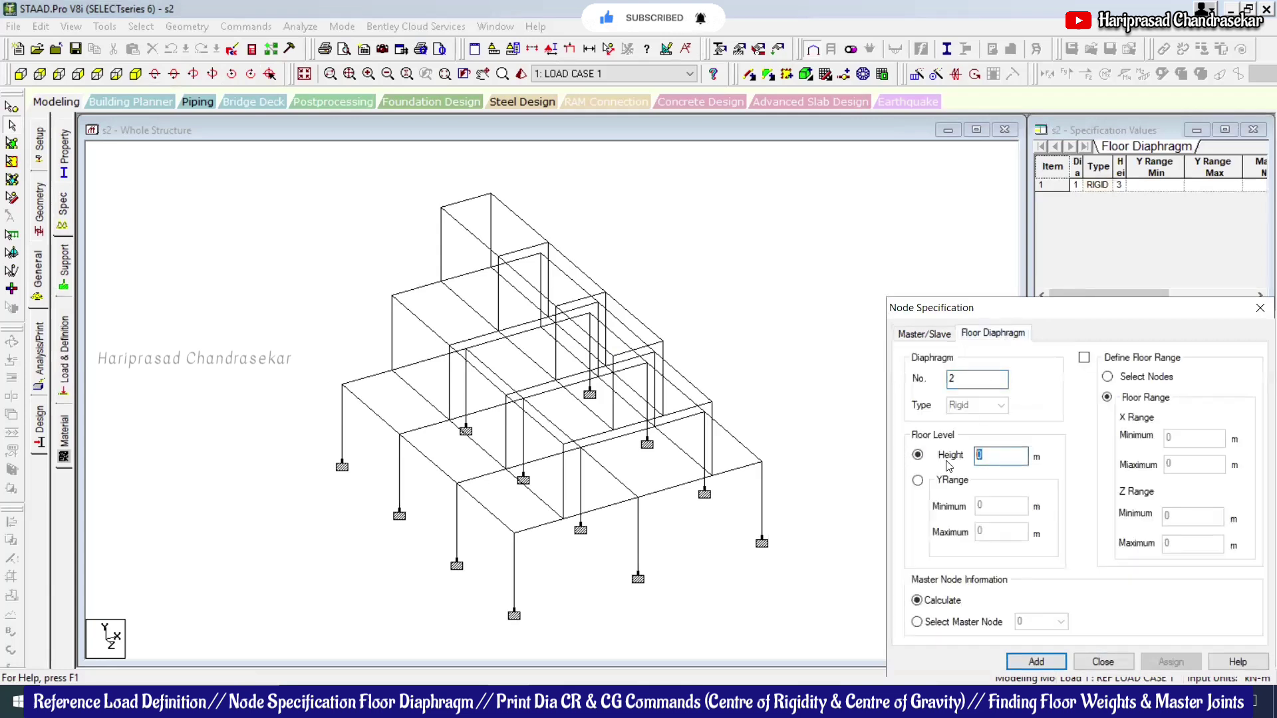
left_click(1024, 657)
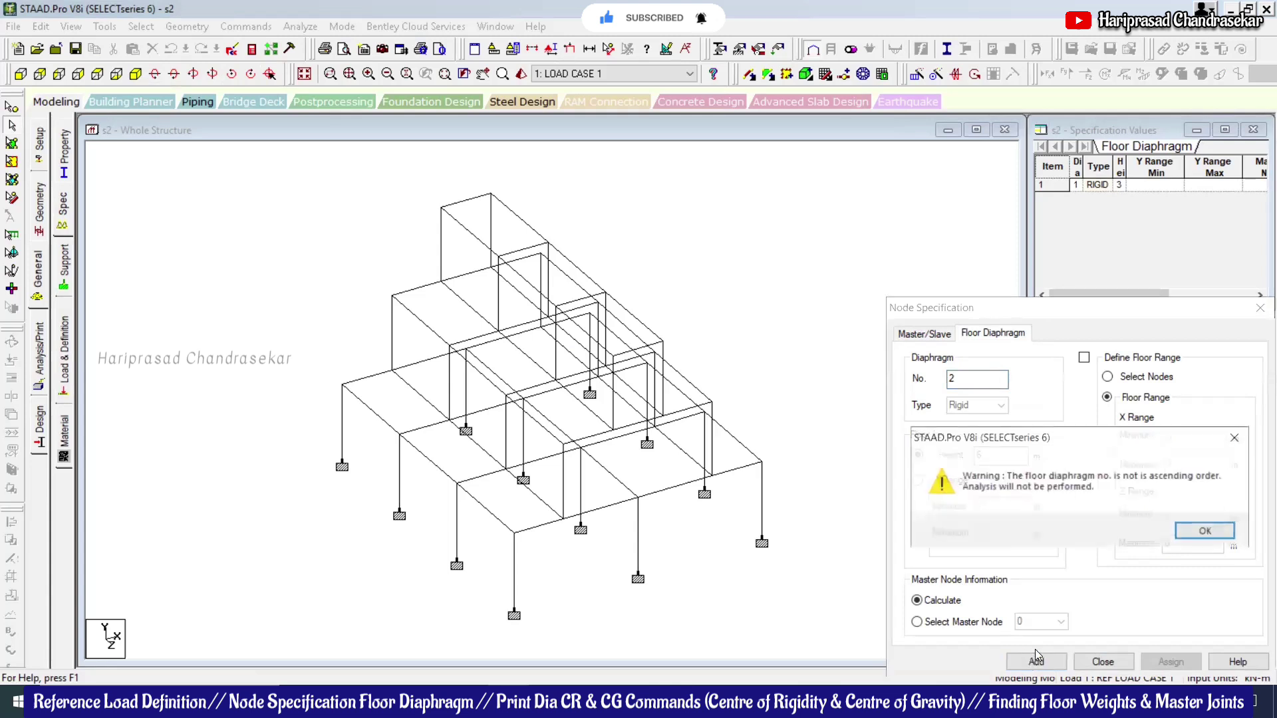
left_click(1203, 531)
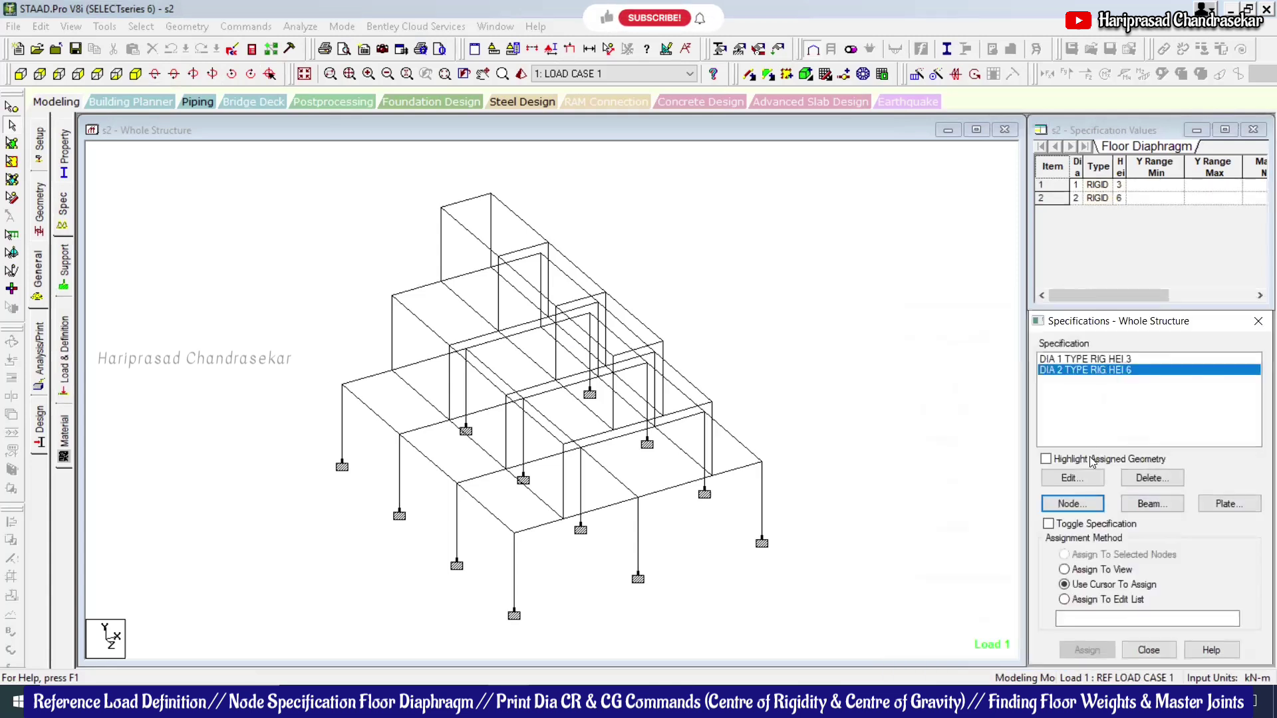
Step: Add rigid floor diaphragm number 3 at a floor height of 9 m with a calculated master node
left_click(1084, 505)
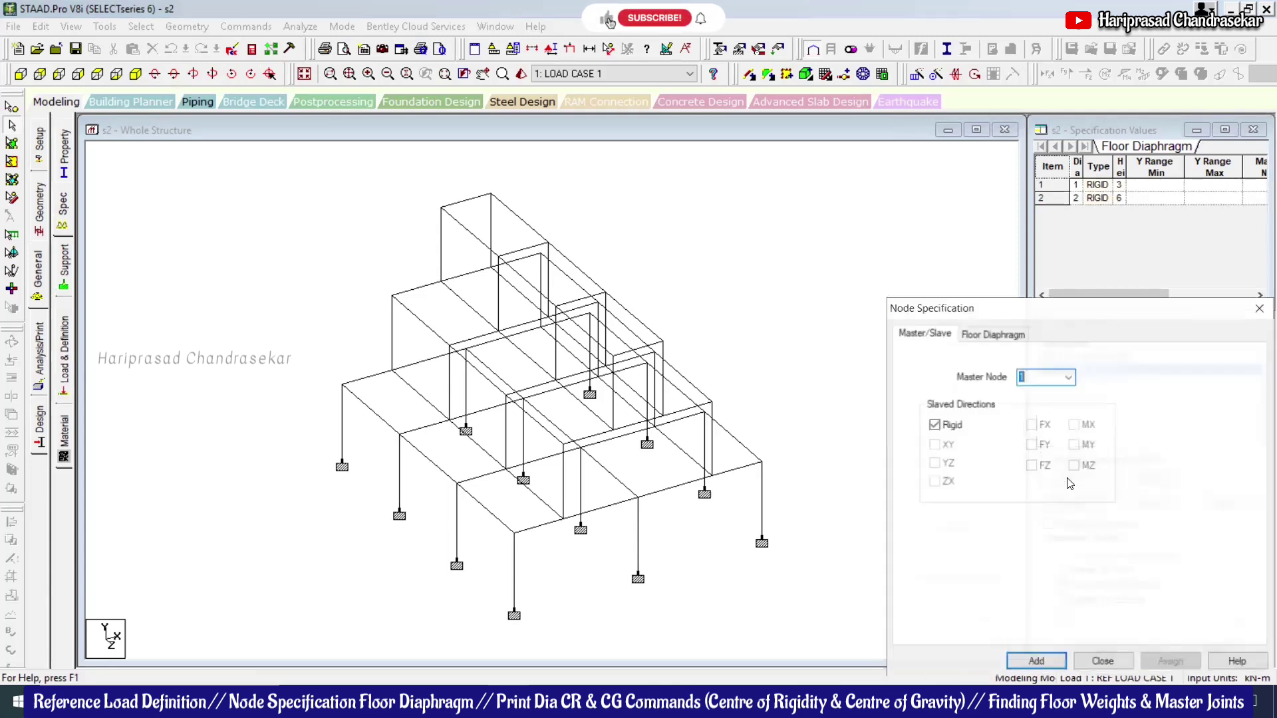
left_click(997, 334)
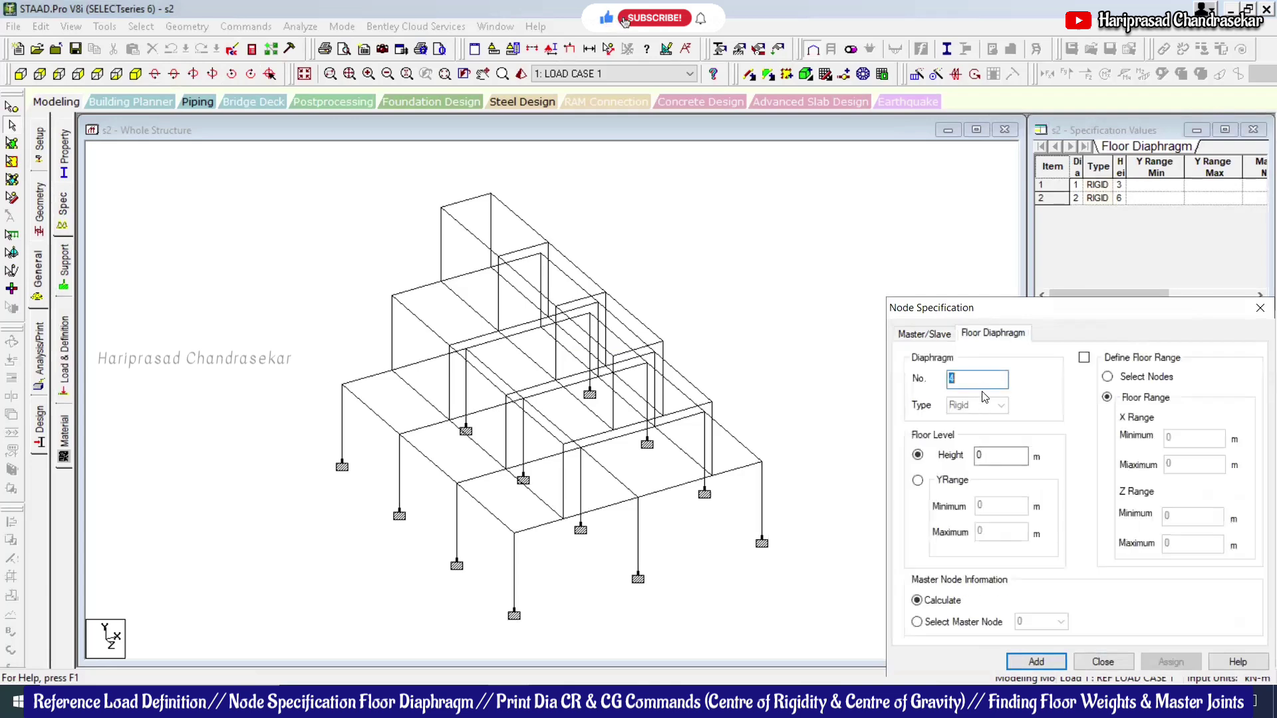
type("3")
double_click(1001, 456)
type("9")
left_click(1021, 660)
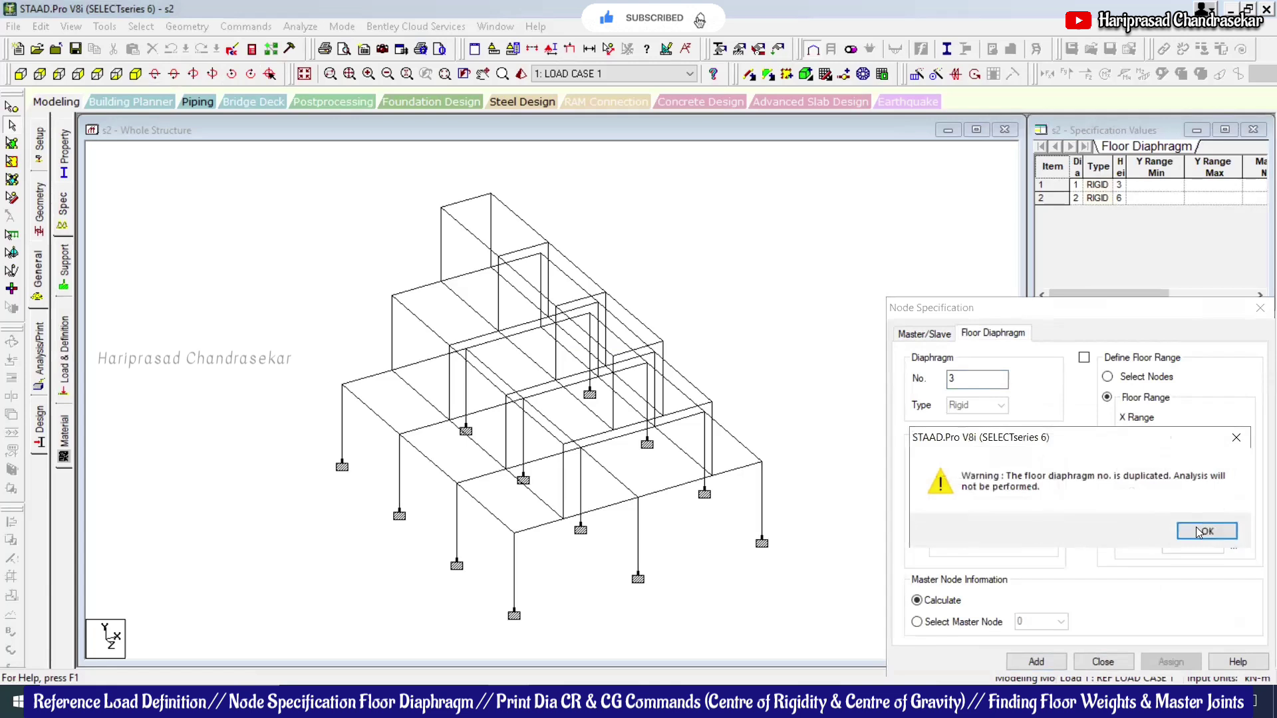
left_click(1184, 529)
left_click(847, 239)
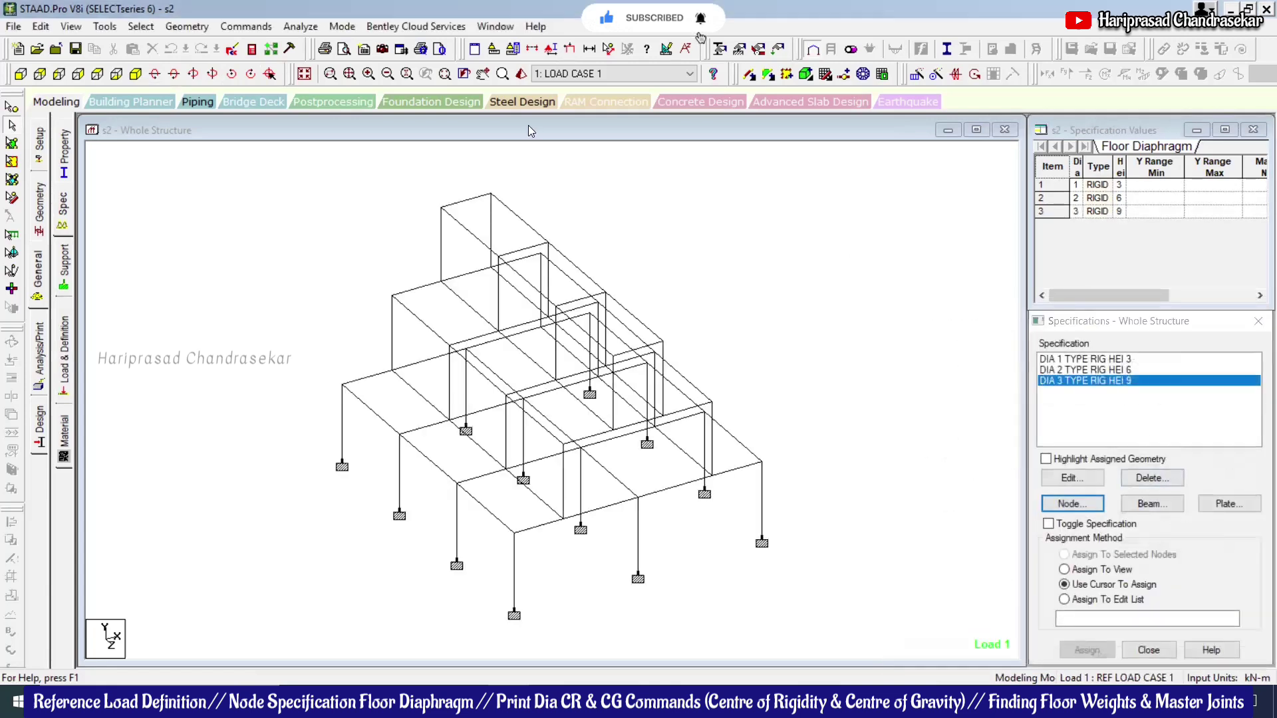
Step: Run the analysis with the three floor diaphragms defined and open its output file
left_click(307, 27)
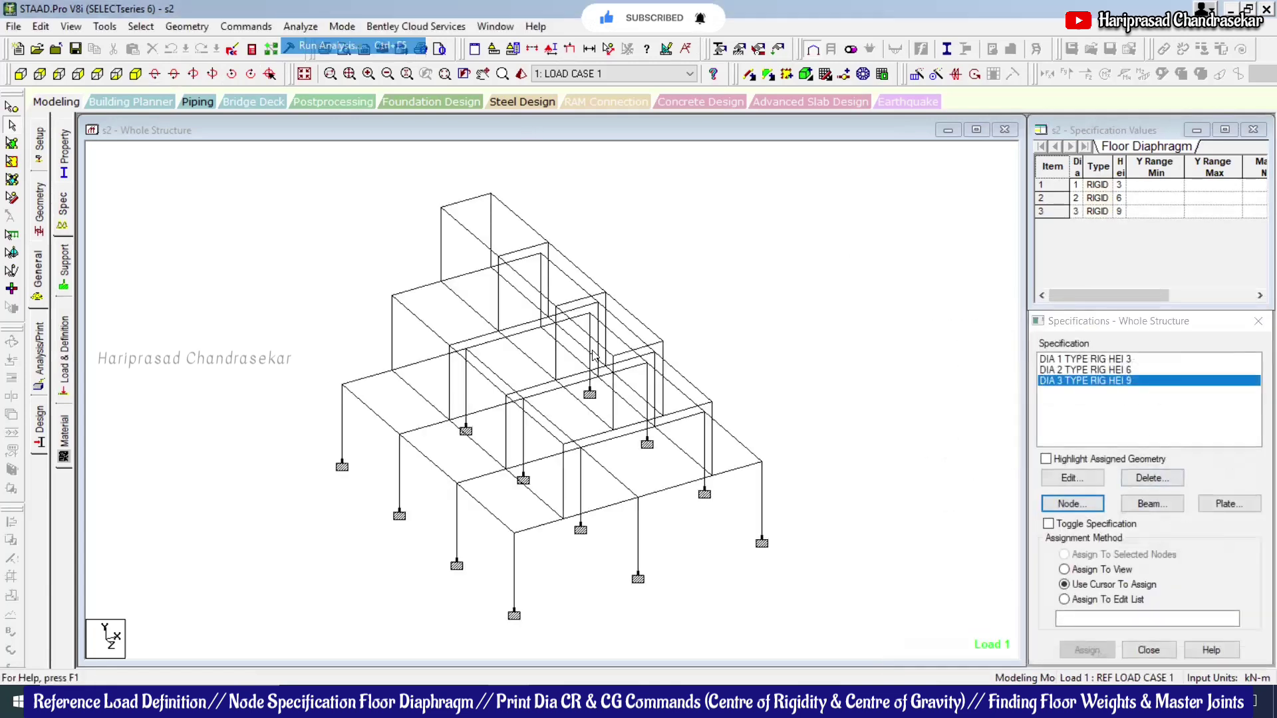
left_click(536, 370)
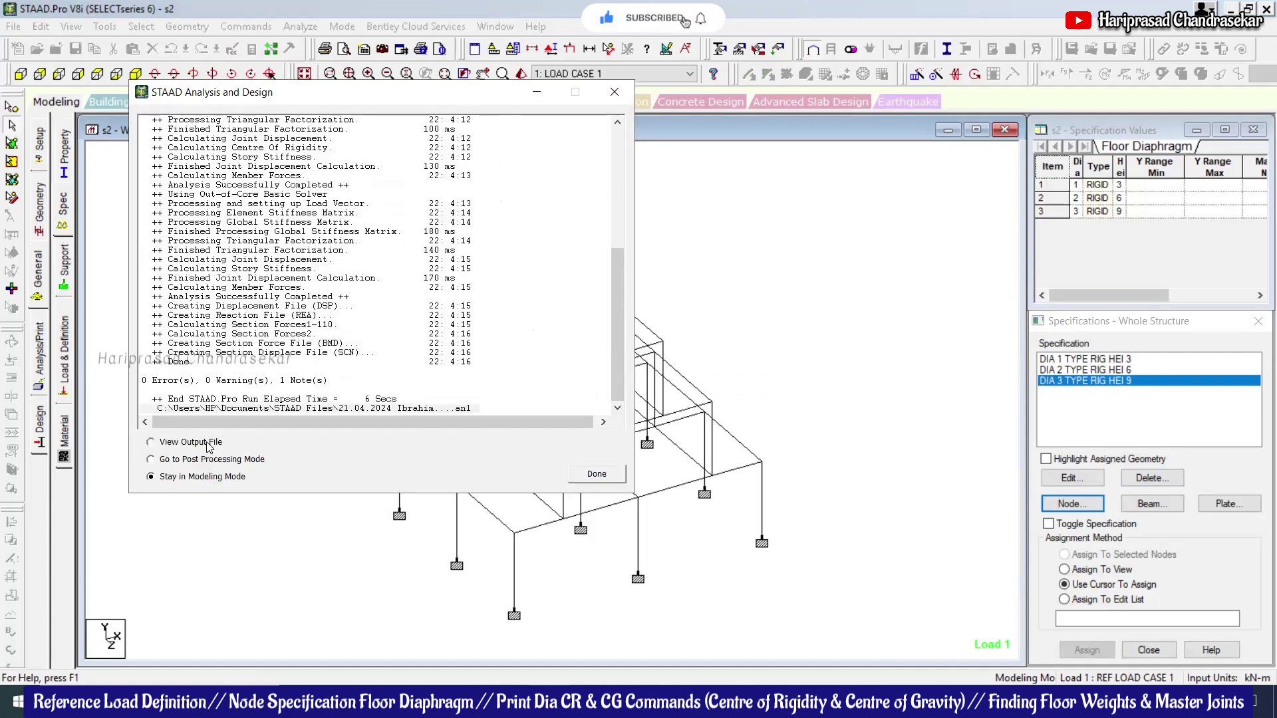
left_click(573, 473)
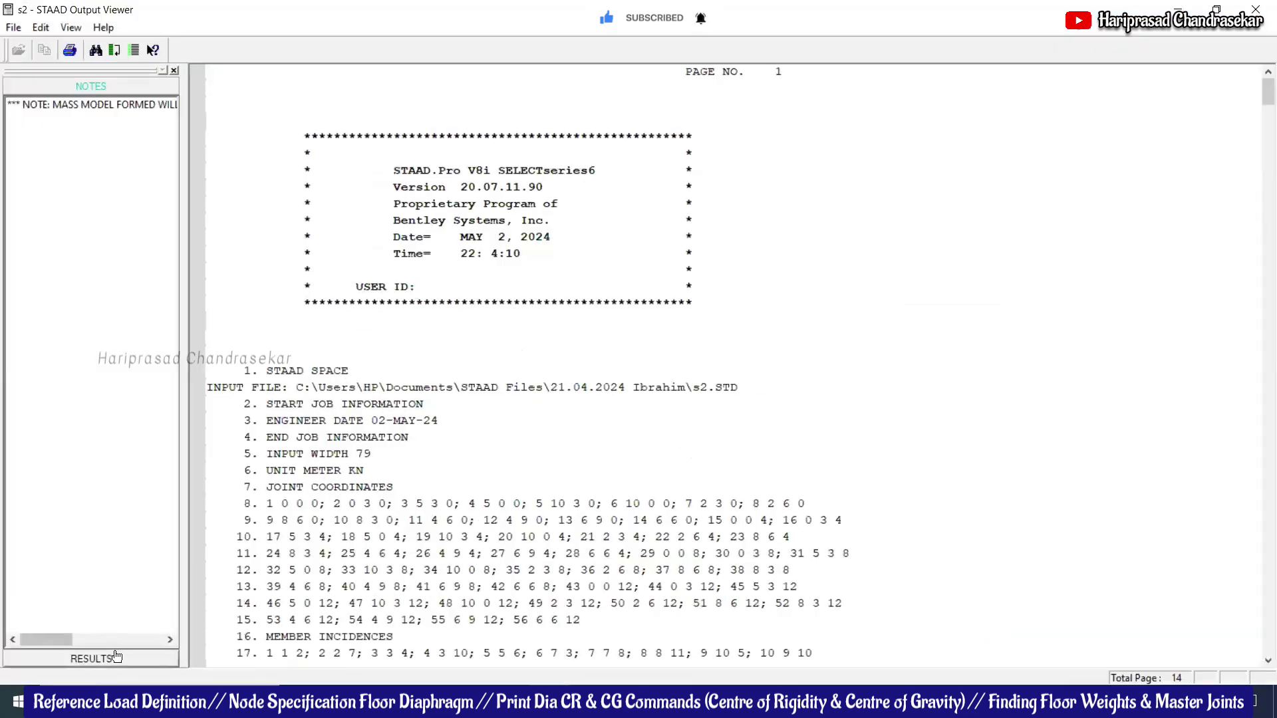
Step: Examine the output results for the structure's centre of gravity, the diaphragms' centres of rigidity, and the floor weights and master joints
left_click(91, 659)
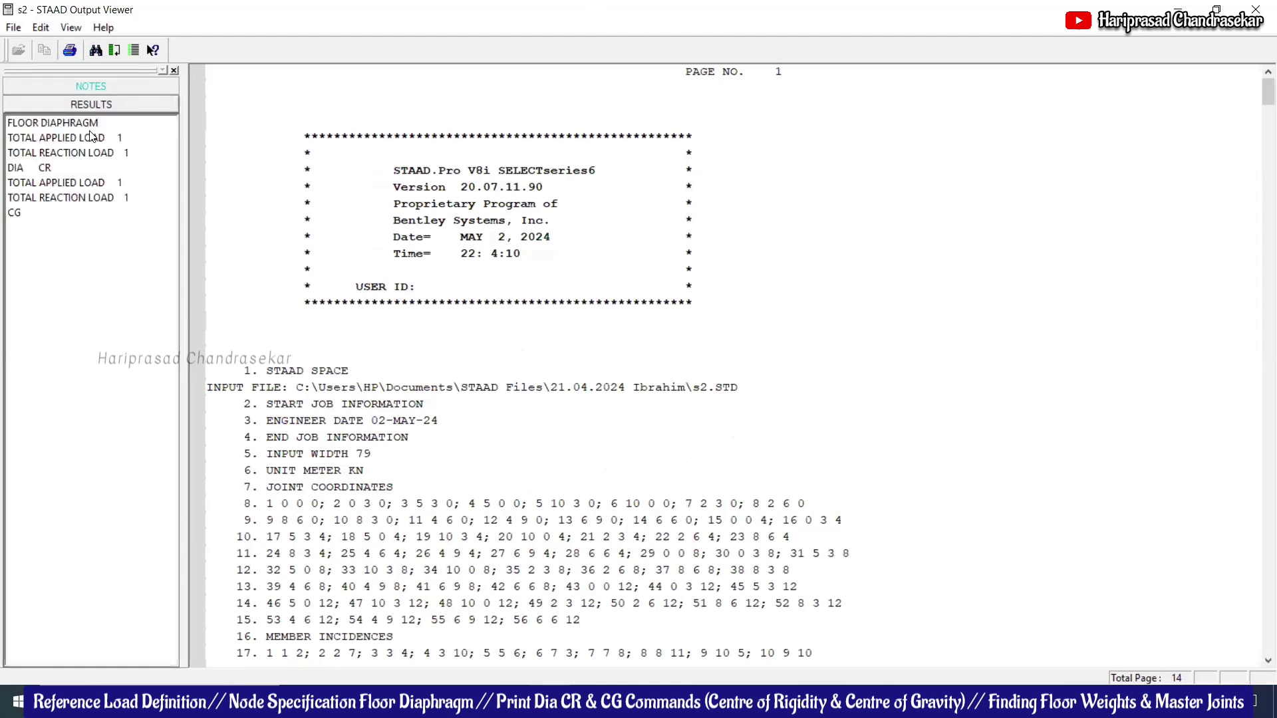
left_click(16, 213)
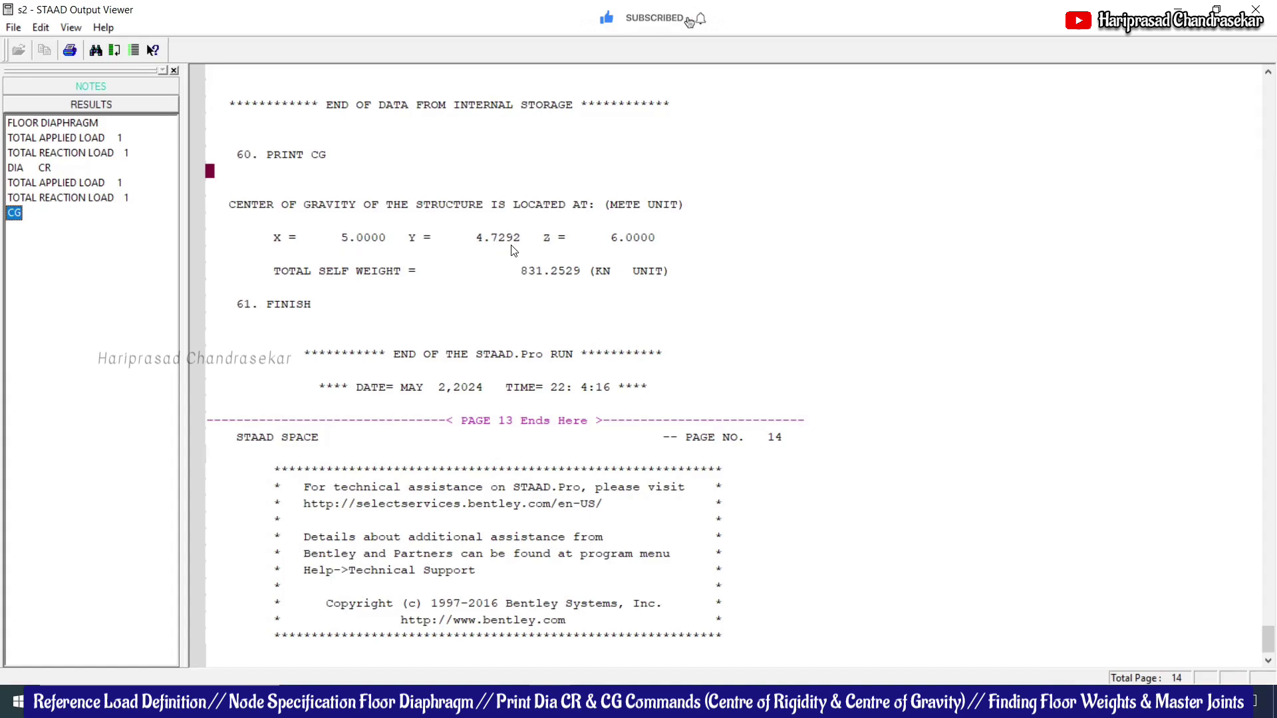
left_click(67, 169)
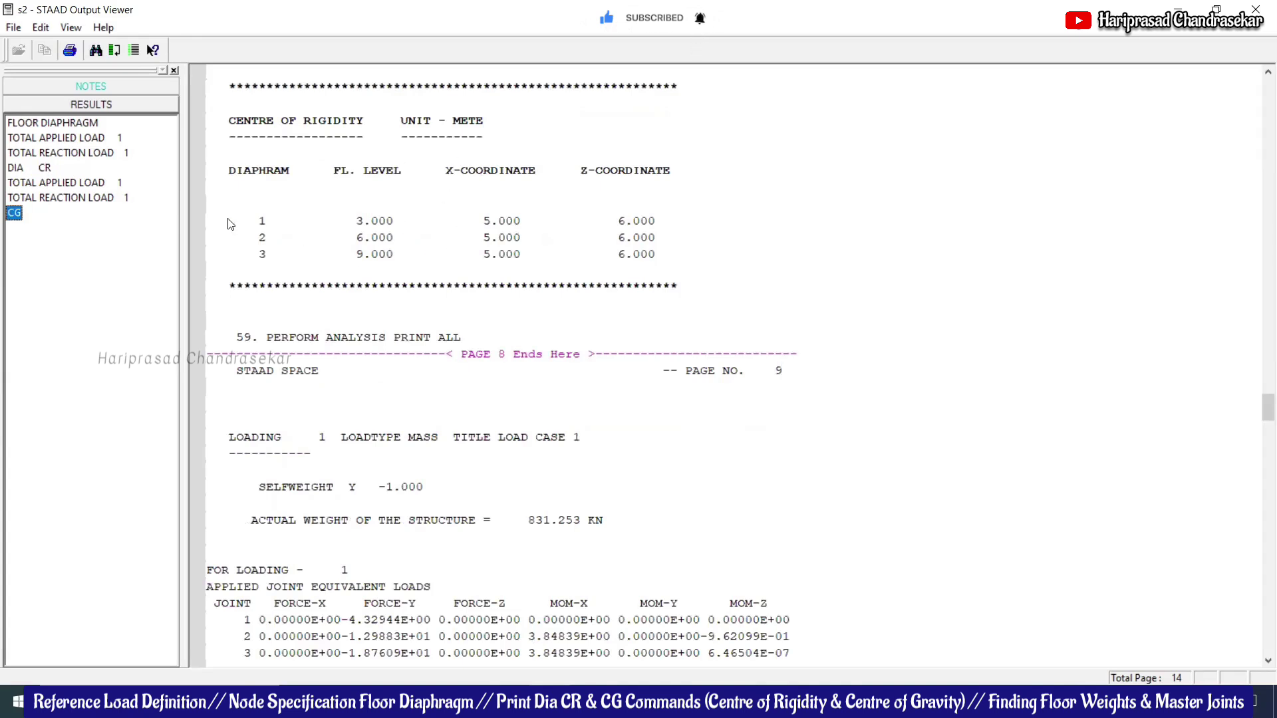
left_click(53, 124)
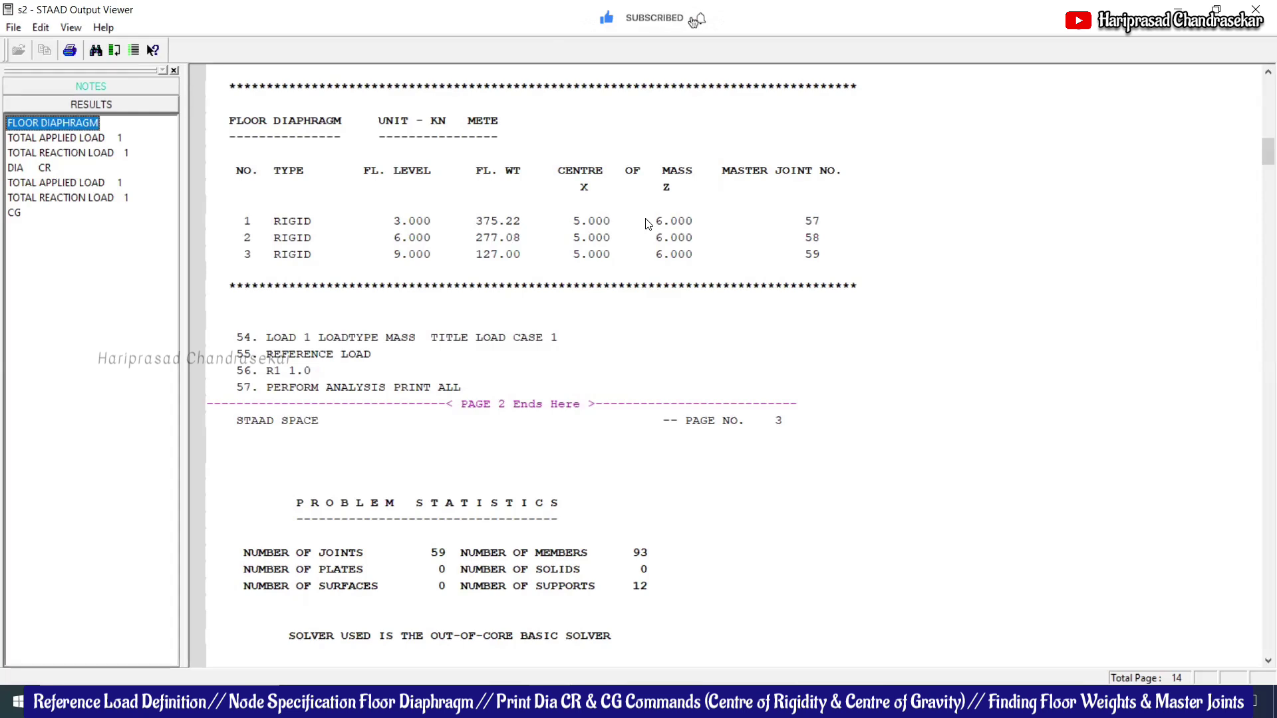
left_click(983, 287)
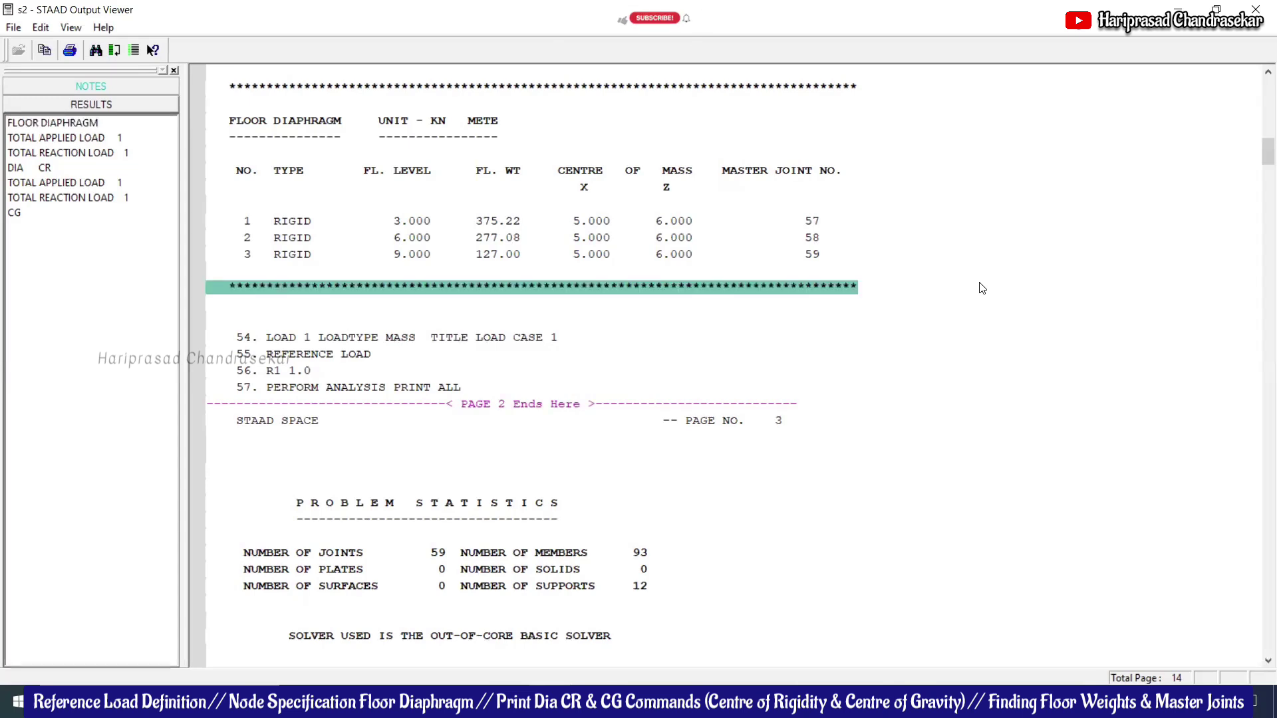